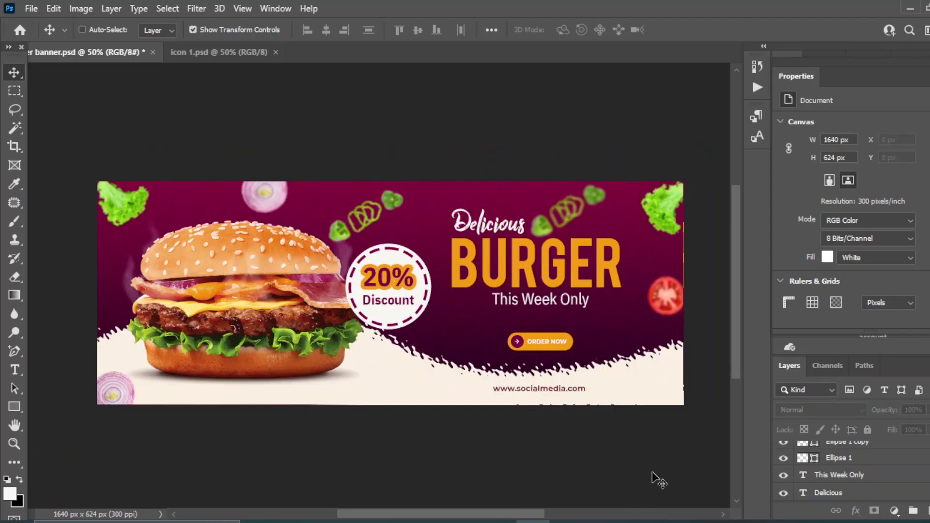
Create a blank white 1640 × 624 px, 300 ppi document from the Custom preset.
key(ctrl+plus)
key(ctrl+minus)
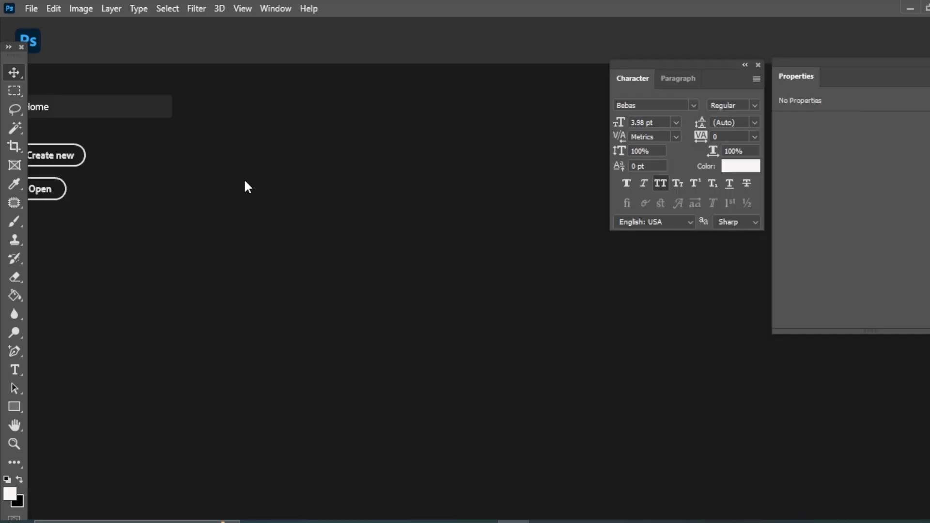
click(63, 158)
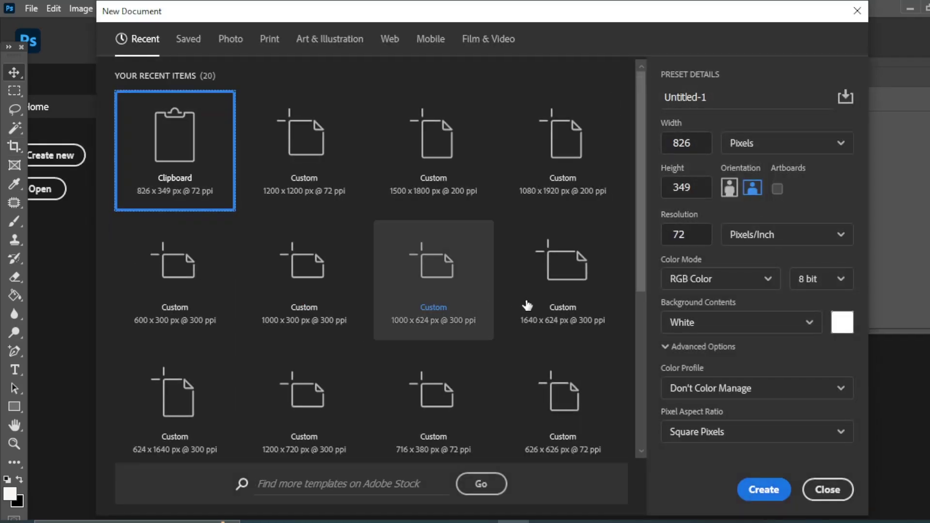
click(576, 291)
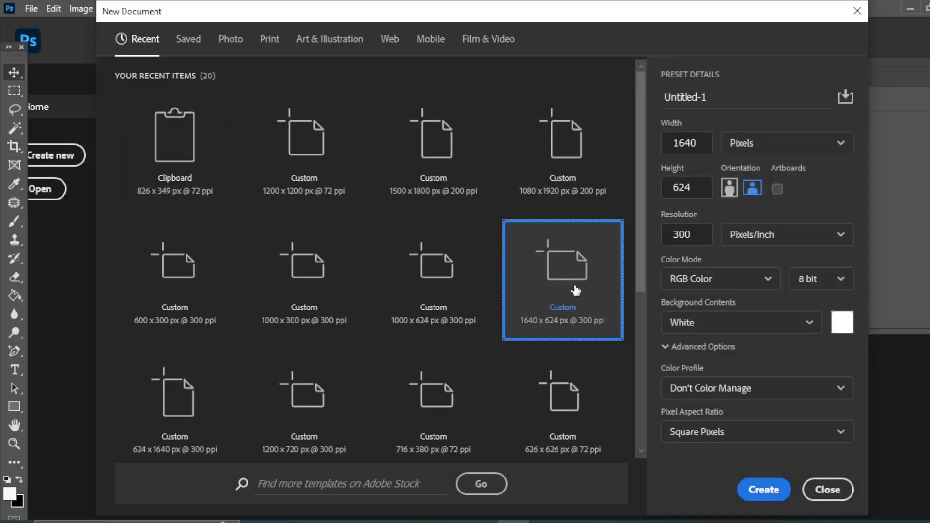
click(753, 490)
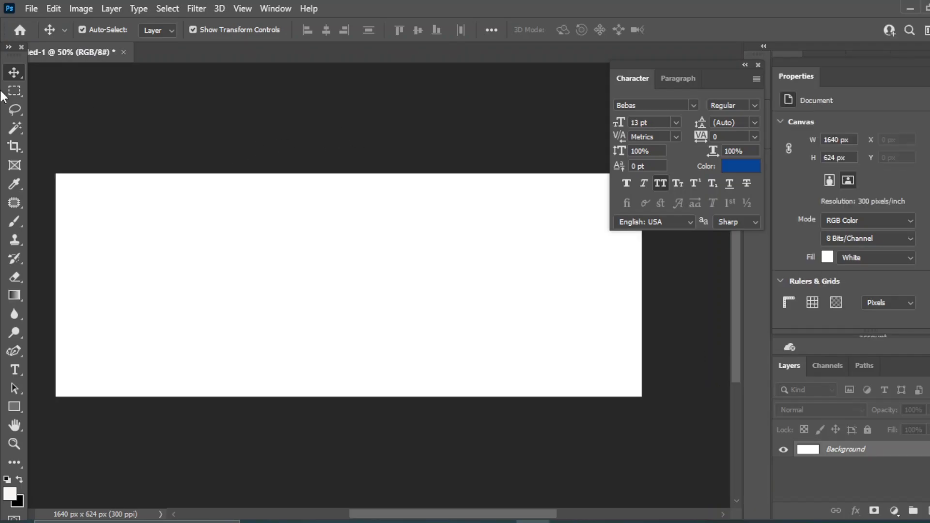
Draw Rectangle 1 covering the entire banner canvas.
click(19, 402)
click(73, 405)
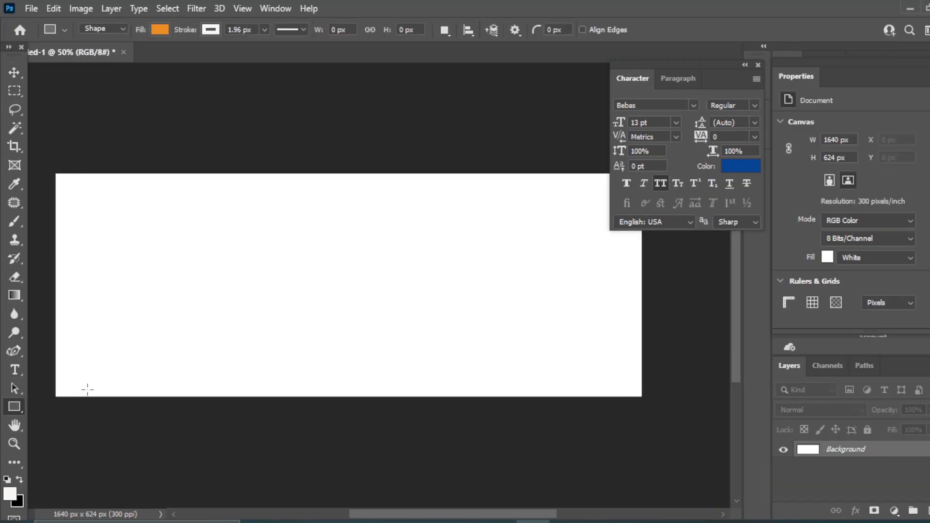
drag(54, 170, 628, 396)
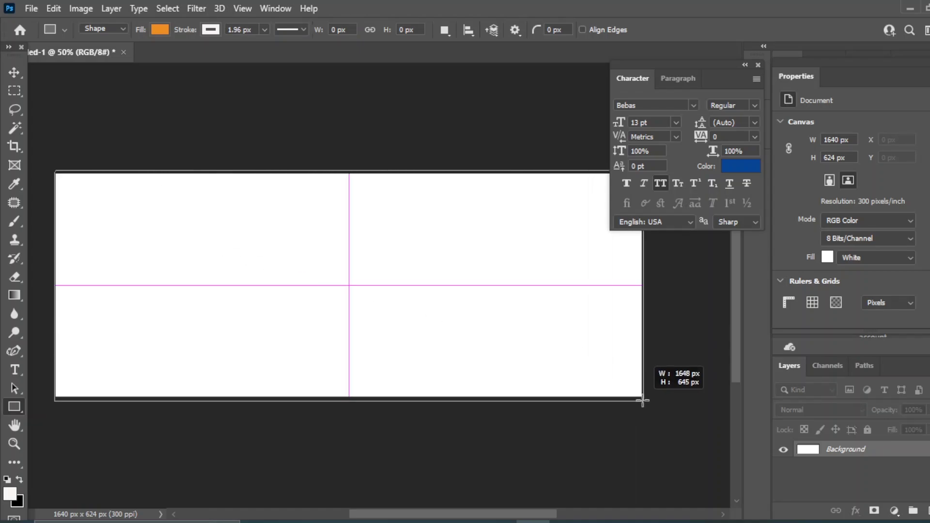
drag(629, 397, 644, 398)
click(14, 73)
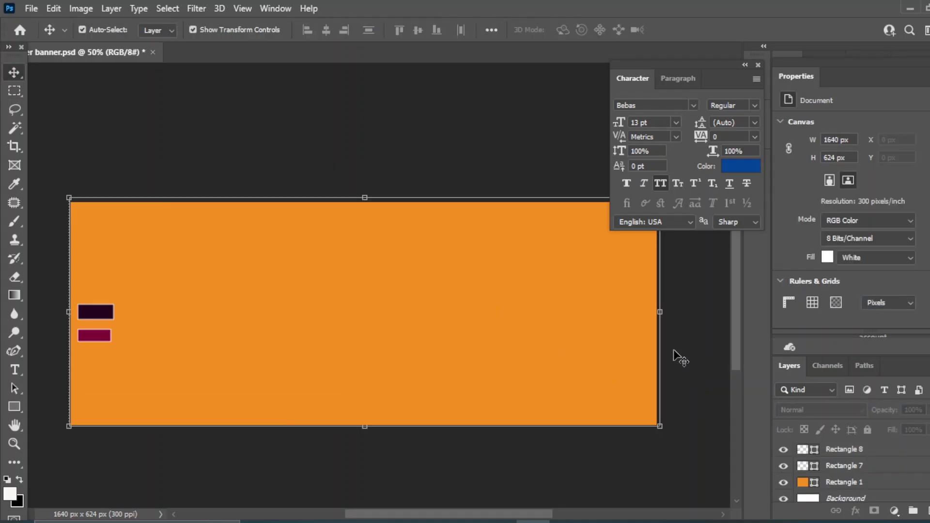
click(366, 307)
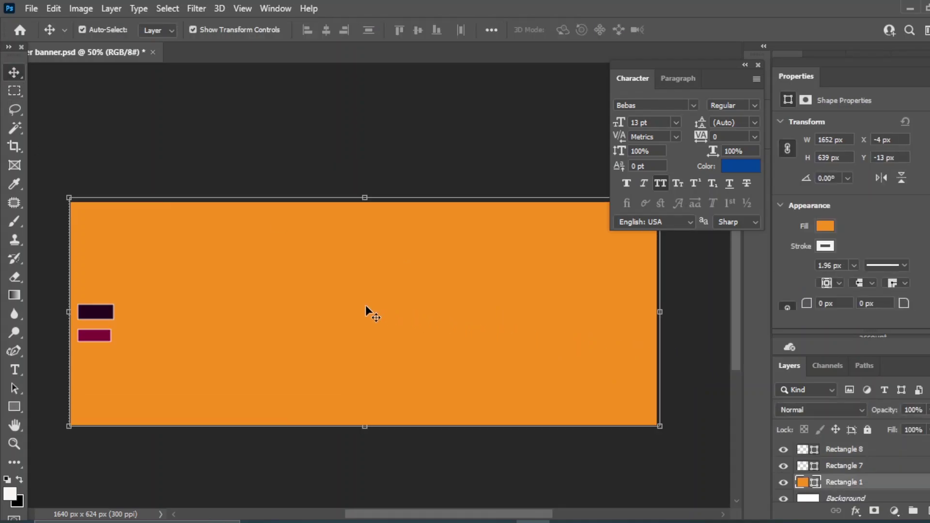
Fill Rectangle 1 with a gradient, eyedropping dark purple and magenta from the swatches.
click(825, 226)
click(835, 253)
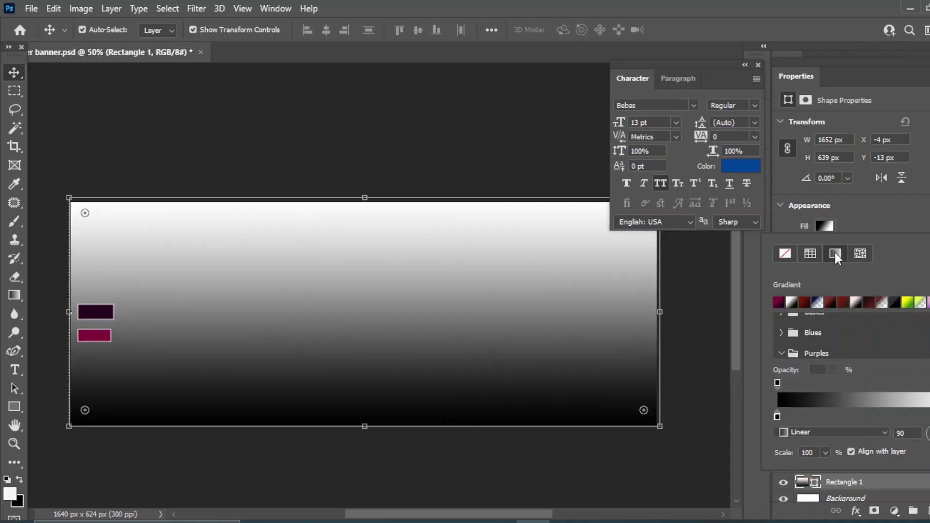
double_click(777, 416)
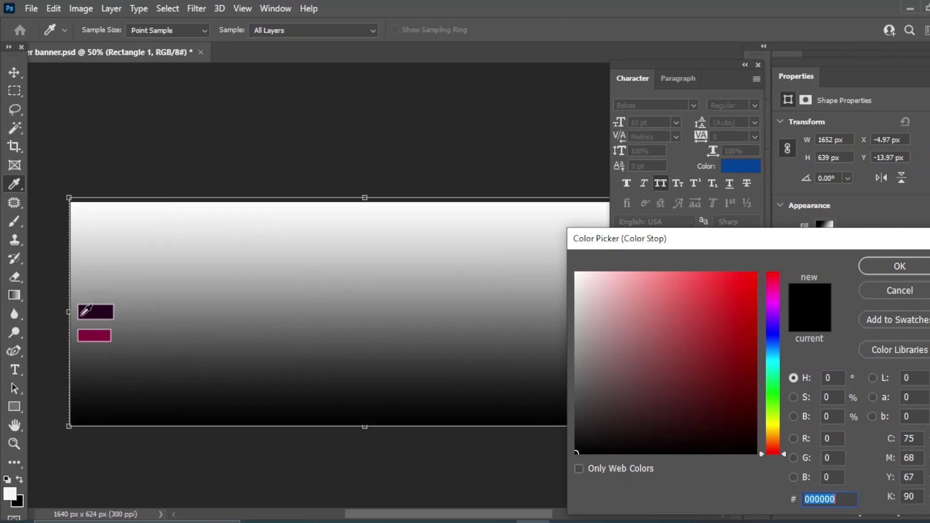
click(89, 312)
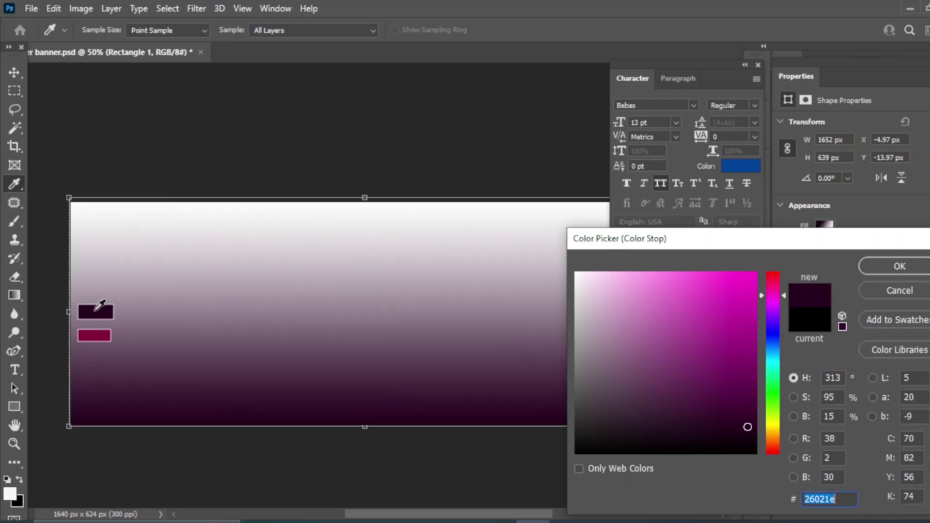
click(894, 266)
double_click(868, 415)
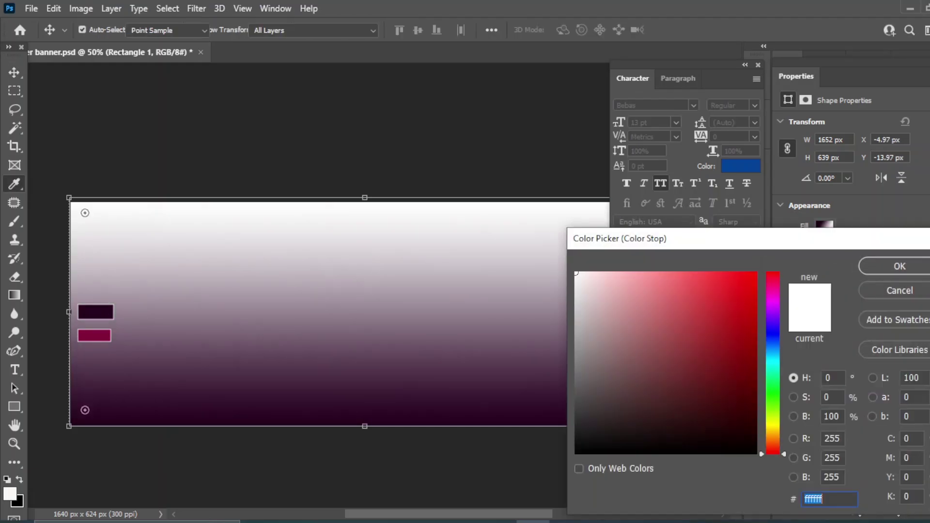
click(107, 337)
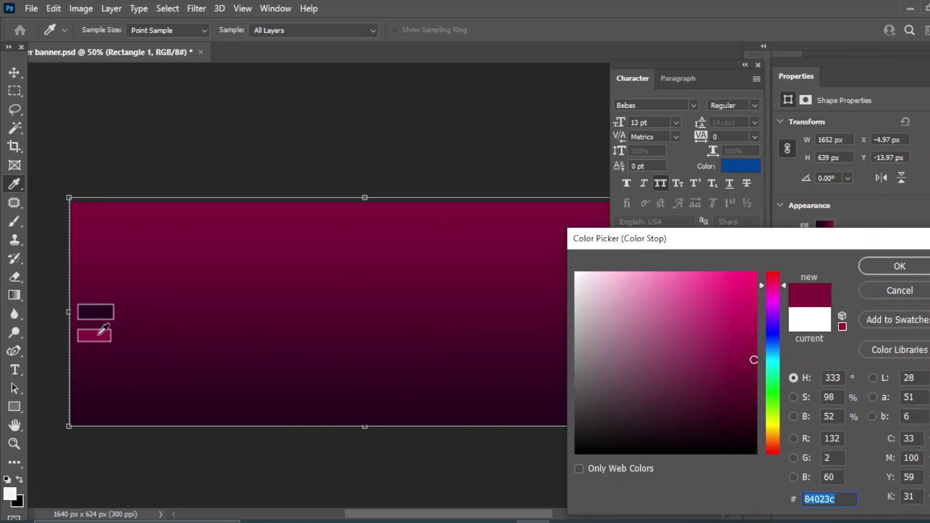
click(892, 268)
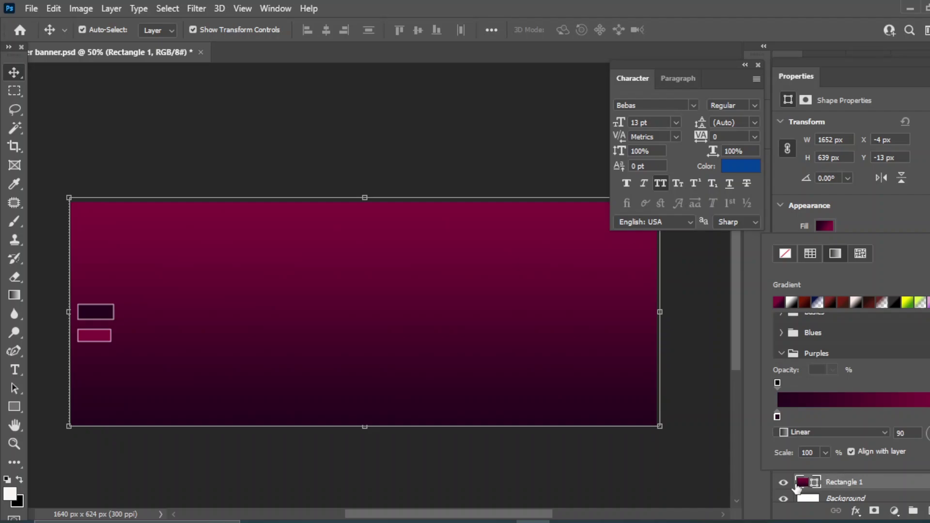
Delete the two small swatch rectangles, leaving Rectangle 1 selected.
click(15, 73)
click(103, 318)
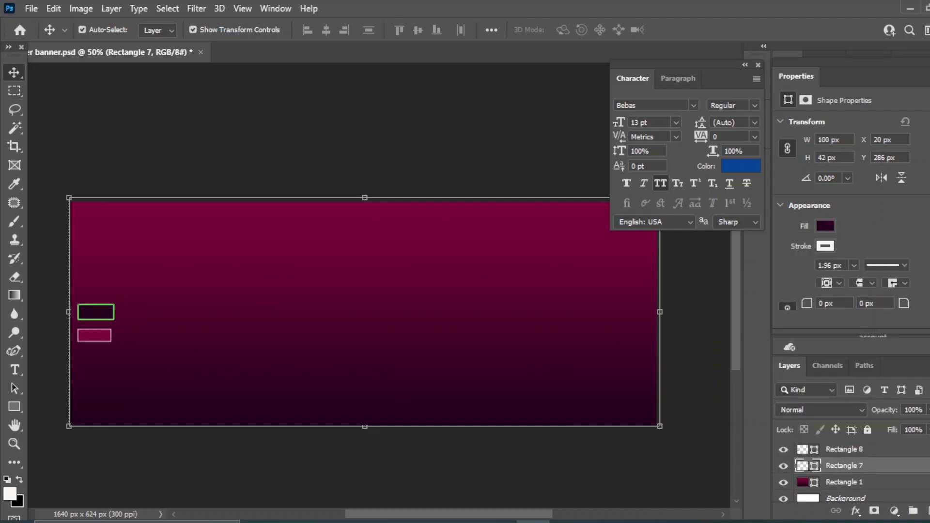
shift+click(861, 450)
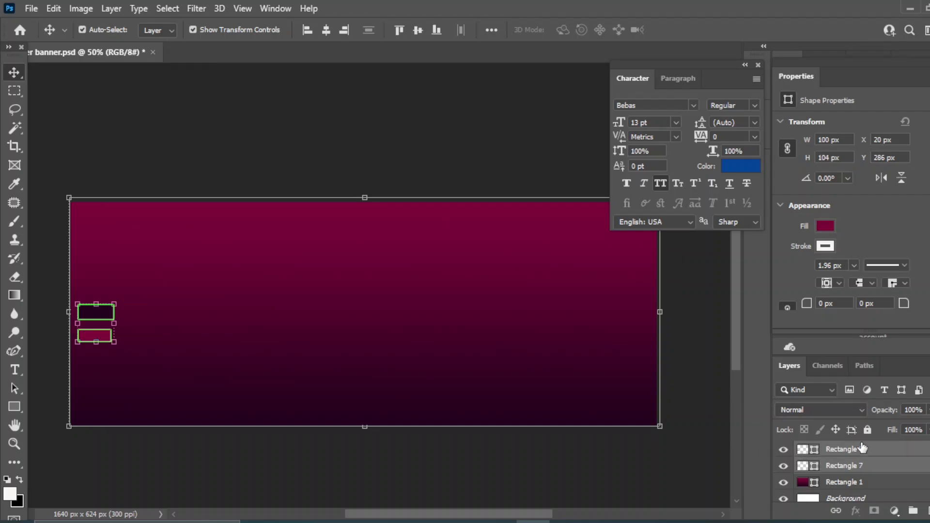
key(Delete)
click(494, 155)
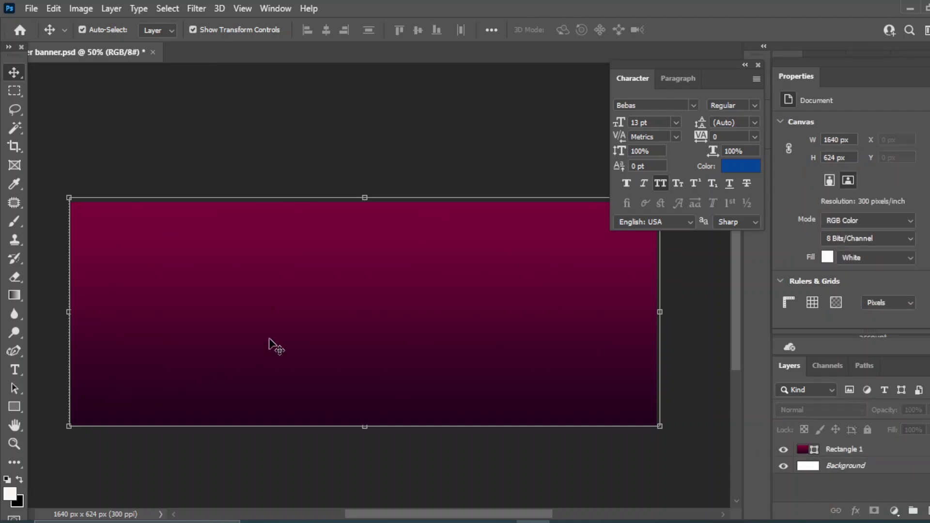
click(383, 342)
Apply Add Noise at about 8.69%, Uniform, to Rectangle 1 as a smart filter.
click(195, 8)
mouse_move(211, 232)
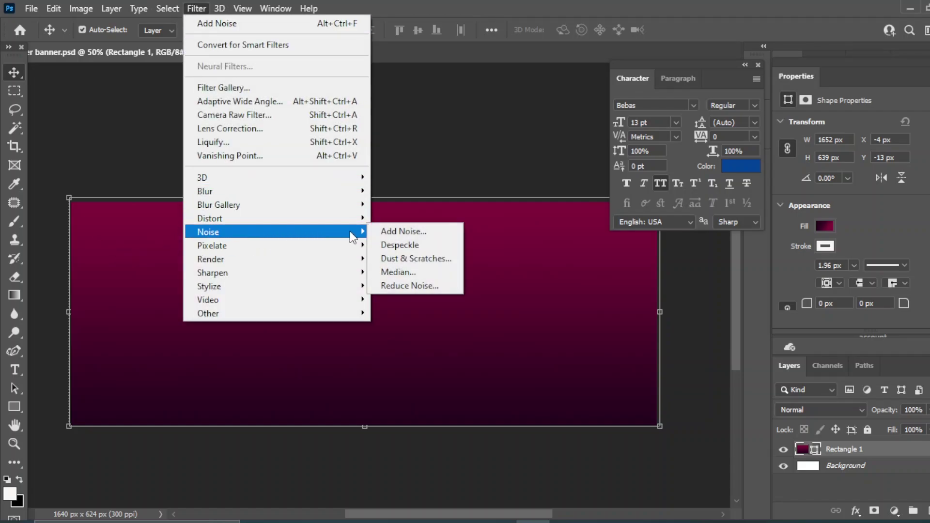
click(407, 232)
click(503, 212)
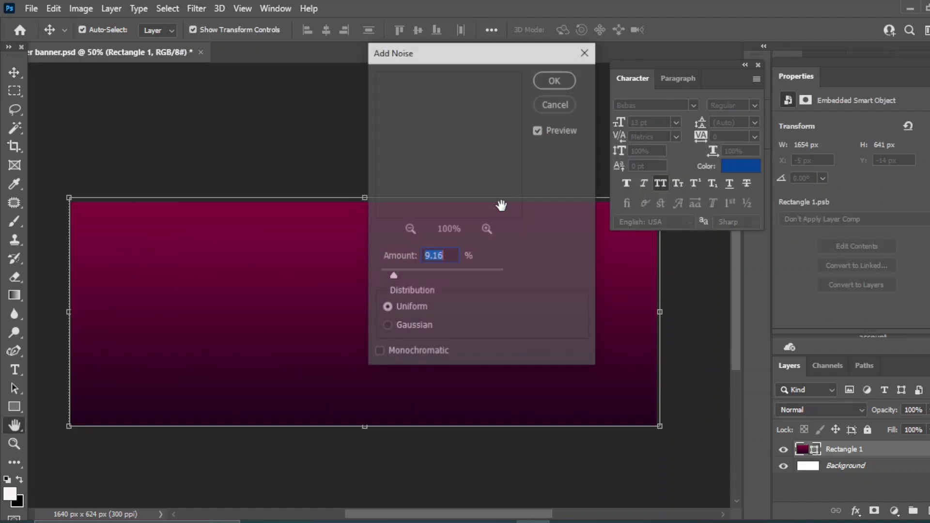
drag(394, 277, 391, 275)
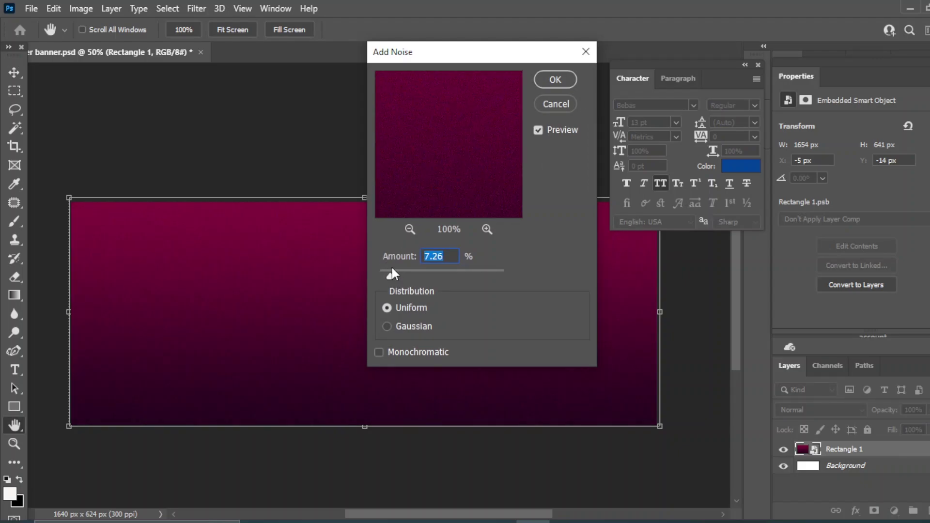
mouse_move(454, 61)
mouse_down()
mouse_move(626, 274)
mouse_move(542, 135)
mouse_move(546, 159)
mouse_up()
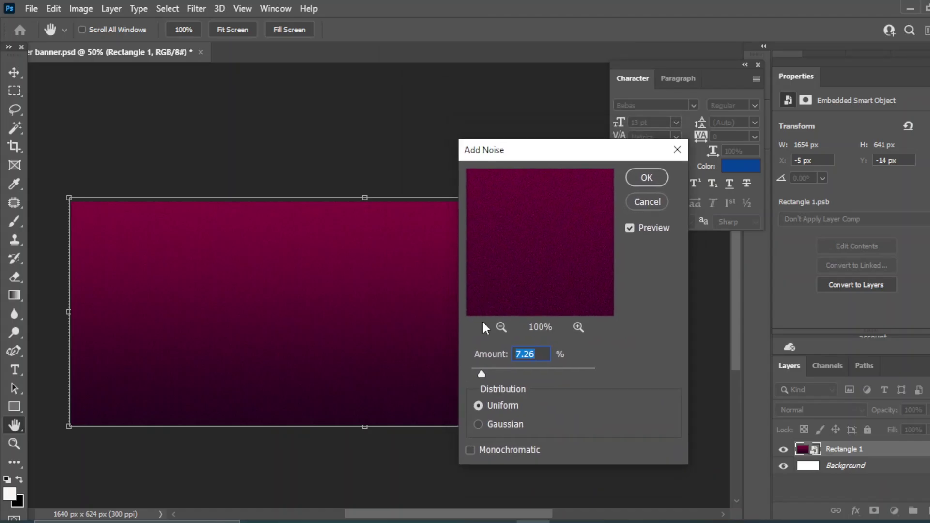
mouse_move(482, 373)
mouse_down()
mouse_move(534, 374)
mouse_move(484, 371)
mouse_up()
click(647, 178)
Draw a rectangle strip along the bottom of the banner on a new layer.
click(439, 144)
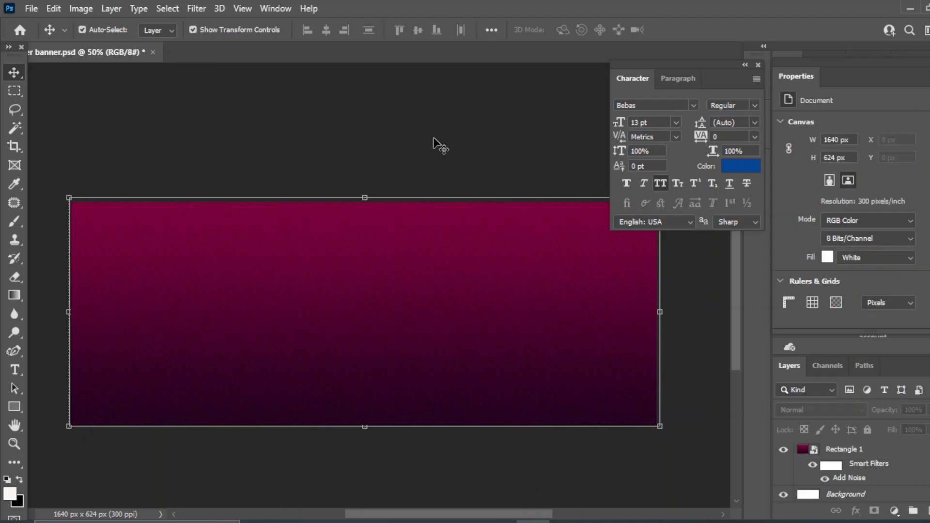
click(928, 511)
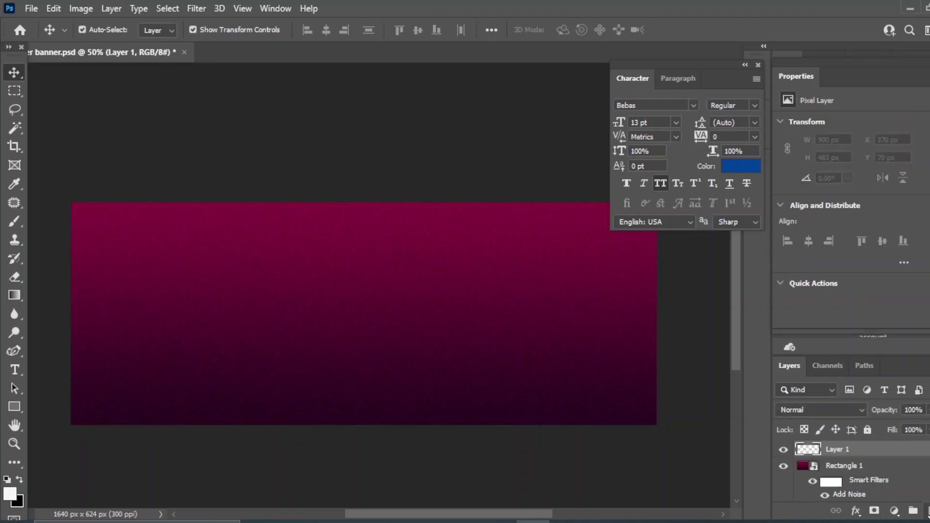
click(14, 408)
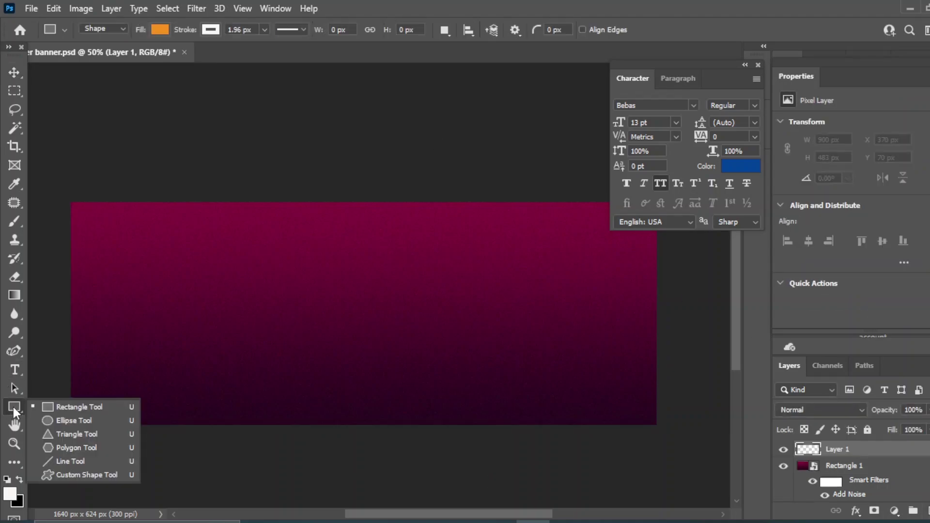
click(68, 407)
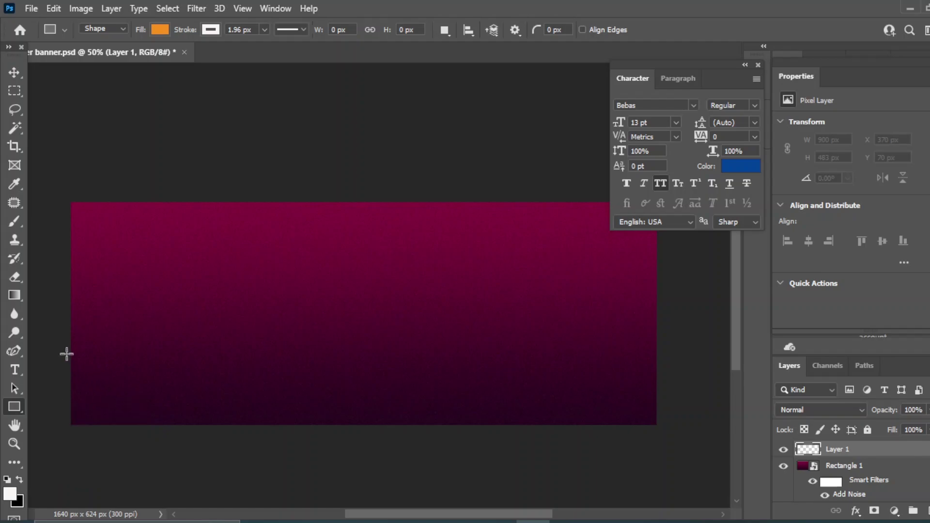
mouse_move(67, 355)
mouse_down()
mouse_move(139, 427)
mouse_move(662, 429)
mouse_up()
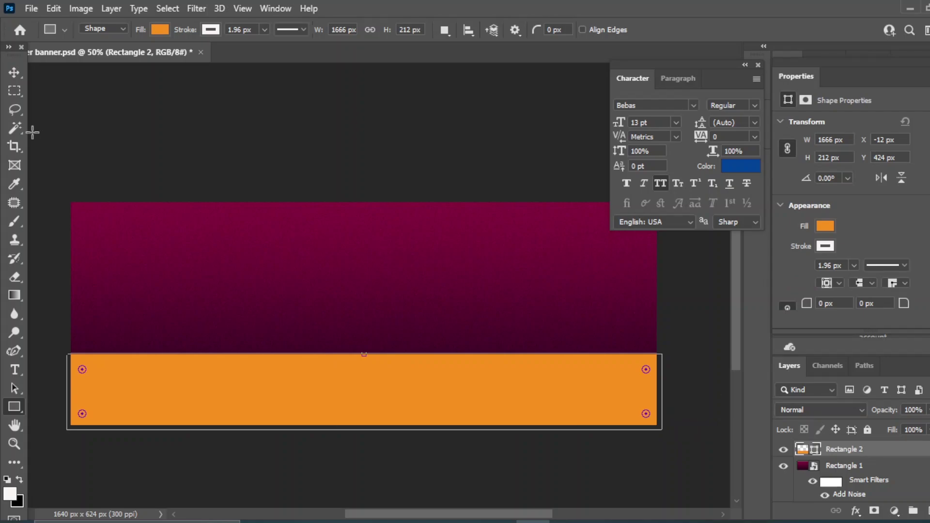
click(13, 74)
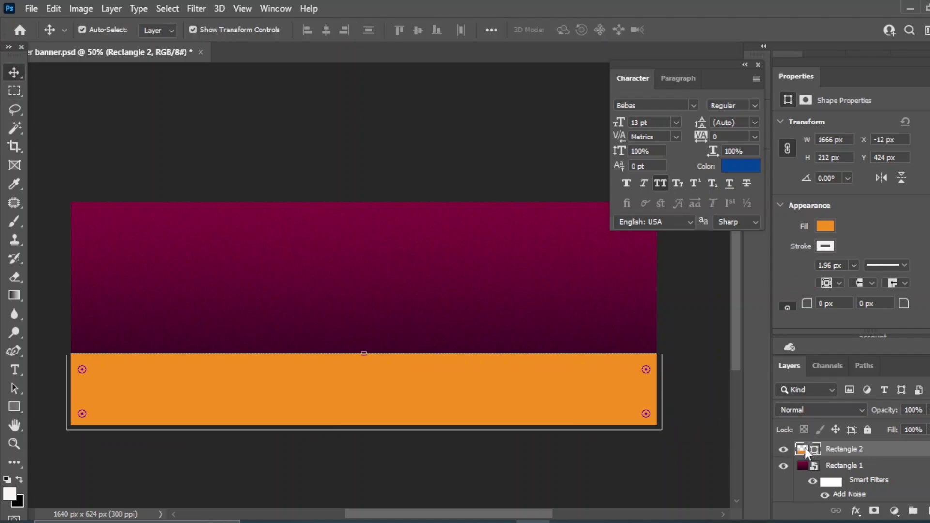
Fill the bottom strip with cream #fbf0e3 and select Rectangle 2.
double_click(805, 448)
click(578, 275)
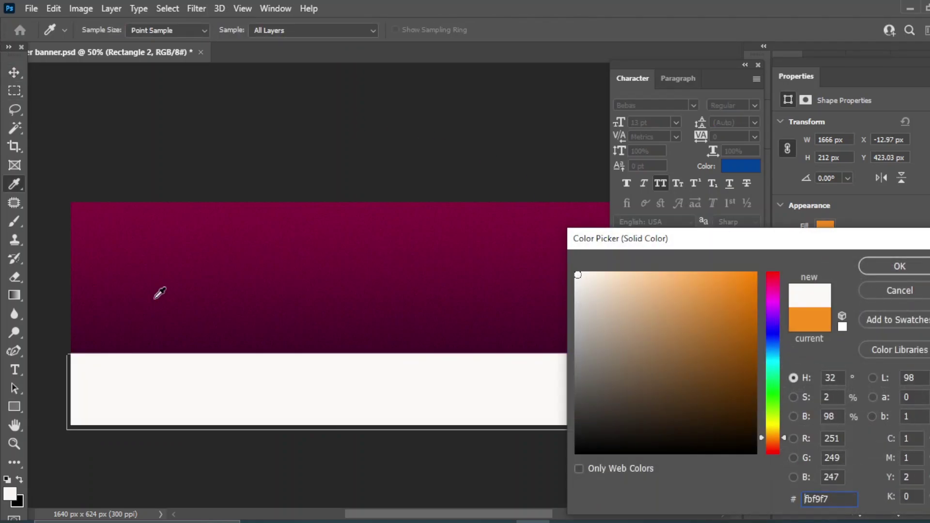
click(900, 266)
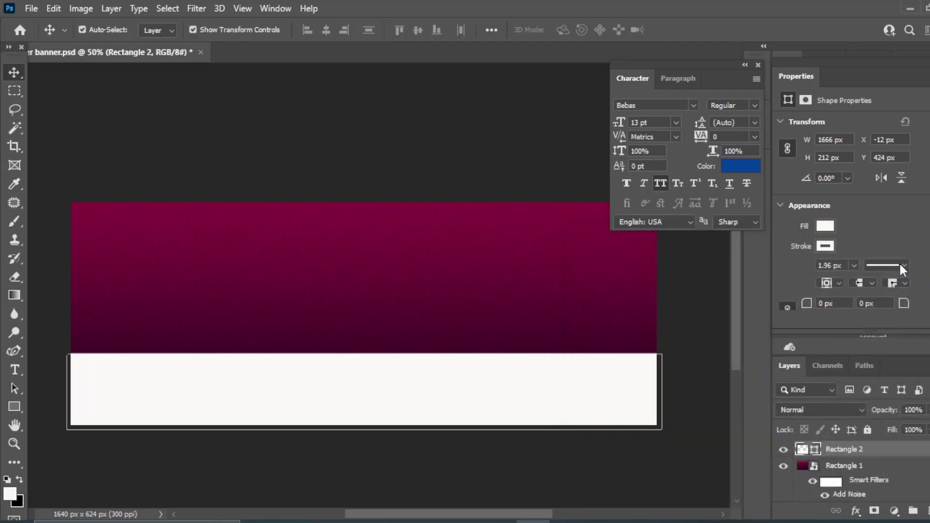
double_click(802, 450)
click(592, 275)
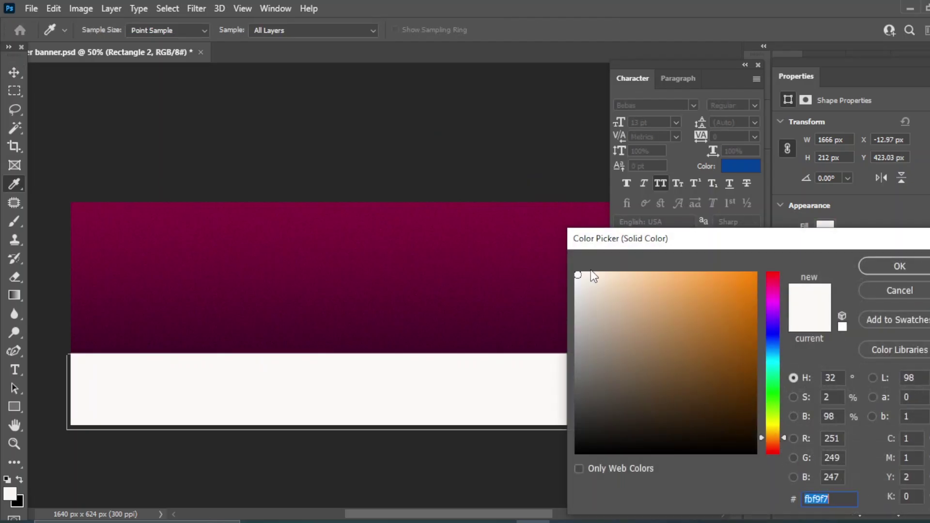
click(900, 266)
click(452, 127)
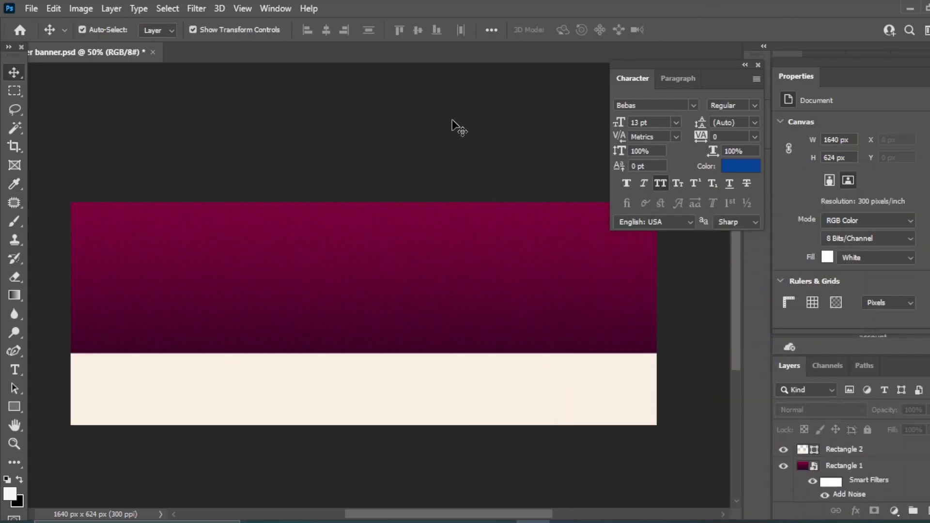
click(294, 395)
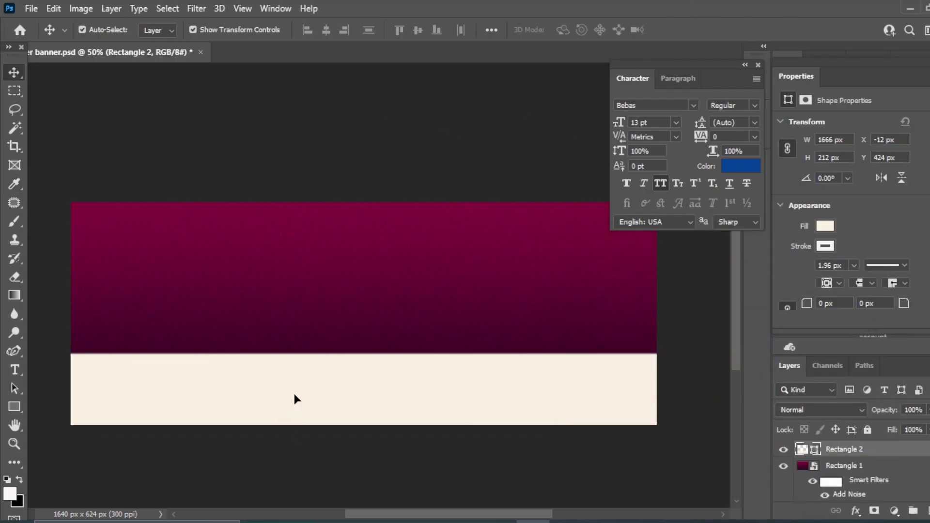
Add an anchor point to the band's top edge and curve it into an S-shaped wave.
click(17, 352)
click(89, 395)
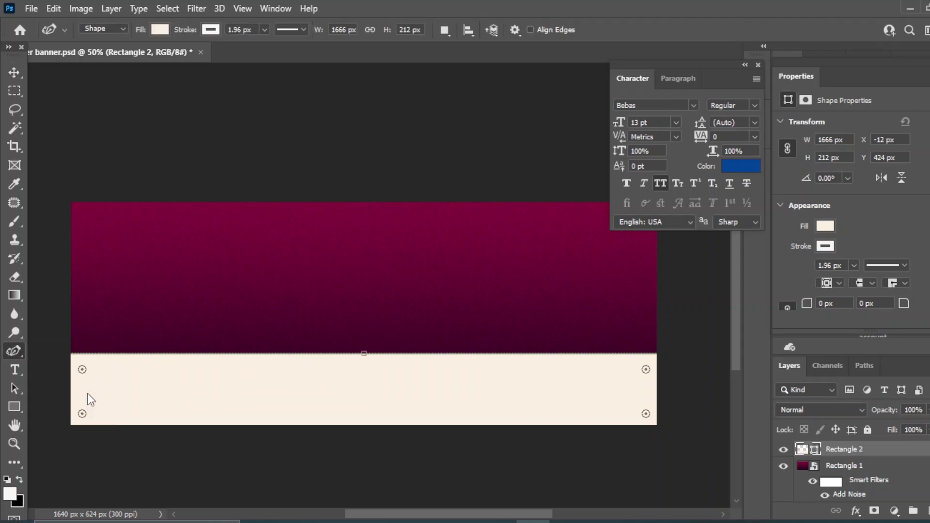
click(363, 354)
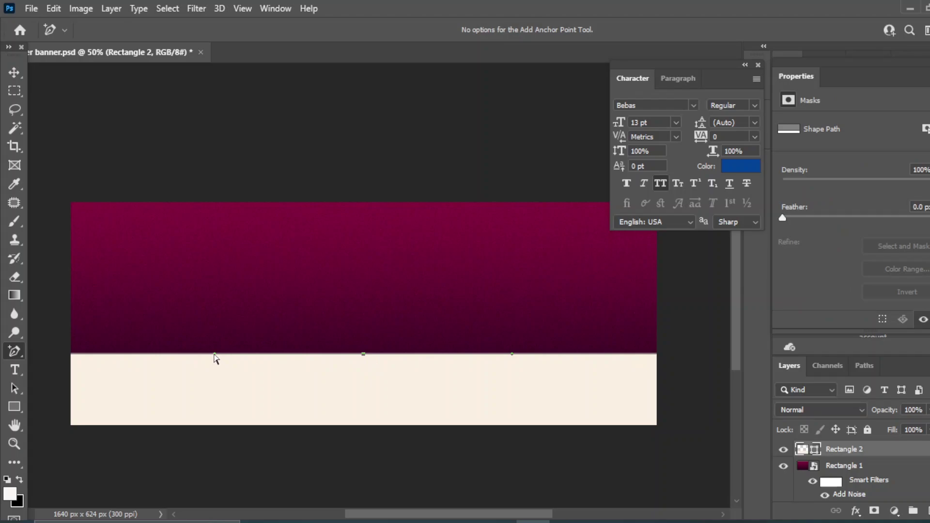
drag(215, 354, 228, 310)
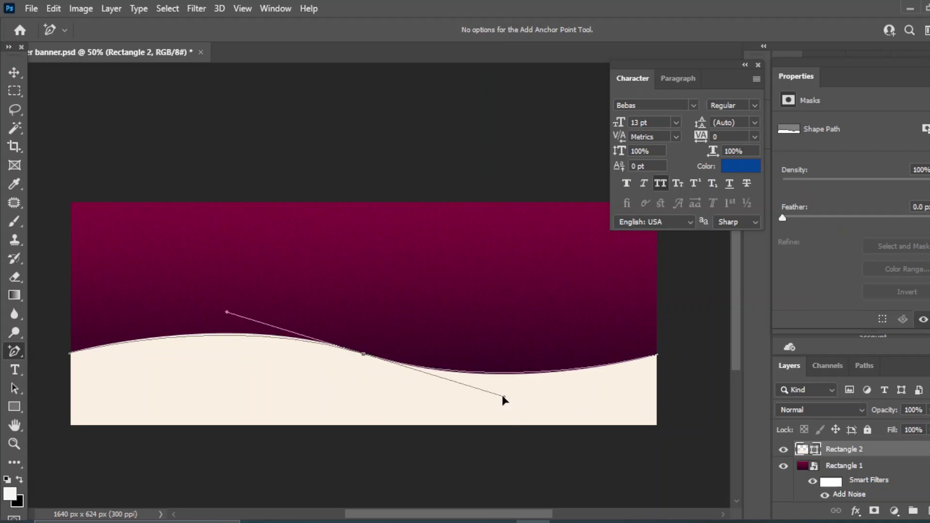
drag(505, 402, 499, 379)
drag(224, 328, 240, 288)
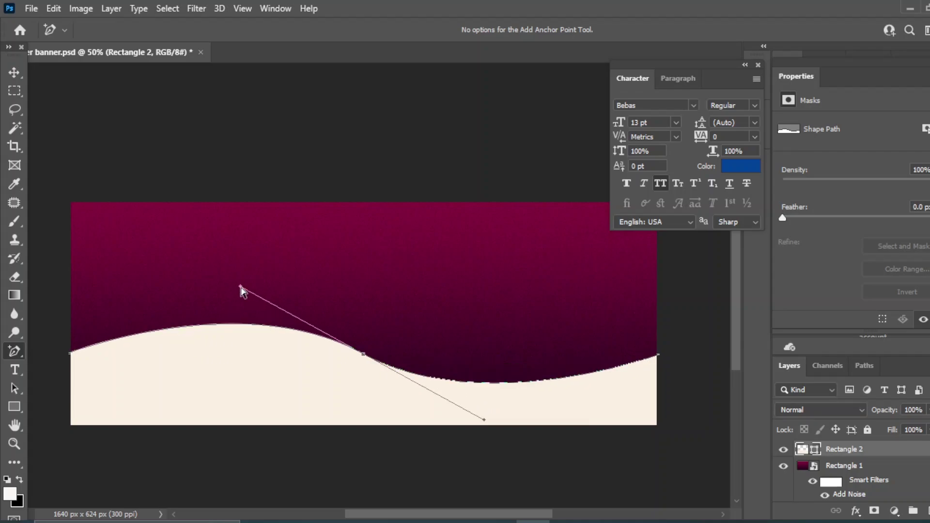
drag(241, 288, 247, 284)
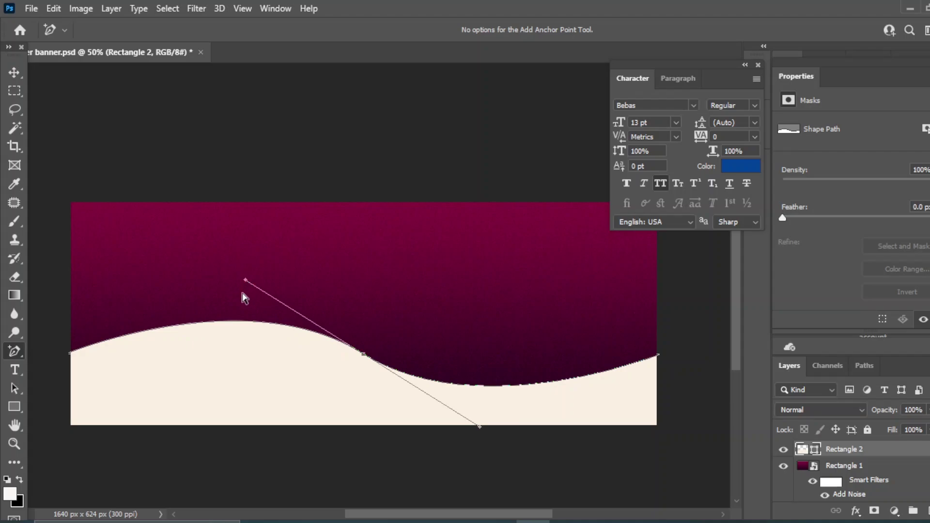
Duplicate the wave shape as Rectangle 2 copy.
click(14, 72)
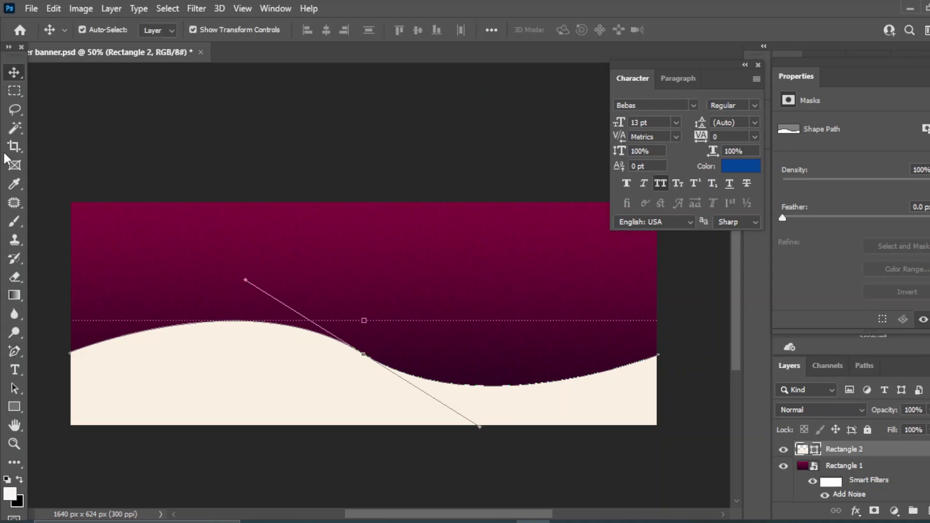
click(369, 160)
key(ctrl+j)
click(202, 390)
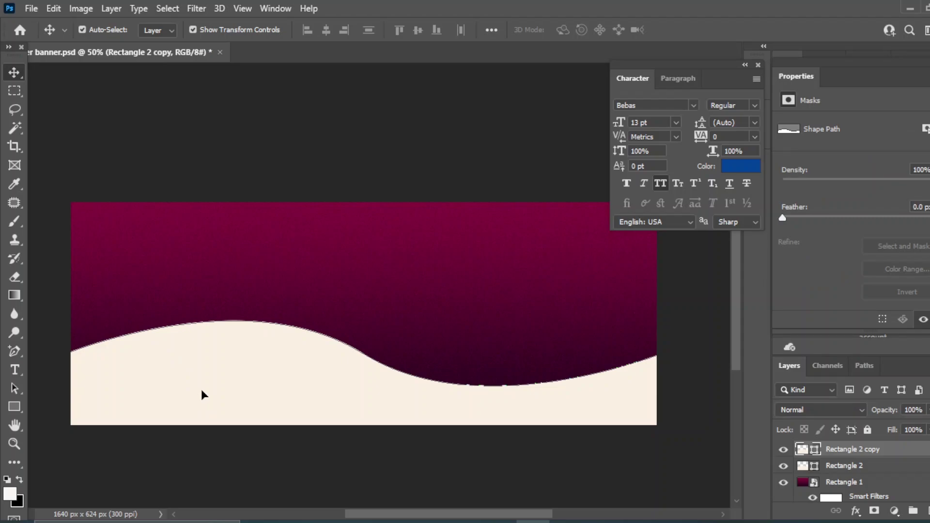
Apply a Ripple smart filter (-975%, Medium) to the duplicated wave.
click(197, 8)
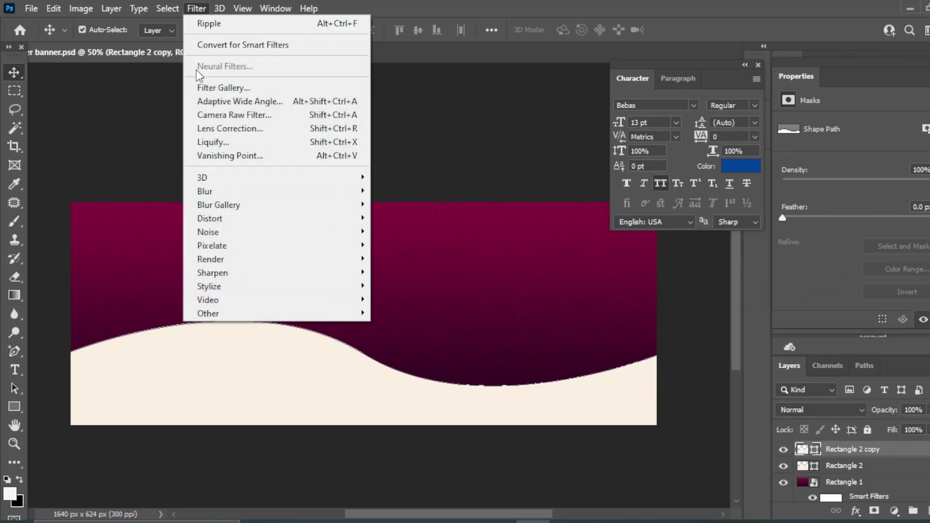
mouse_move(211, 218)
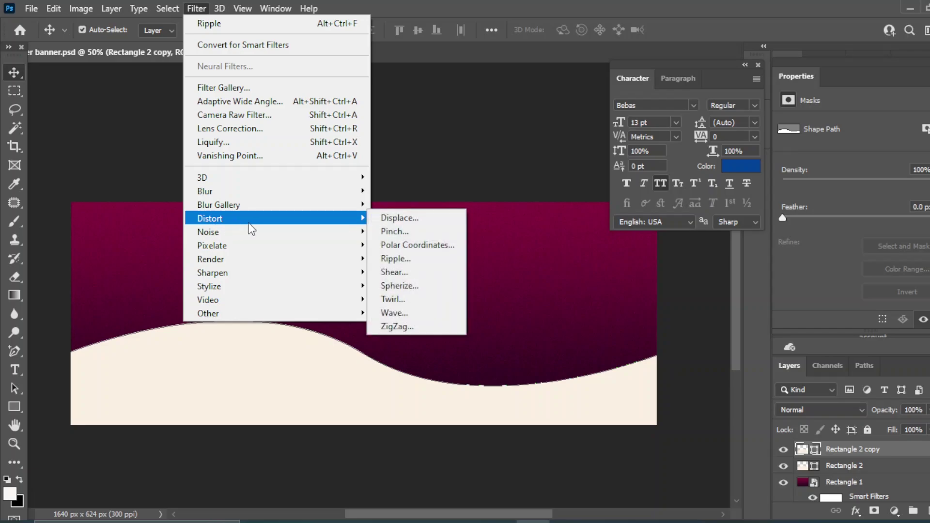
click(395, 258)
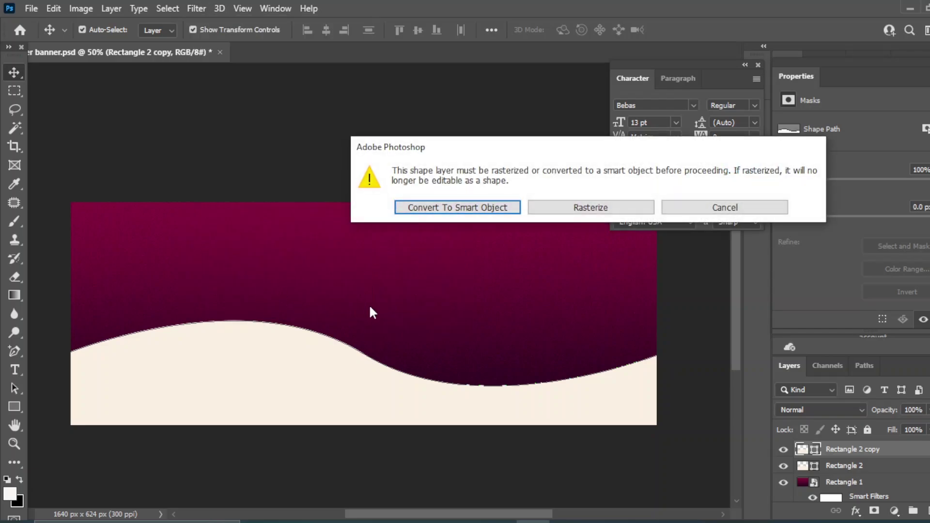
click(435, 205)
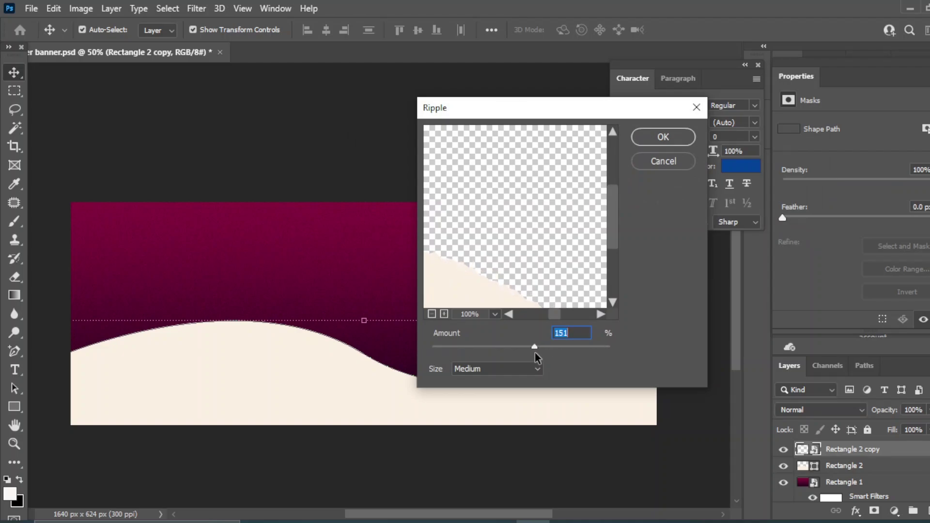
drag(609, 347, 436, 361)
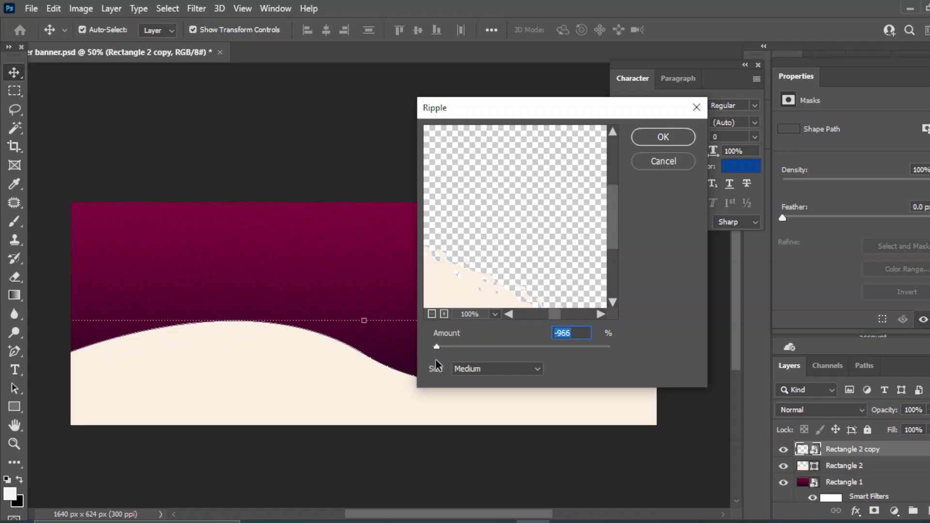
click(664, 136)
Drag burger.png from File Explorer onto the banner.
double_click(301, 297)
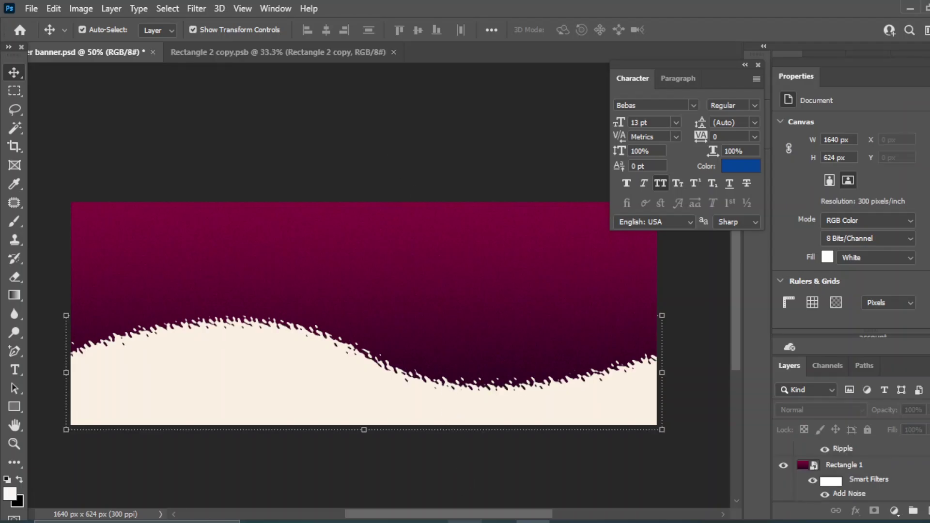
click(475, 484)
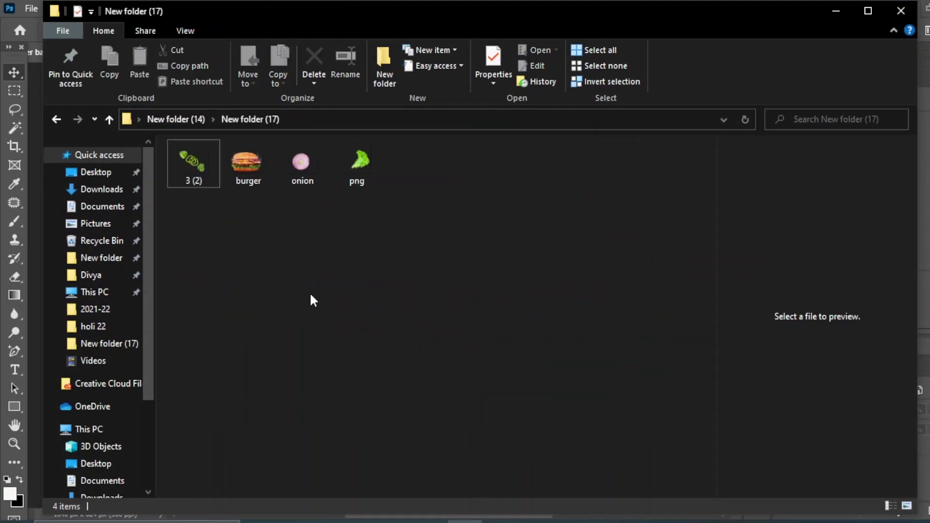
mouse_move(257, 180)
mouse_down()
mouse_move(247, 365)
mouse_move(205, 358)
mouse_up()
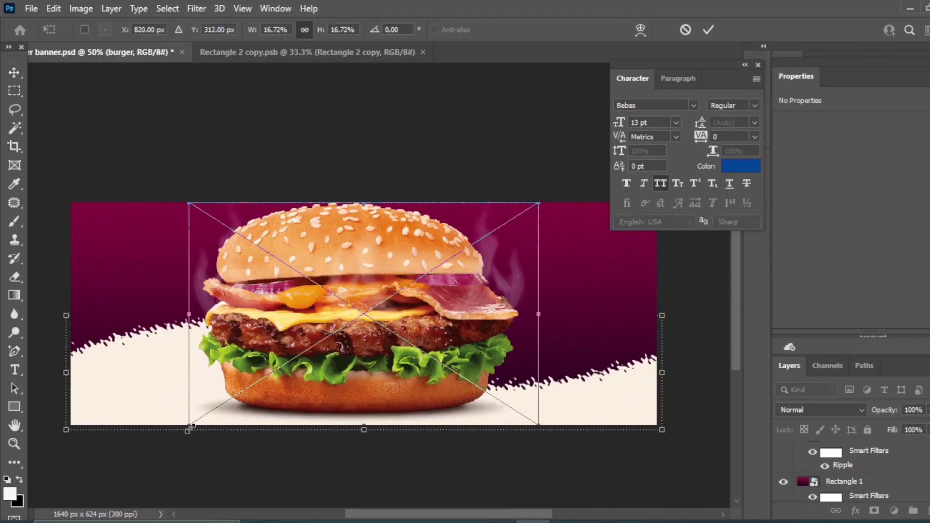
Place the burger on the left and nudge the rippled wave slightly down.
drag(190, 427, 327, 337)
drag(416, 272, 199, 302)
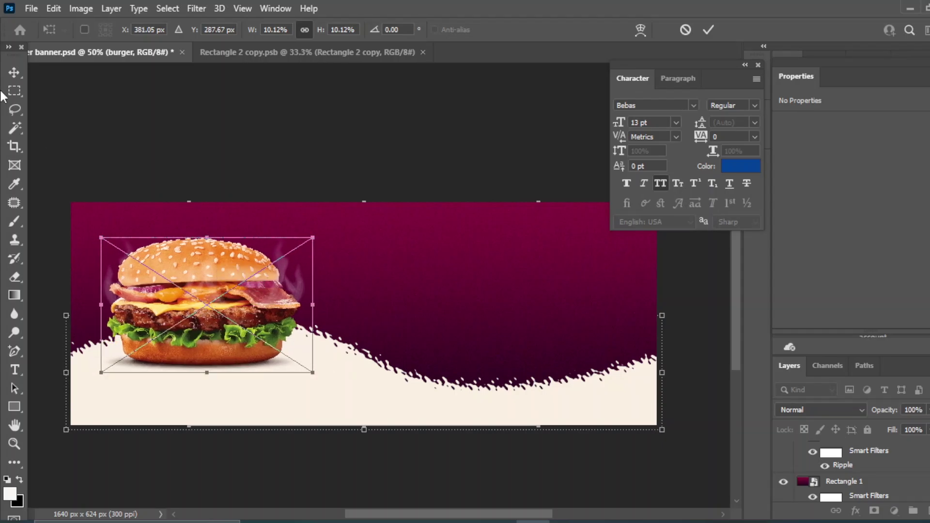
click(13, 73)
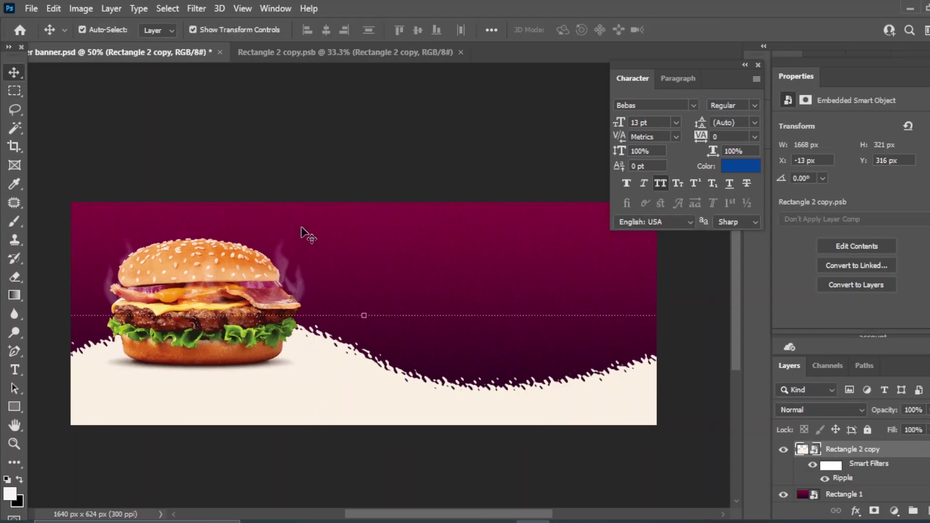
click(326, 146)
click(350, 373)
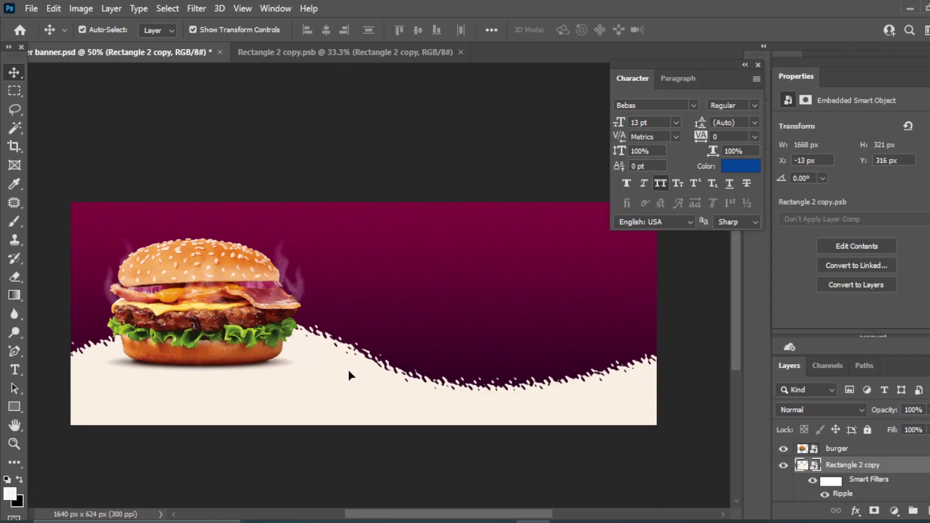
key(Down)
key(Down)
key(Down)
key(Down)
key(Down)
key(Down)
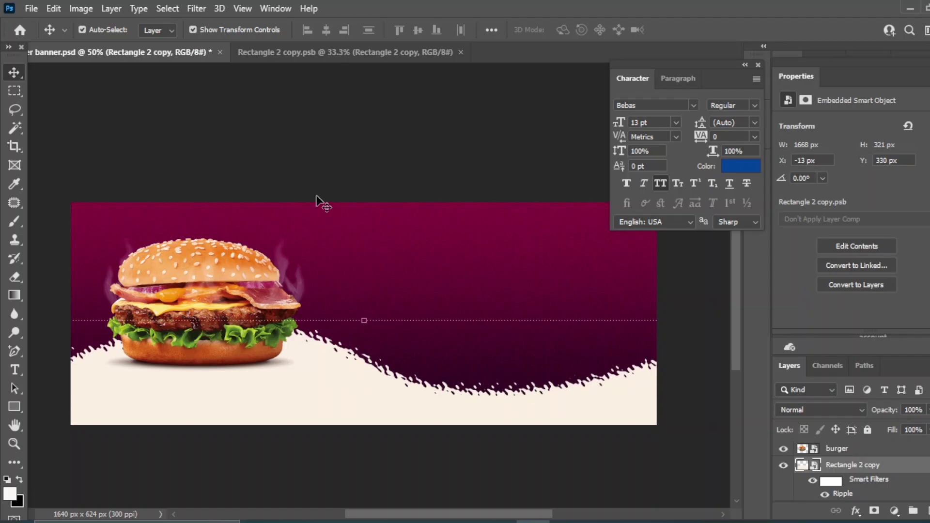
Enlarge the burger with Free Transform and nudge it down.
click(355, 171)
click(204, 274)
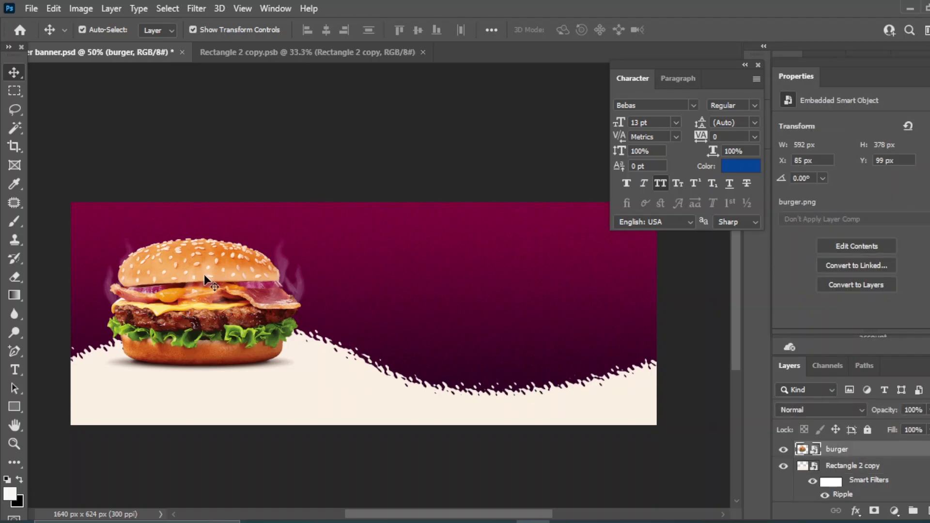
key(ctrl+t)
drag(305, 227, 338, 223)
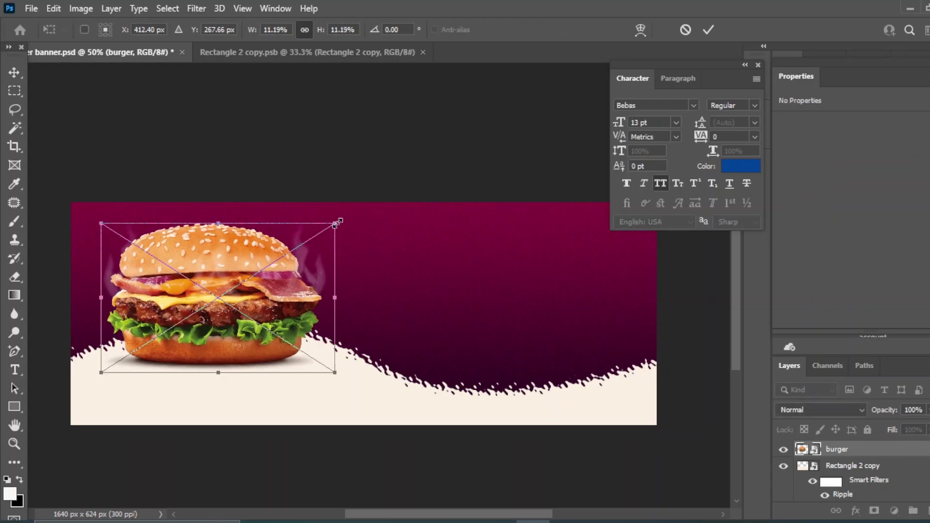
key(Return)
key(Down)
key(Down)
key(Down)
key(Down)
key(Down)
key(Down)
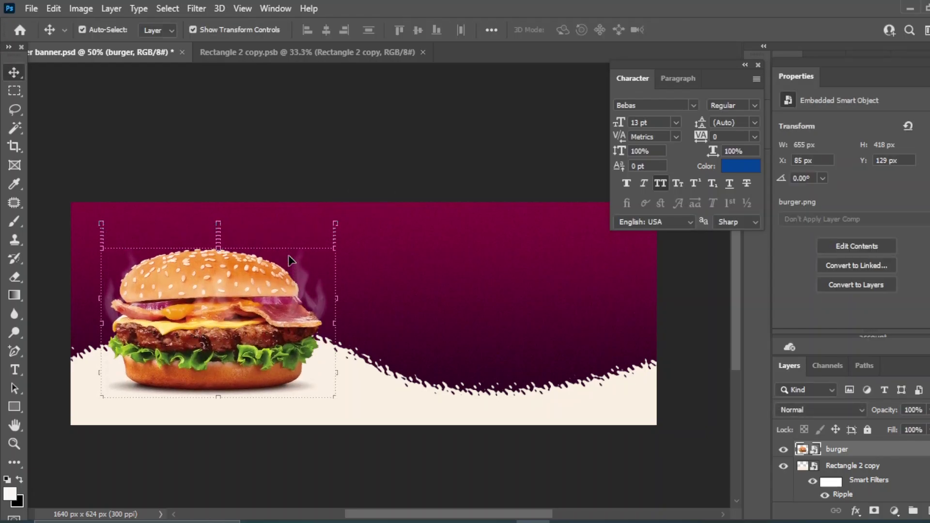
key(Down)
key(Down)
ctrl+click(204, 293)
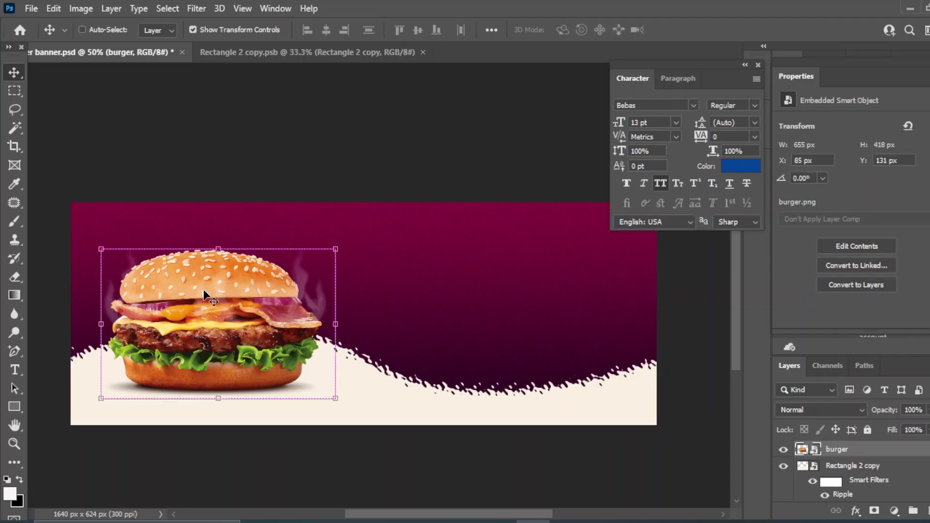
Enlarge the burger further to about 734 × 469 px and shift it left and down.
key(ctrl+t)
mouse_move(335, 249)
mouse_down()
mouse_move(366, 216)
mouse_move(363, 232)
mouse_up()
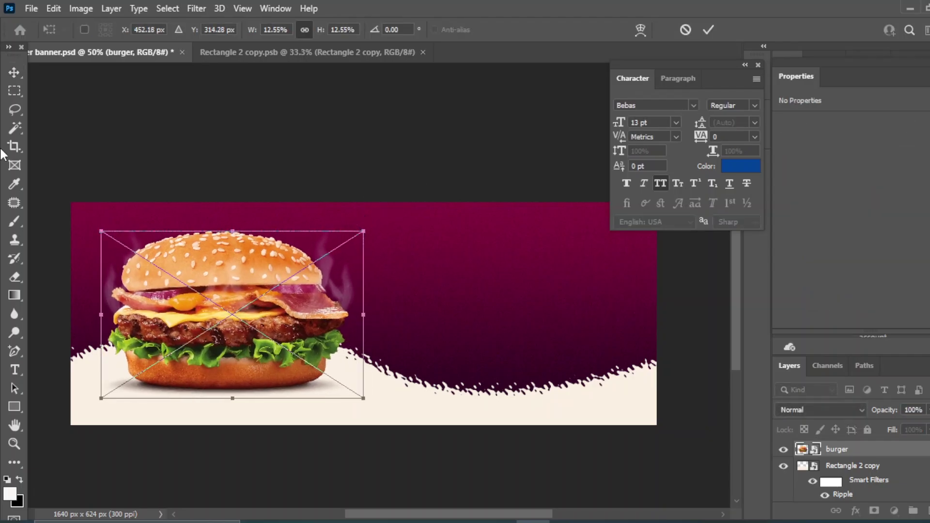
key(Return)
key(shift+Left)
key(shift+Left)
key(shift+Left)
key(shift+Down)
key(shift+Down)
key(shift+Down)
key(shift+Down)
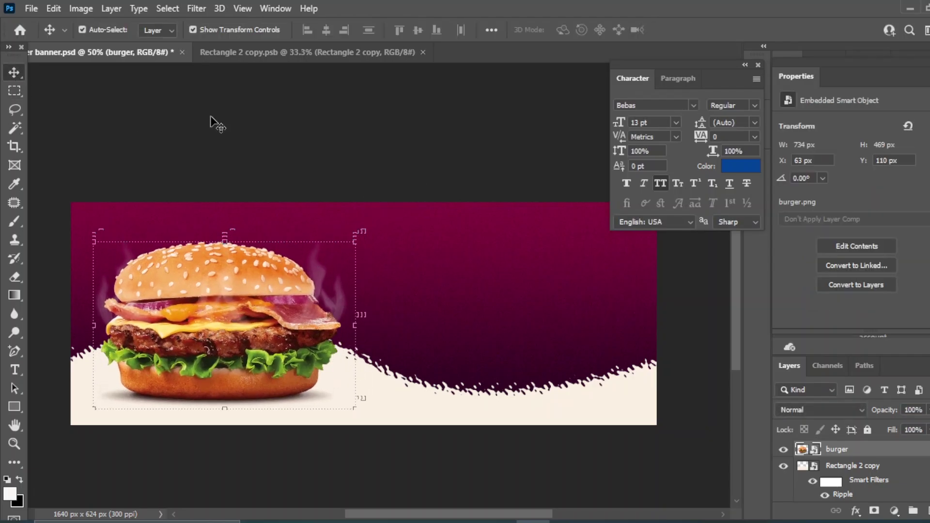
click(211, 118)
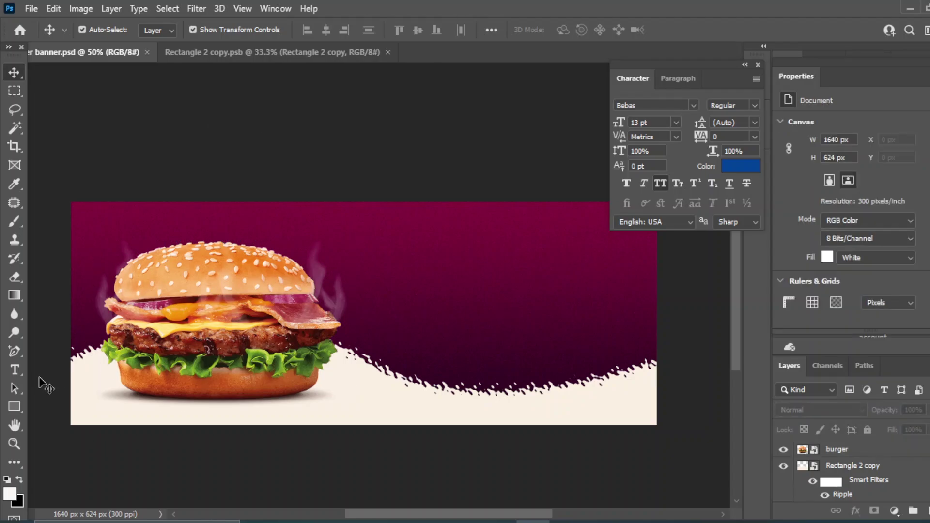
Type BURGER as a new text line in the banner's centre.
click(14, 369)
click(73, 367)
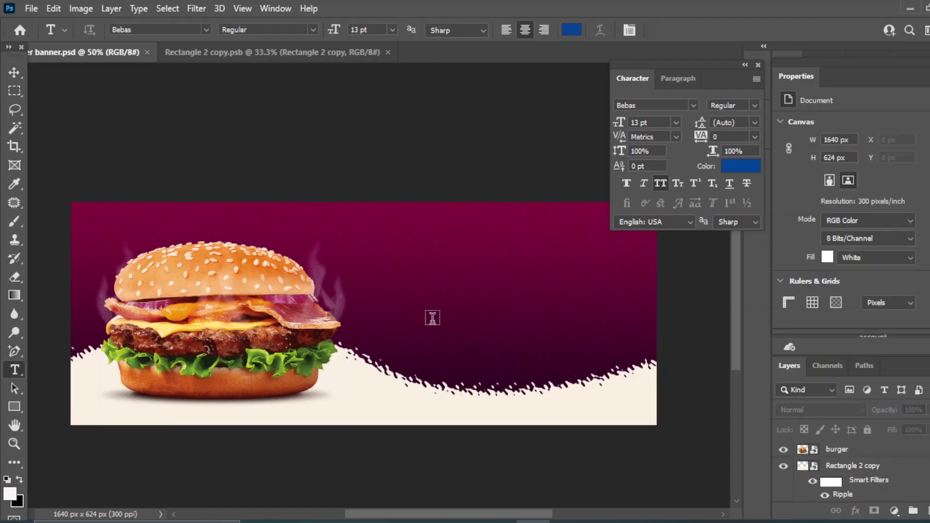
click(432, 318)
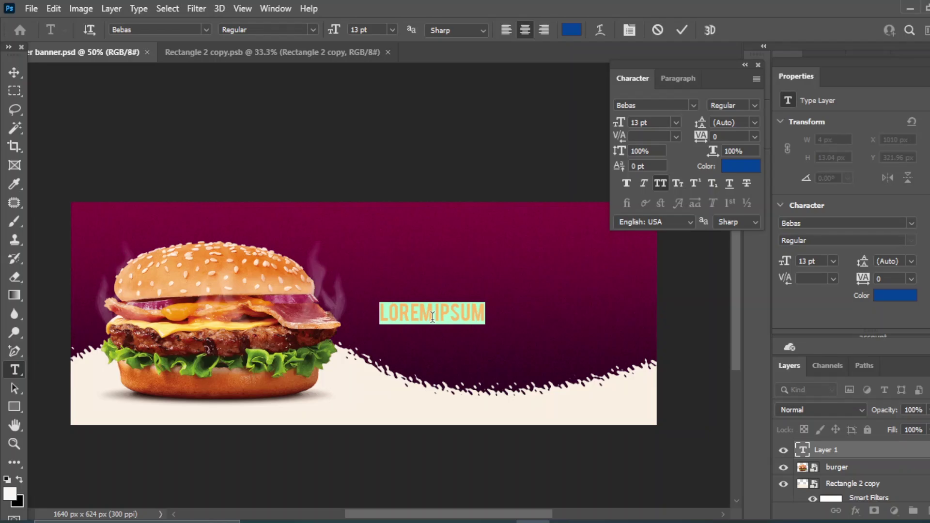
text(BURGE)
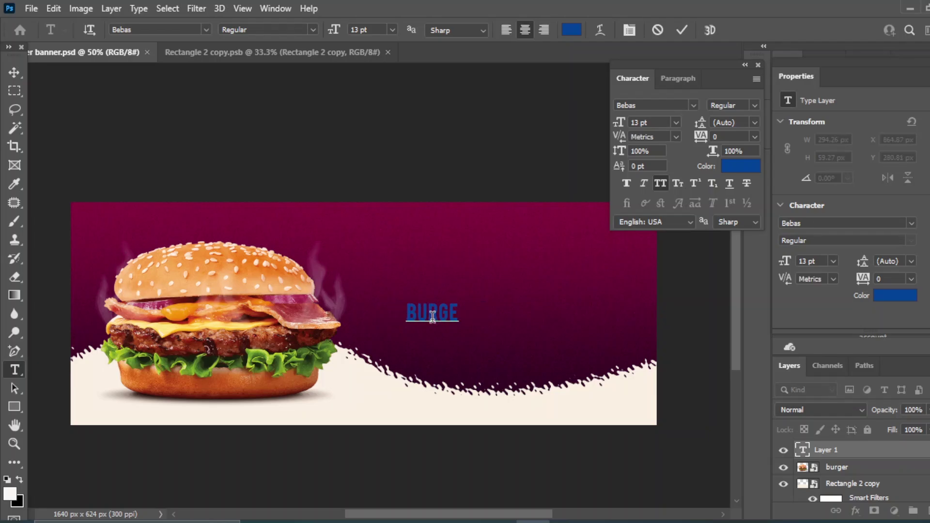
text(R)
click(9, 70)
Colour BURGER orange #f59c11, set it to 24 pt, and move it upper right.
click(900, 296)
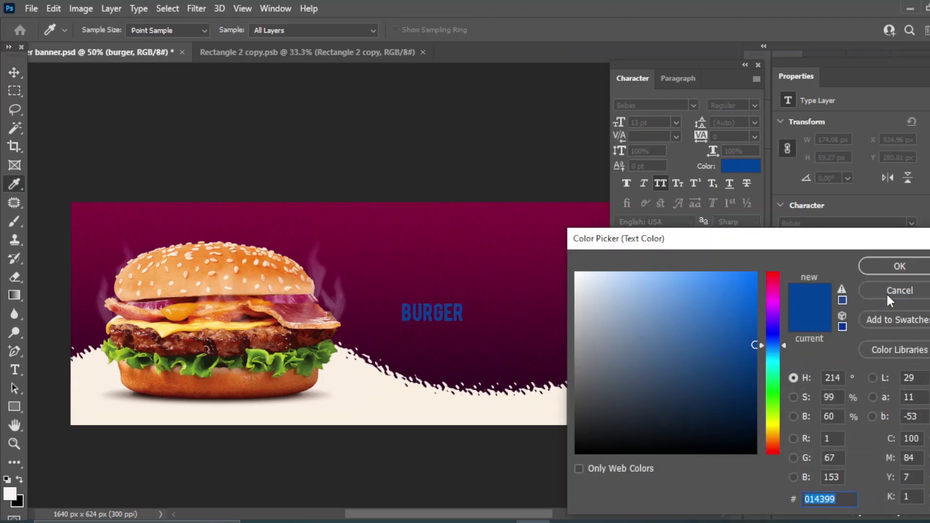
click(186, 305)
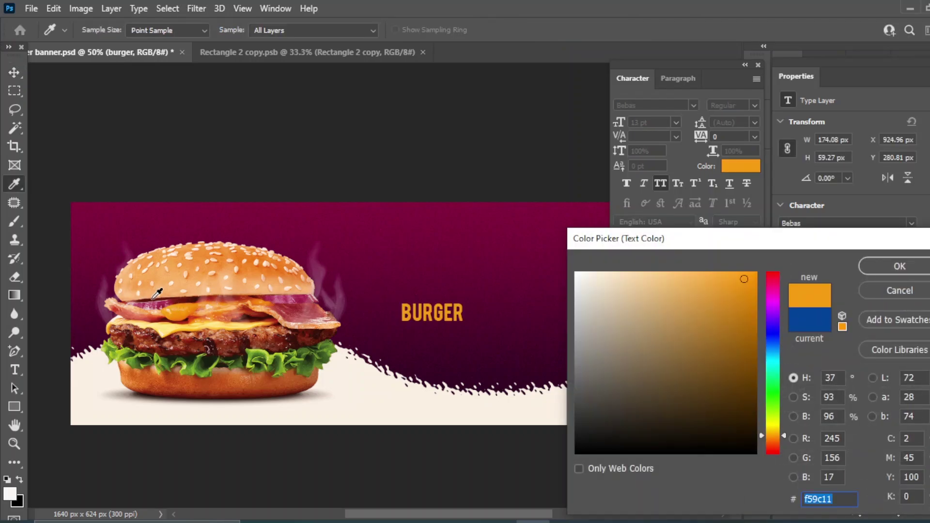
click(894, 264)
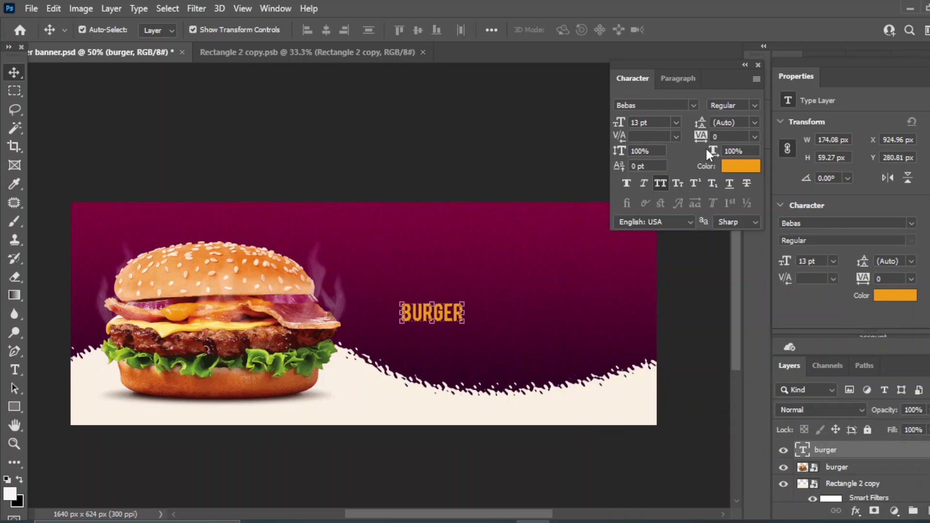
click(676, 122)
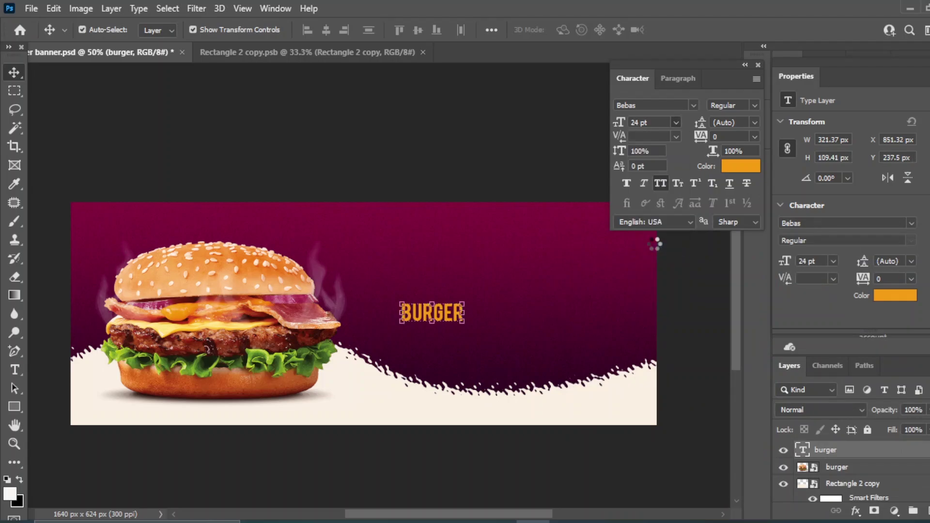
click(652, 250)
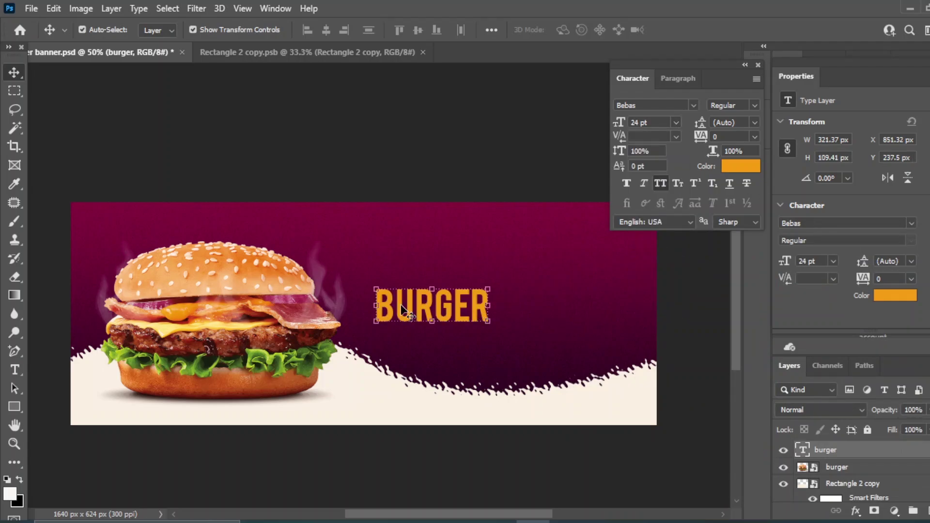
drag(410, 304, 501, 273)
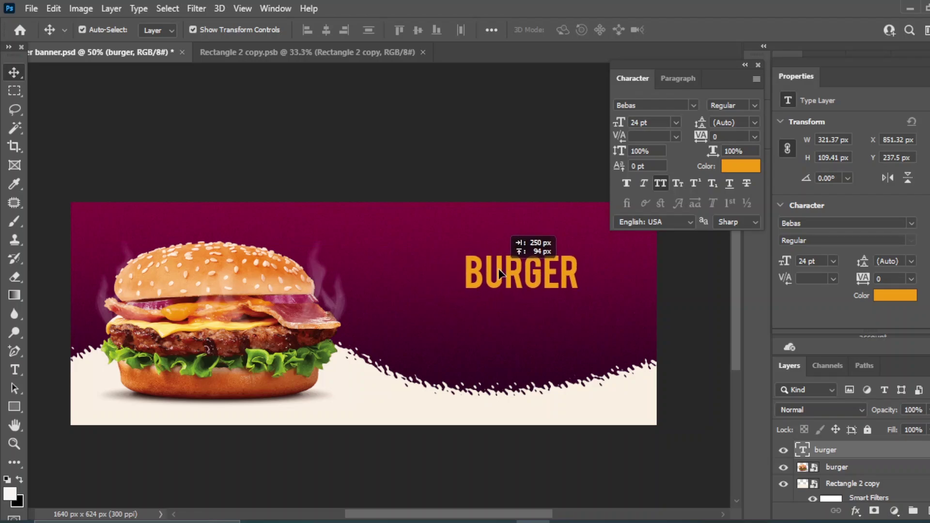
click(15, 370)
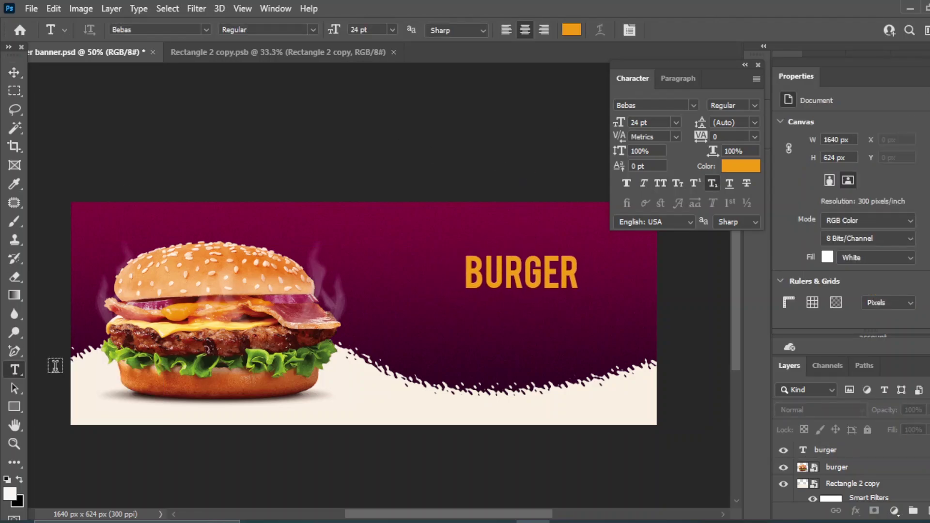
Type DELICIOUS and set its font to Billy Ohio.
click(436, 345)
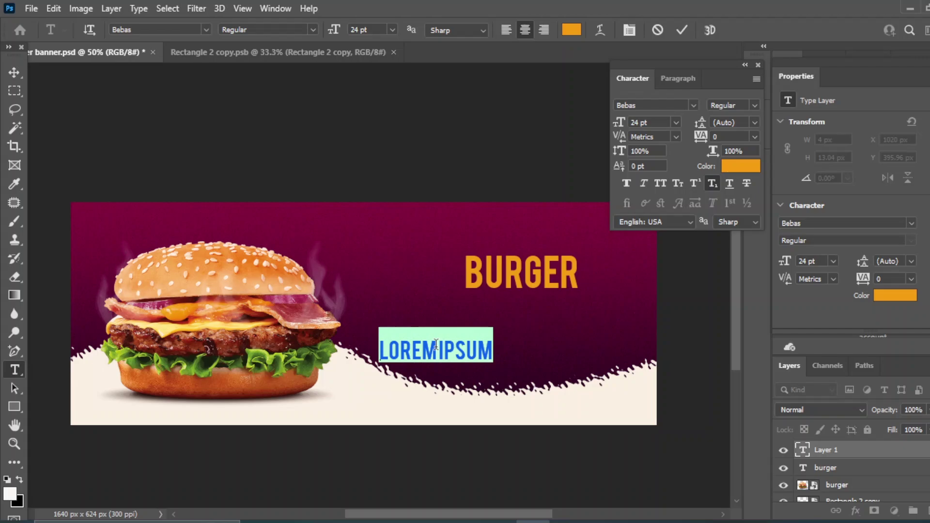
key(BackSpace)
text(DE)
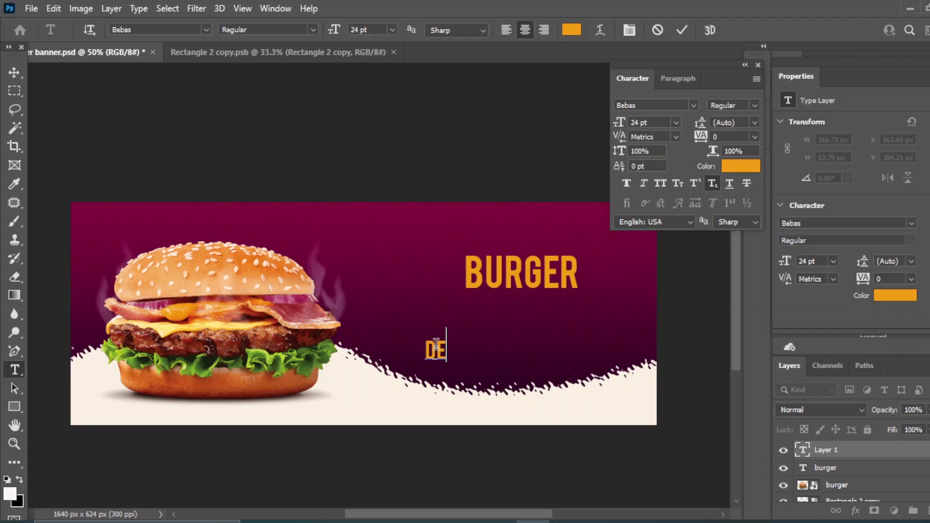
text(LICI)
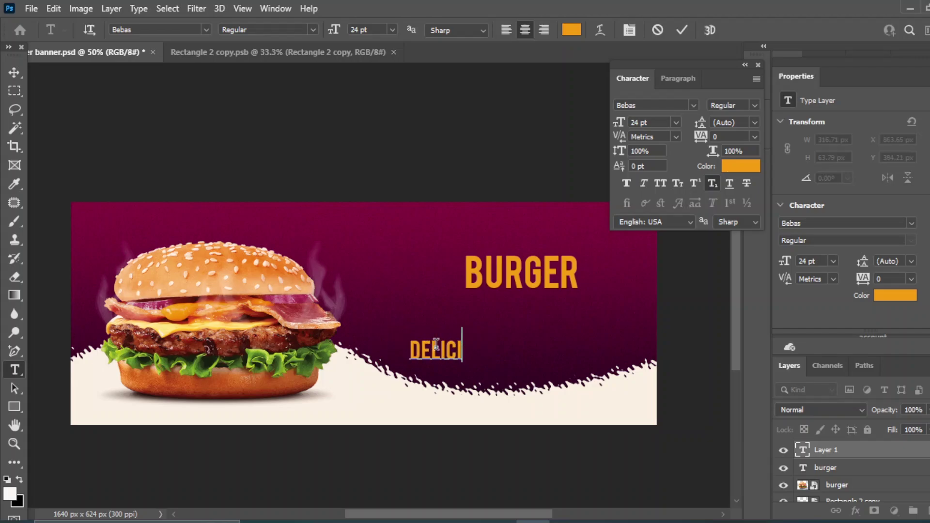
text(OUS)
click(14, 73)
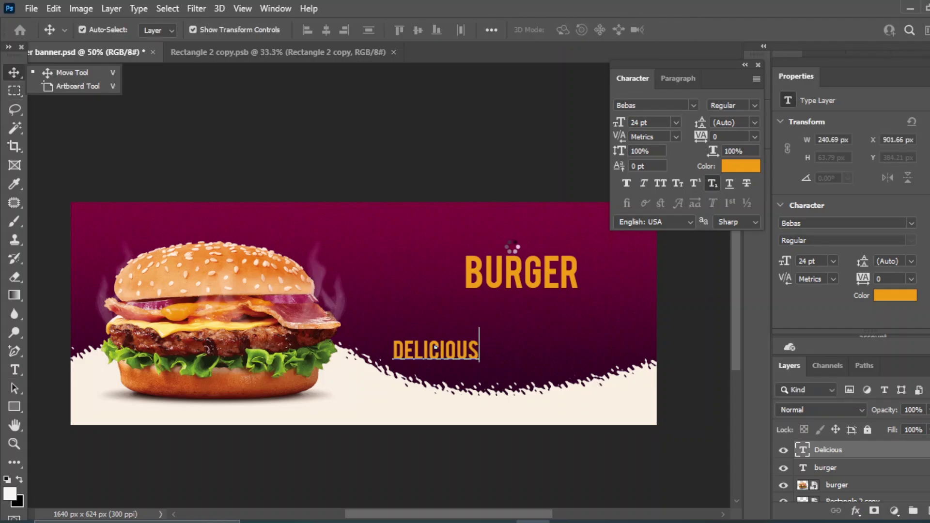
click(694, 105)
scroll(815, 173, down, 5)
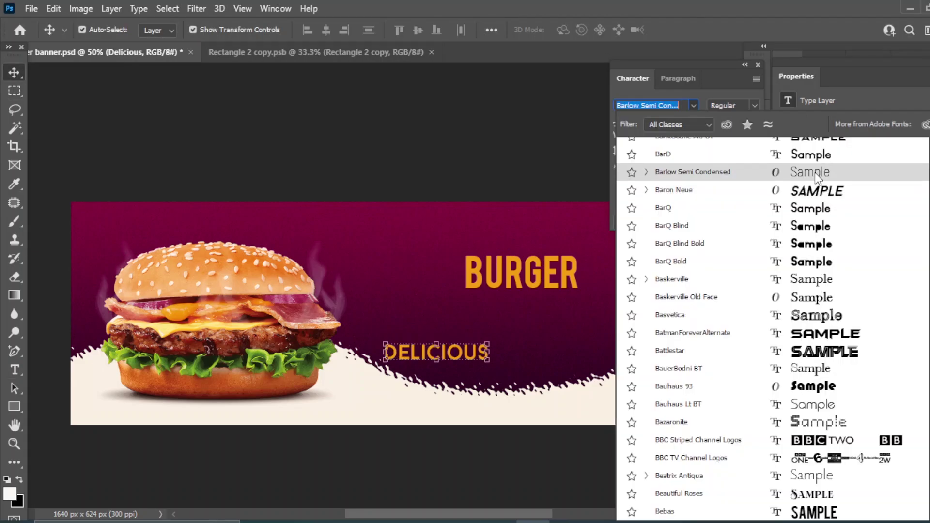
scroll(816, 300, down, 4)
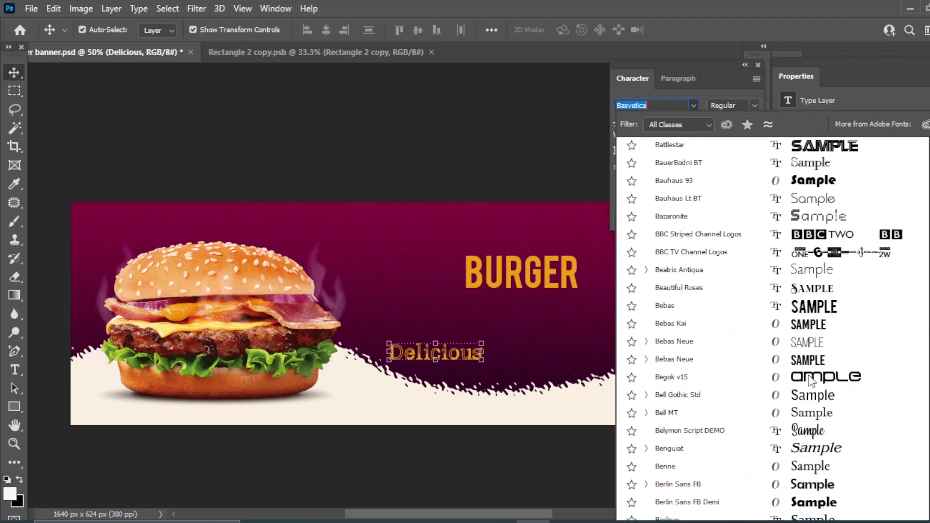
scroll(820, 252, down, 8)
scroll(823, 213, down, 1)
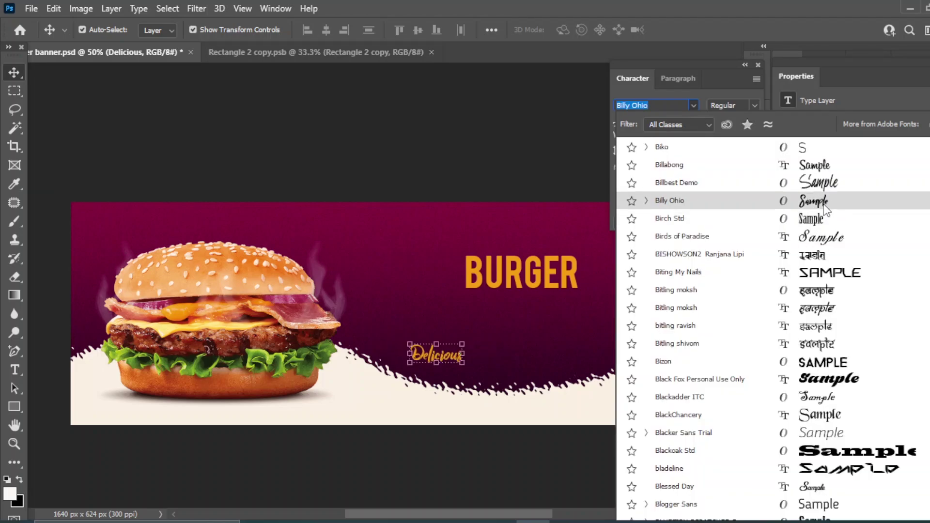
click(824, 204)
Move Delicious above BURGER at 30 pt and centre both horizontally.
mouse_move(435, 346)
mouse_down()
mouse_move(521, 271)
mouse_move(496, 233)
mouse_up()
click(676, 122)
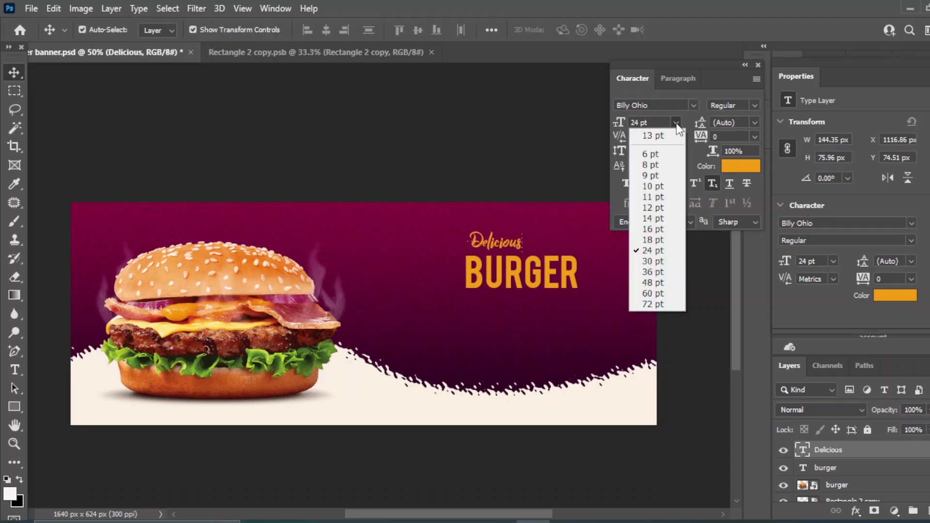
click(671, 262)
shift+click(832, 469)
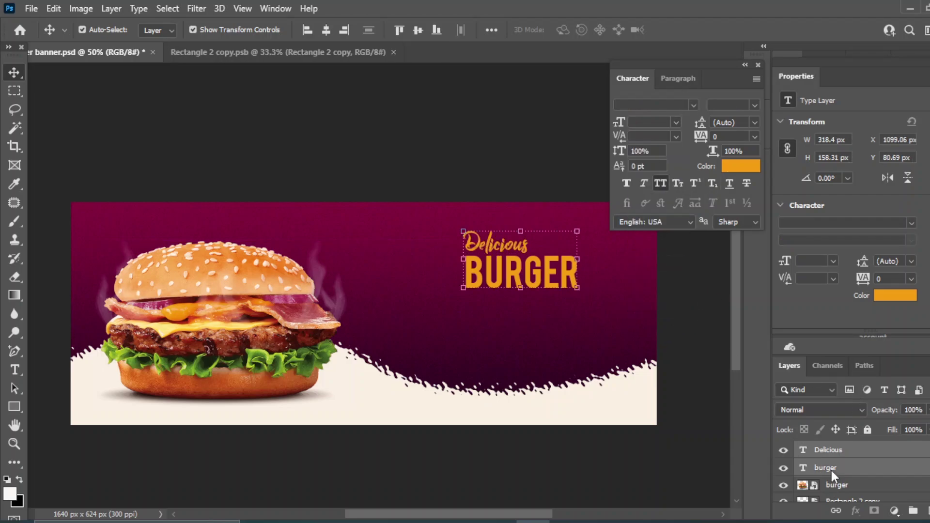
click(326, 30)
Add a smaller 'This Week Only' text line below BURGER.
click(497, 143)
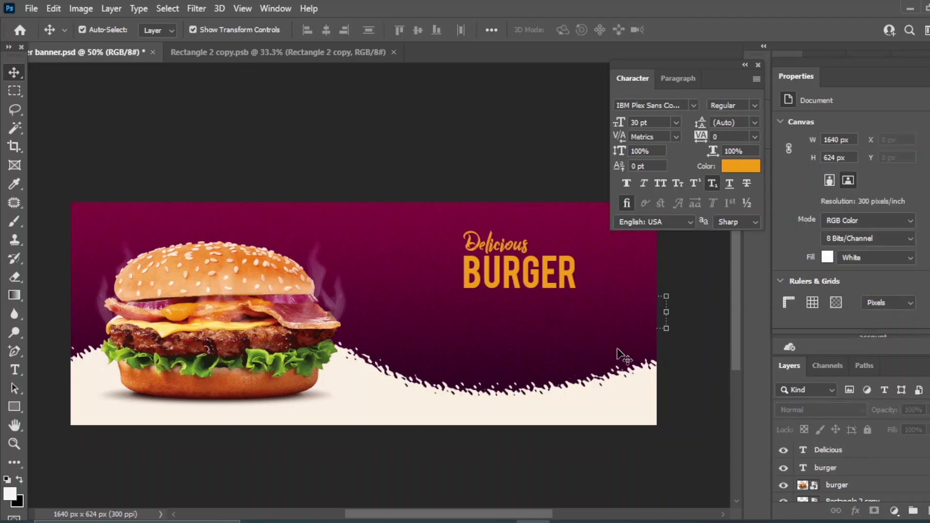
click(14, 370)
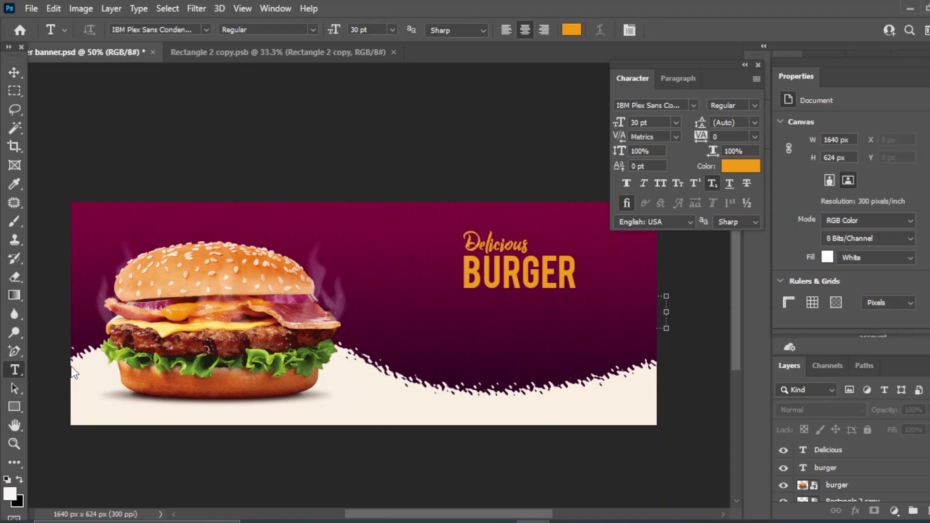
click(504, 325)
key(BackSpace)
text(Thi)
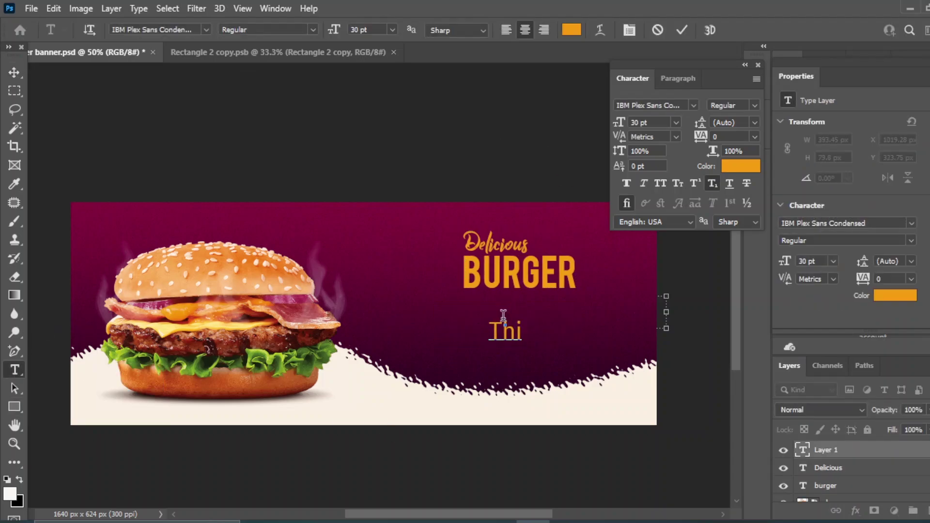
text(s Week )
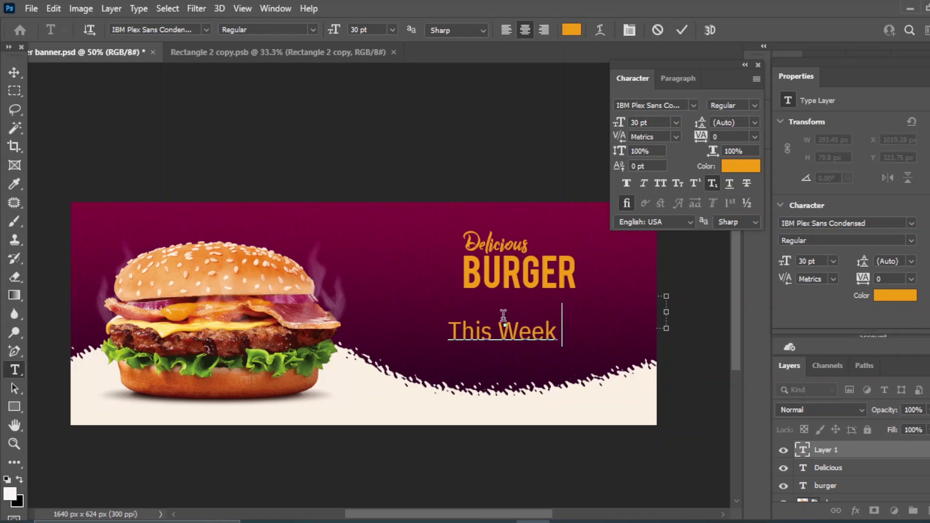
text(Only)
key(ctrl+Return)
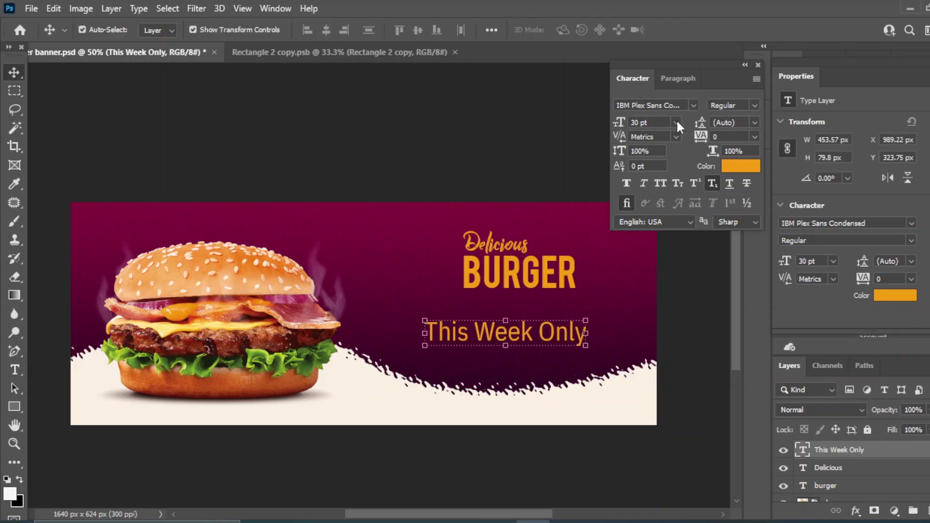
click(676, 122)
click(652, 220)
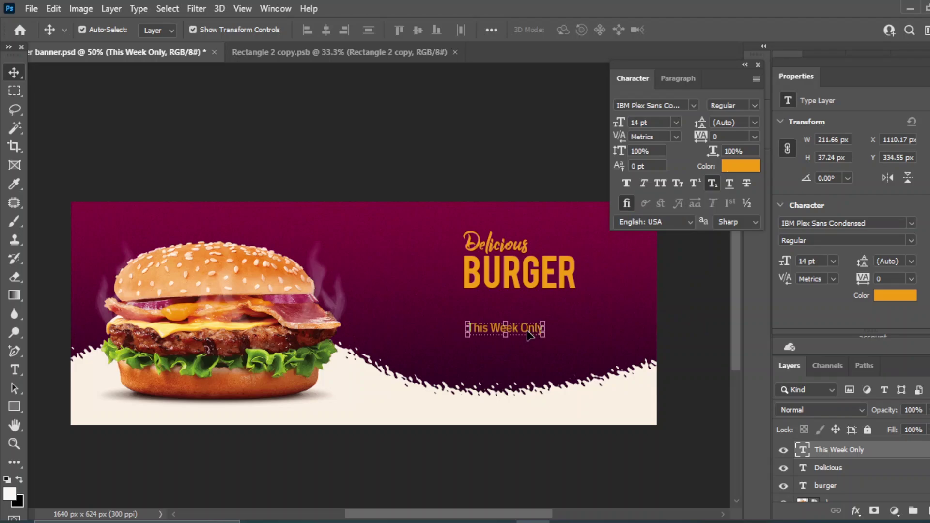
click(542, 336)
Enlarge BURGER to 38 pt and shift it slightly left and down.
click(516, 279)
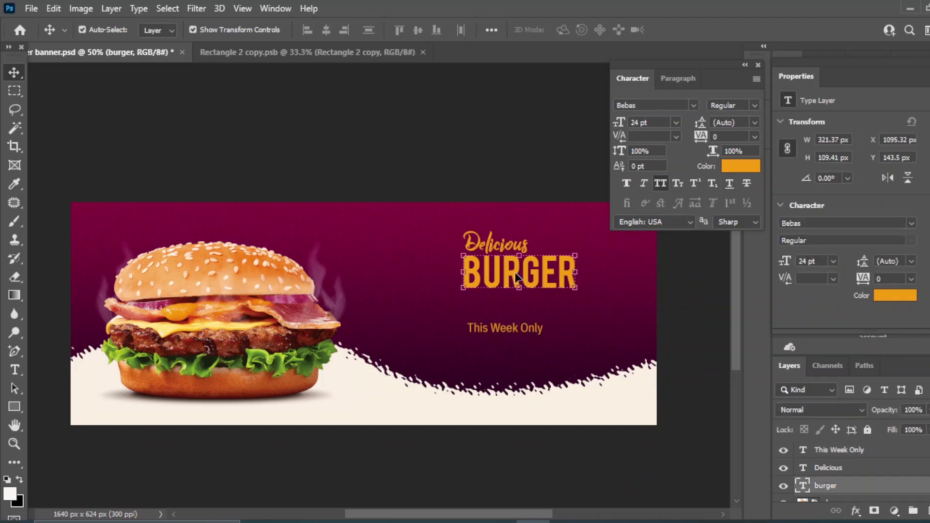
click(677, 122)
click(654, 272)
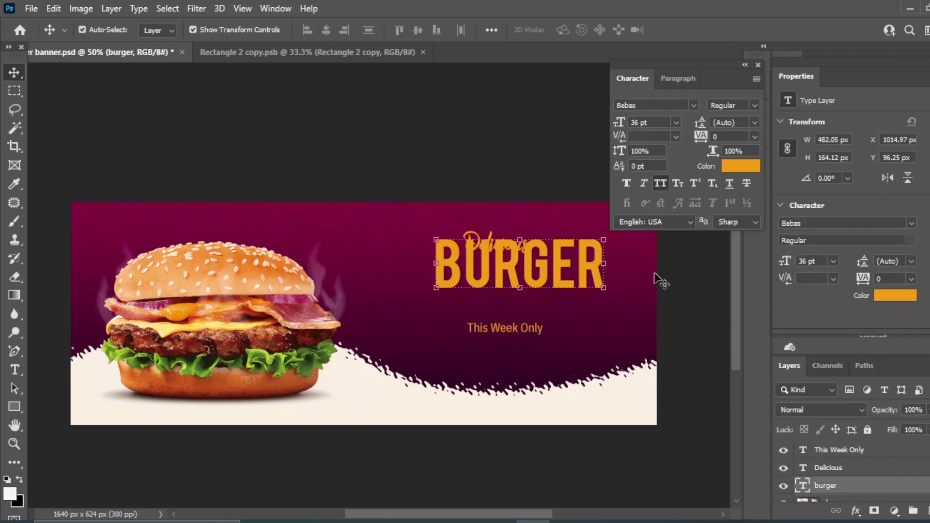
drag(531, 264, 524, 284)
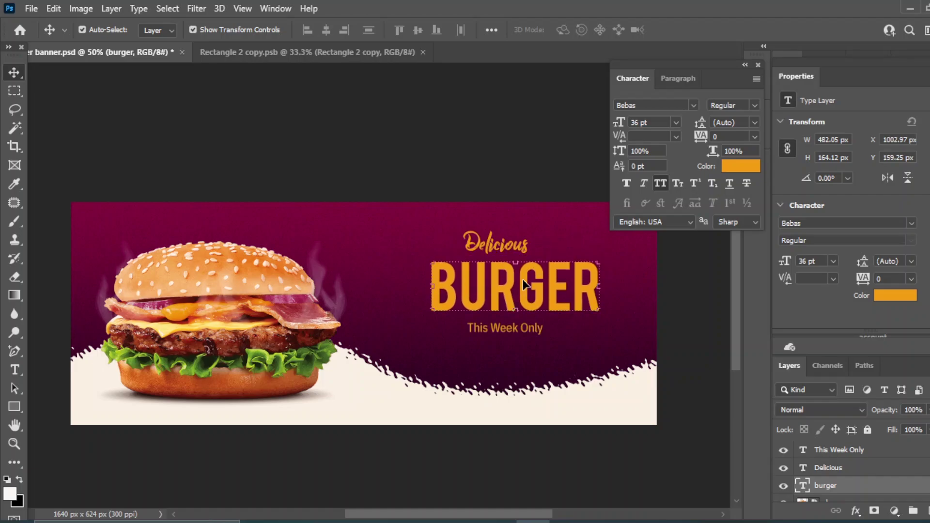
text(38)
key(Return)
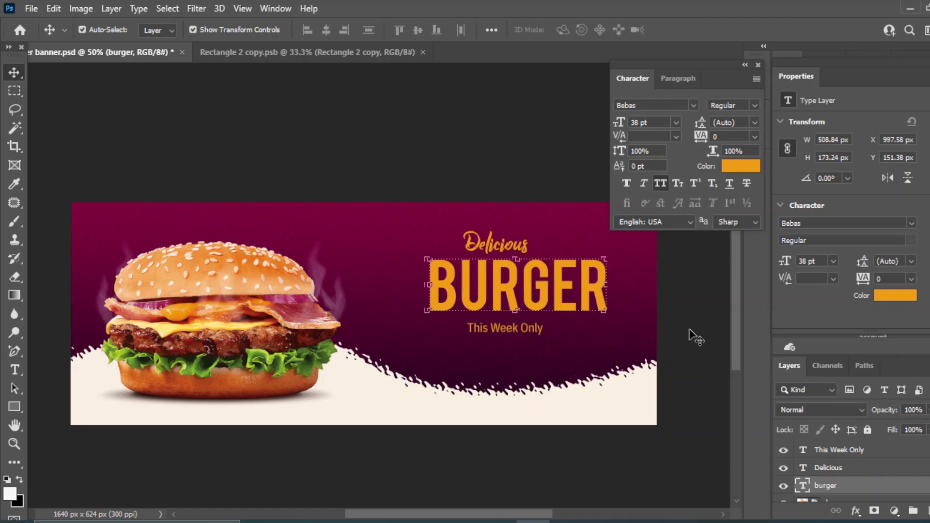
Set Delicious to 34 pt, left-align it with BURGER, and shift This Week Only right.
drag(487, 248, 452, 250)
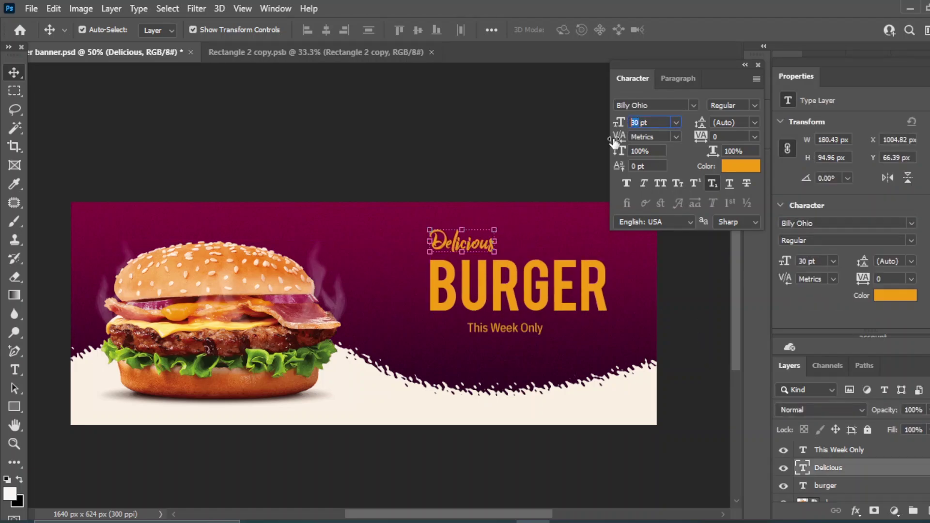
text(34)
key(Return)
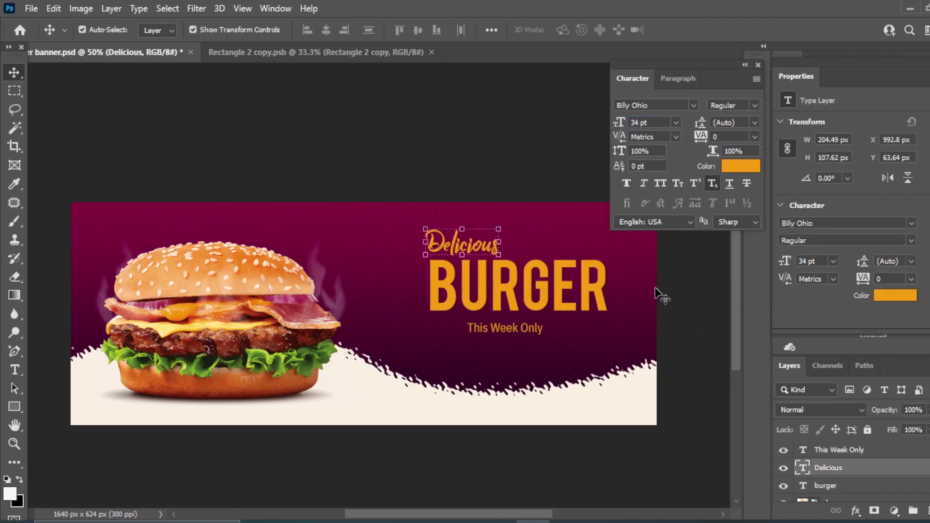
ctrl+click(825, 485)
click(307, 30)
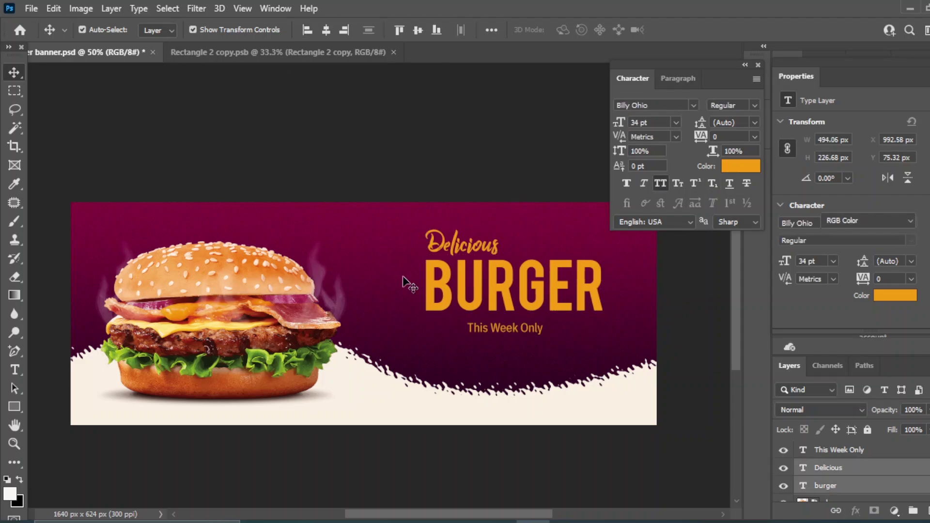
drag(504, 328, 513, 328)
click(676, 122)
Finish the 18 pt This Week Only text, then draw a 202 px orange circle beside the burger.
click(657, 240)
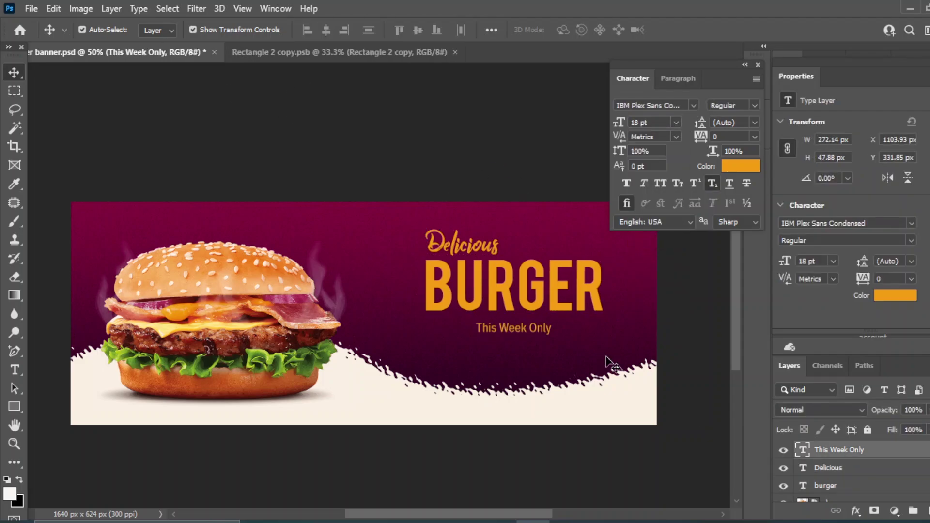
click(513, 135)
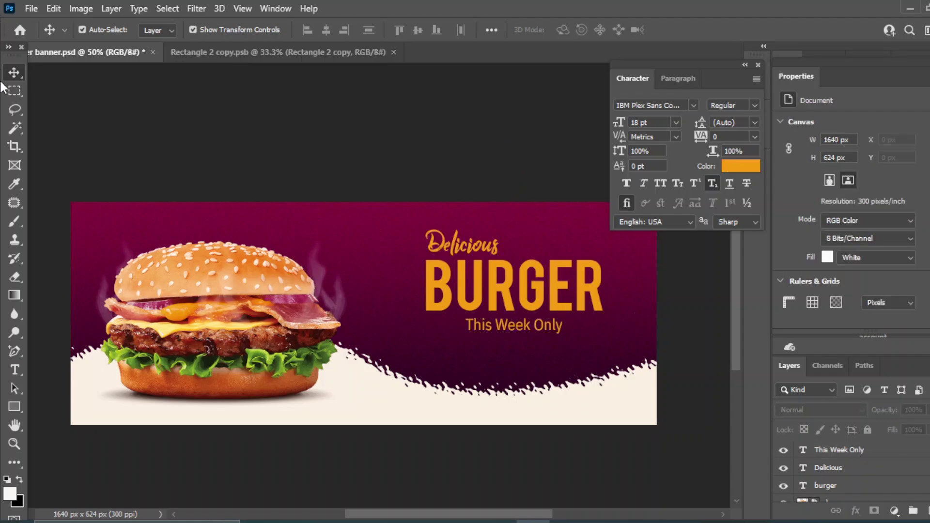
click(18, 406)
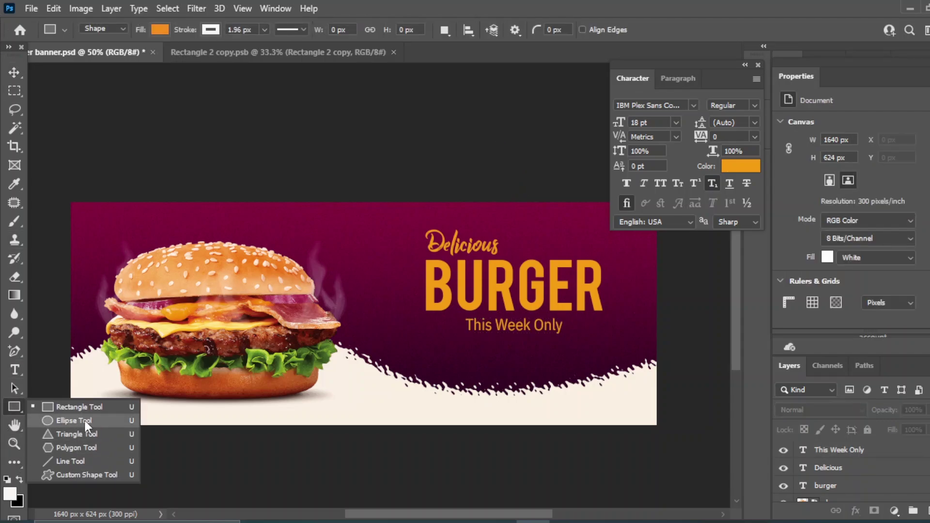
click(77, 420)
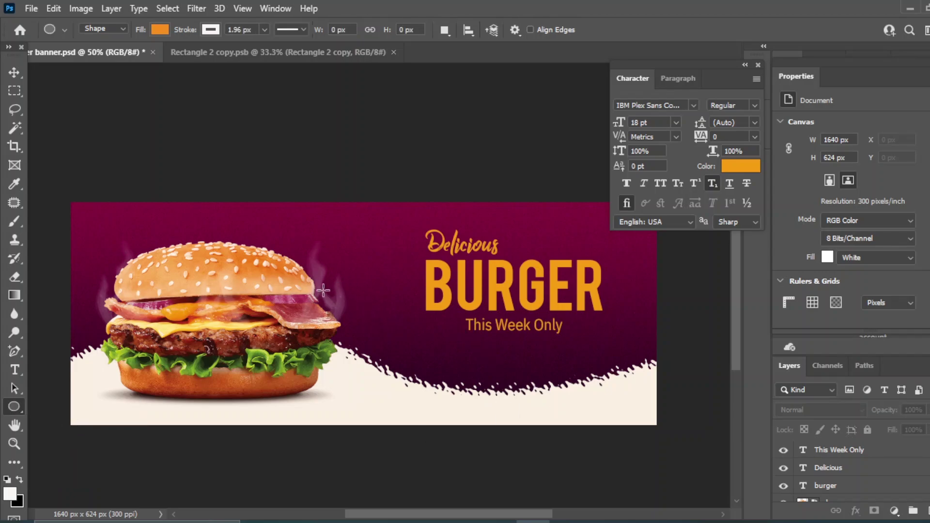
drag(323, 290, 395, 361)
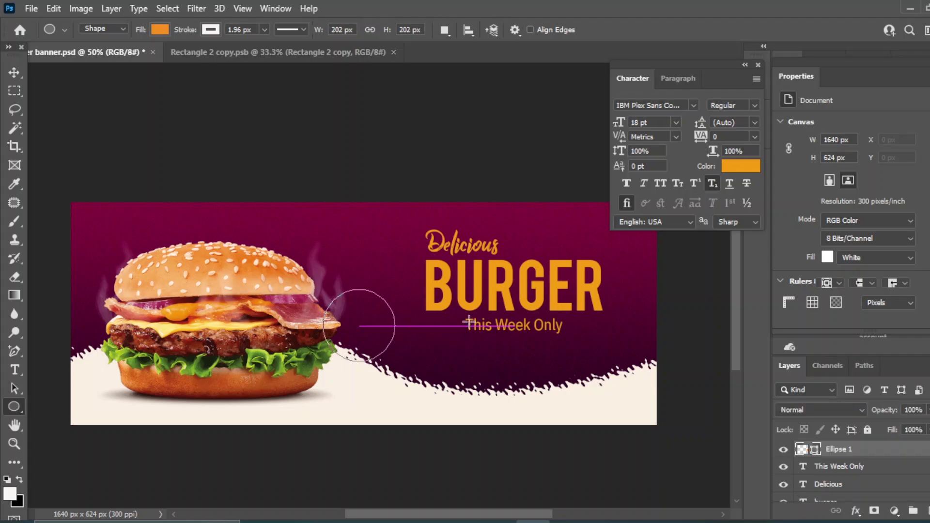
click(14, 73)
drag(360, 328, 361, 317)
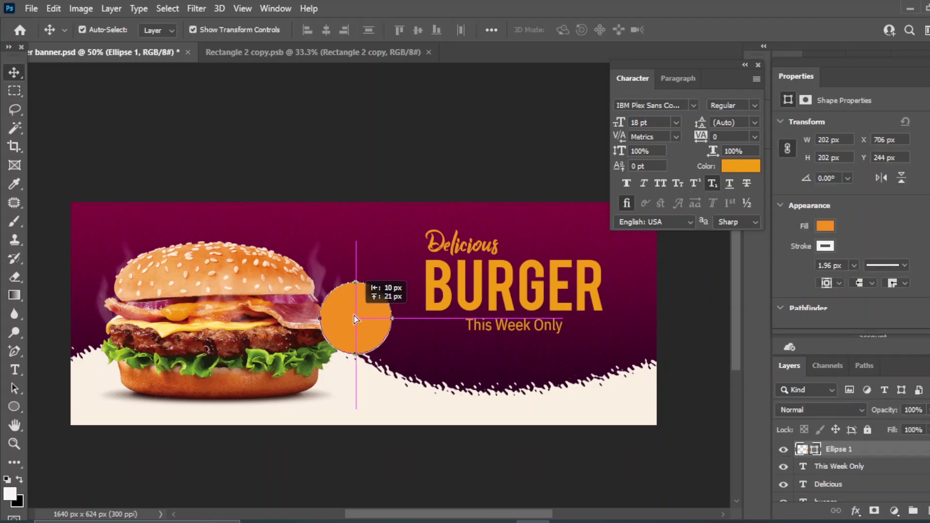
Enlarge the orange circle about 18%, then duplicate it and shrink the copy slightly.
key(ctrl+t)
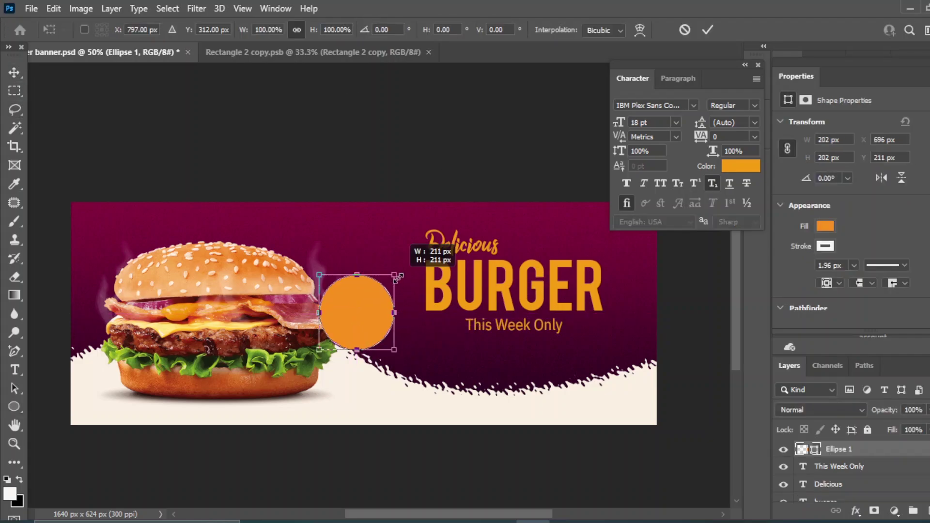
drag(399, 284, 412, 273)
key(Return)
key(ctrl+j)
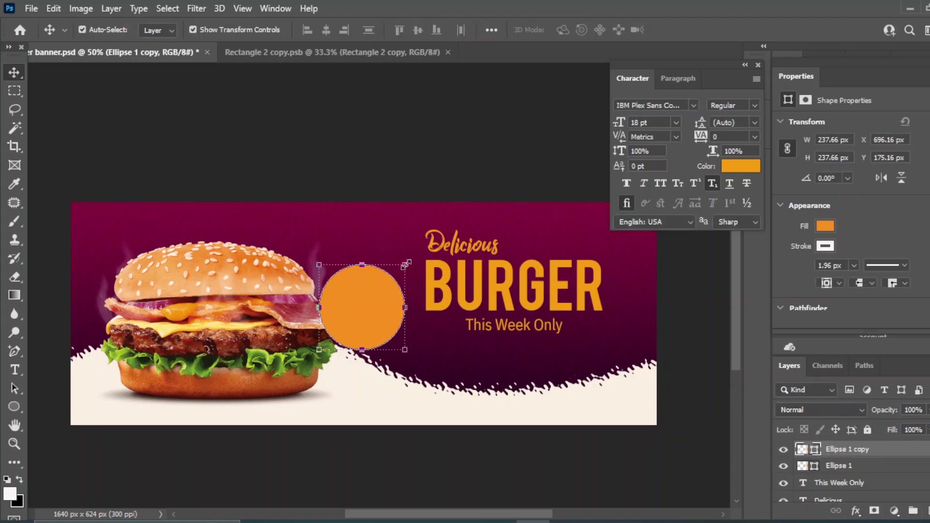
drag(405, 262, 397, 273)
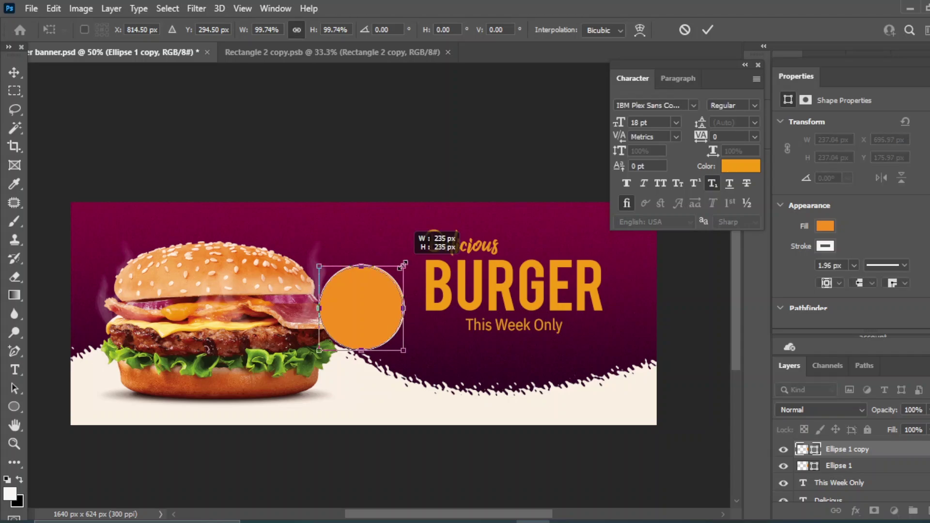
Centre the two circles on each other horizontally and vertically.
shift+click(855, 466)
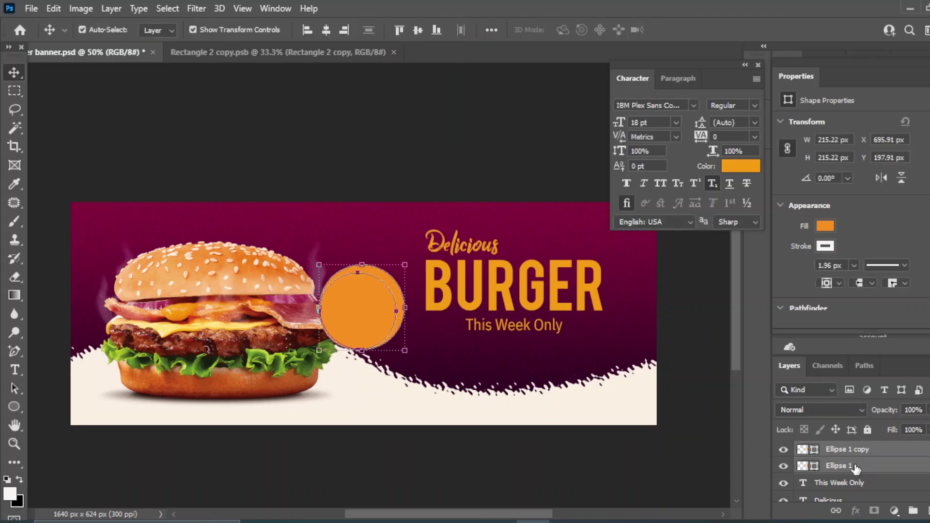
click(326, 30)
click(418, 30)
click(428, 141)
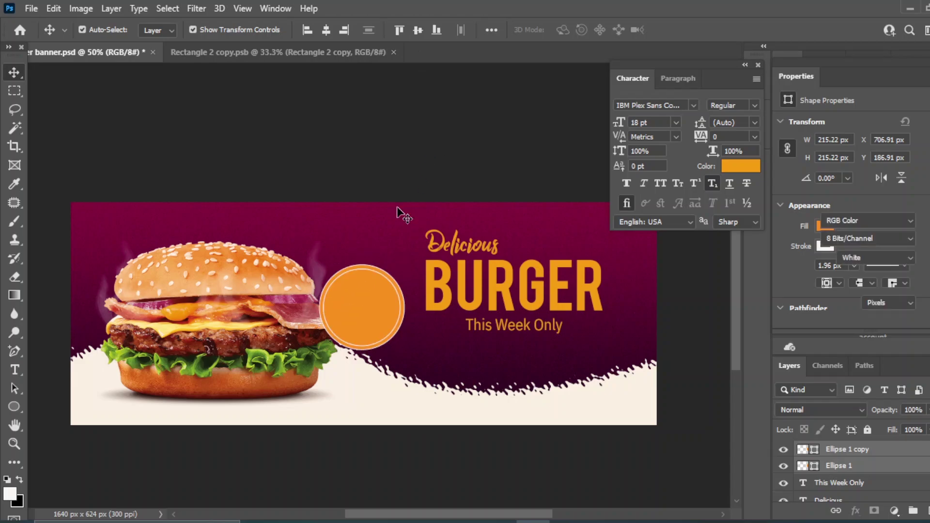
click(348, 297)
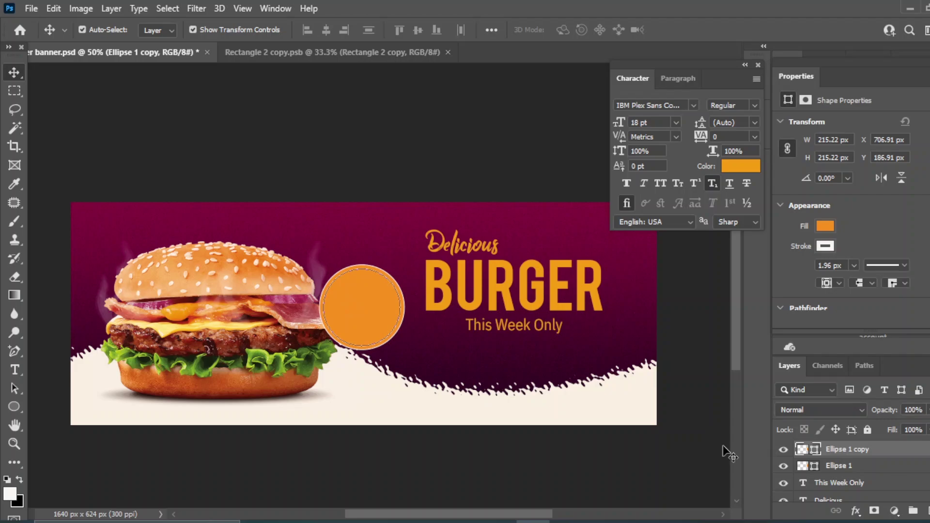
Try a near-white fill on the copy circle, then undo it.
double_click(802, 455)
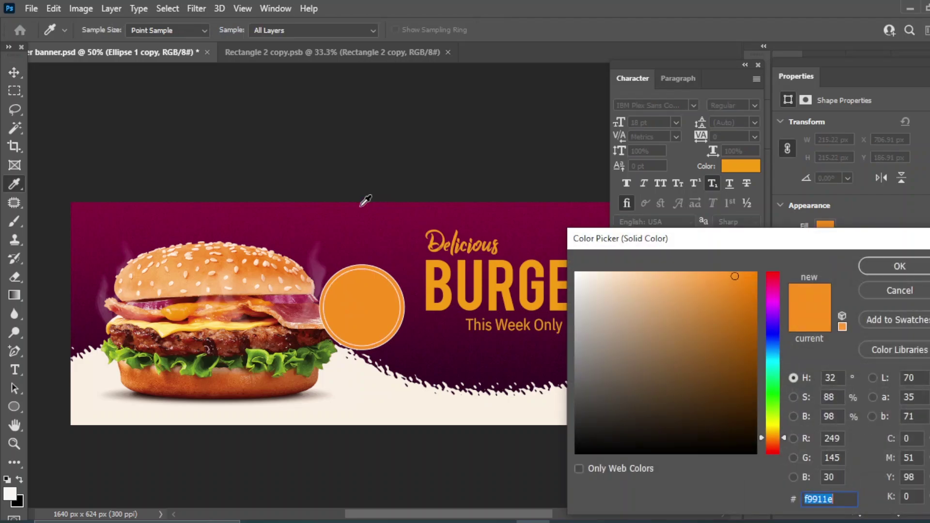
click(435, 352)
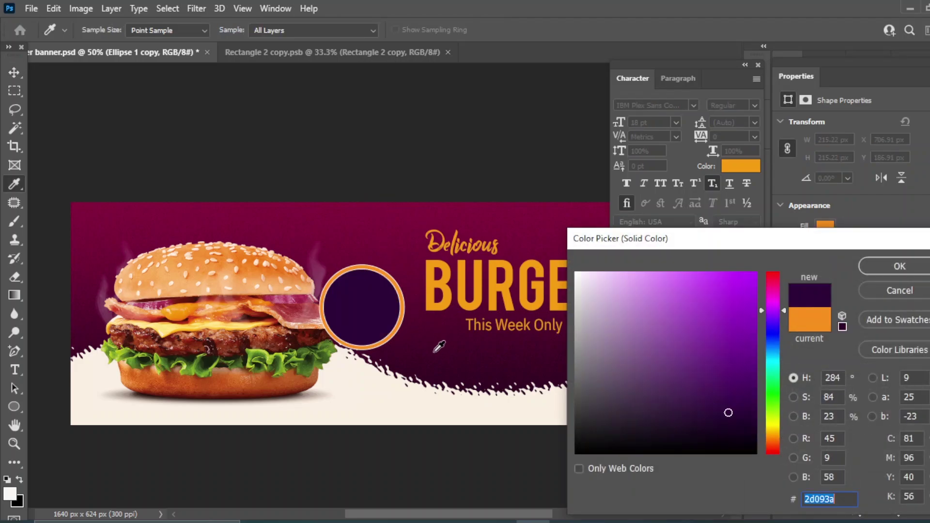
click(412, 240)
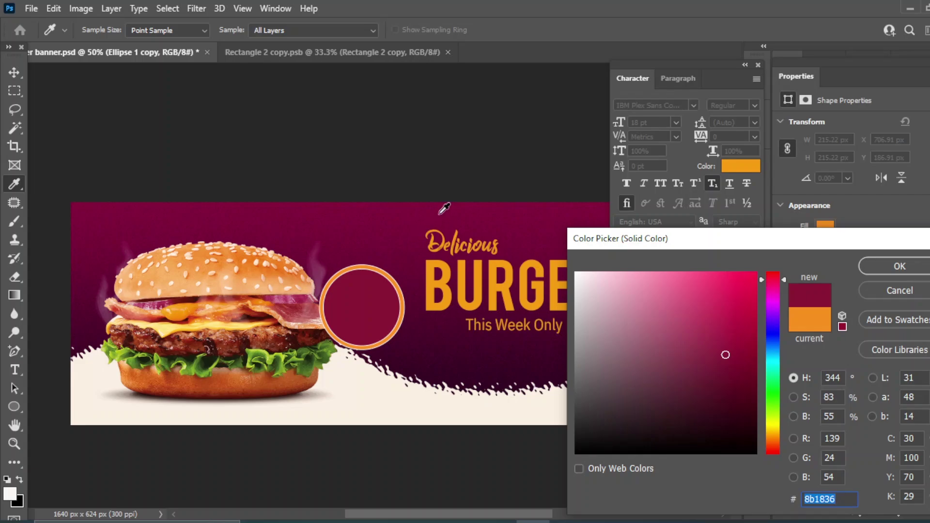
click(580, 274)
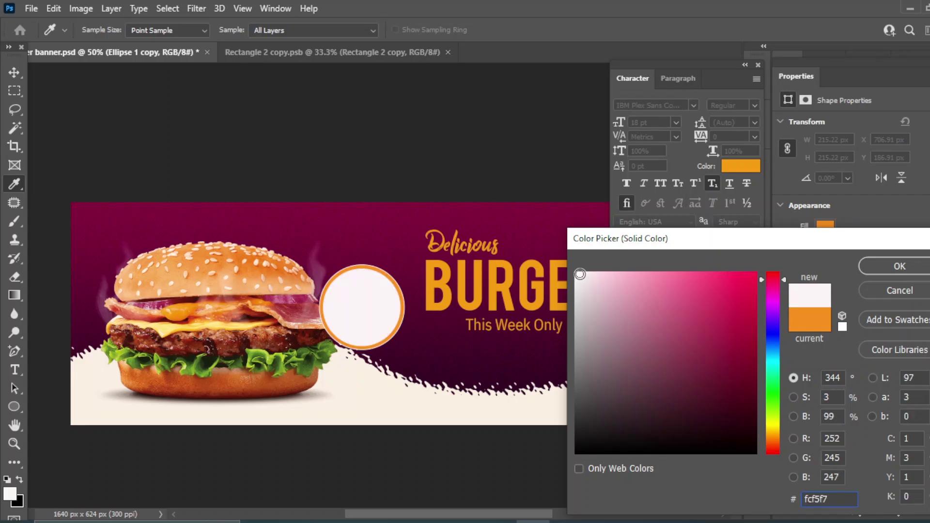
click(893, 268)
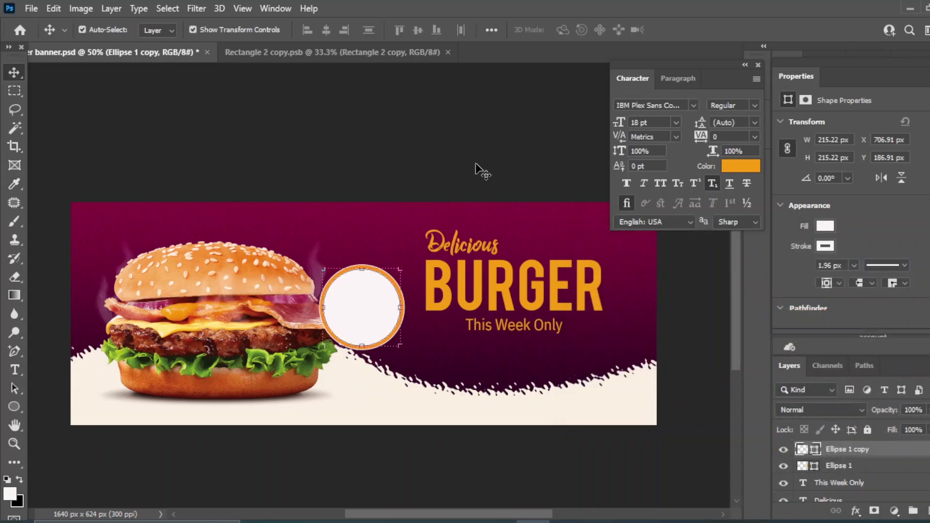
key(ctrl+z)
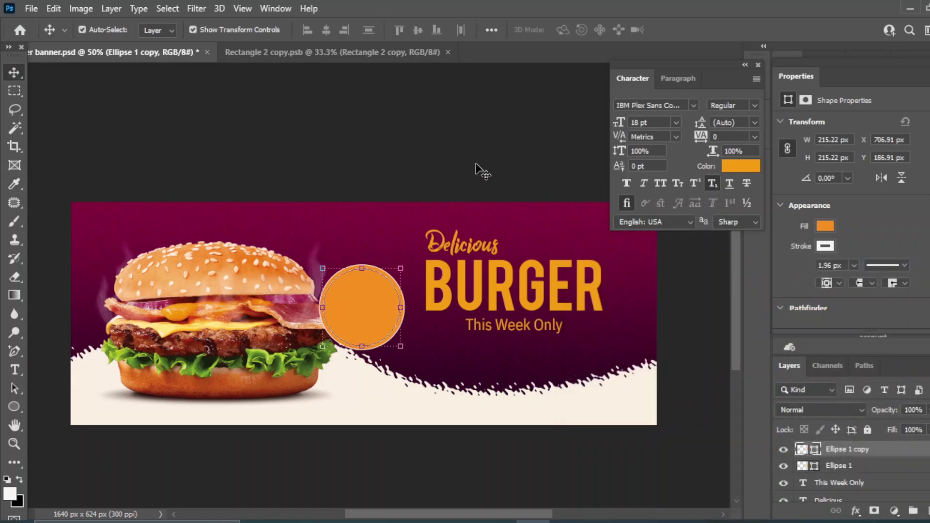
Give the larger Ellipse 1 circle an off-white #faf7f3 fill.
click(478, 169)
click(801, 467)
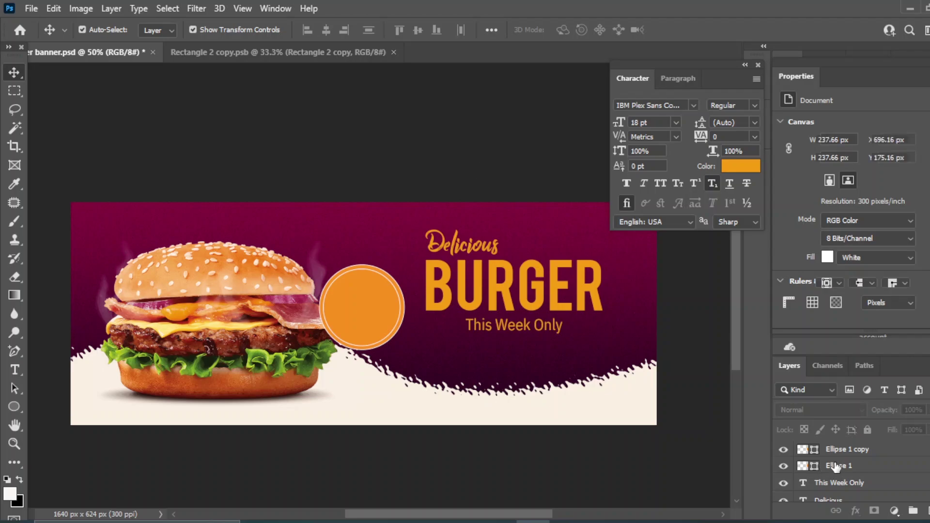
double_click(801, 467)
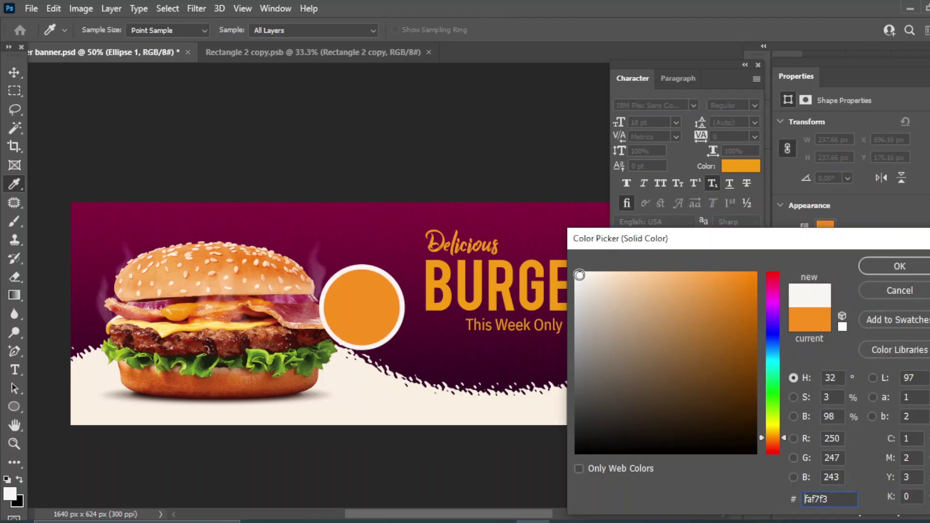
click(876, 267)
click(359, 310)
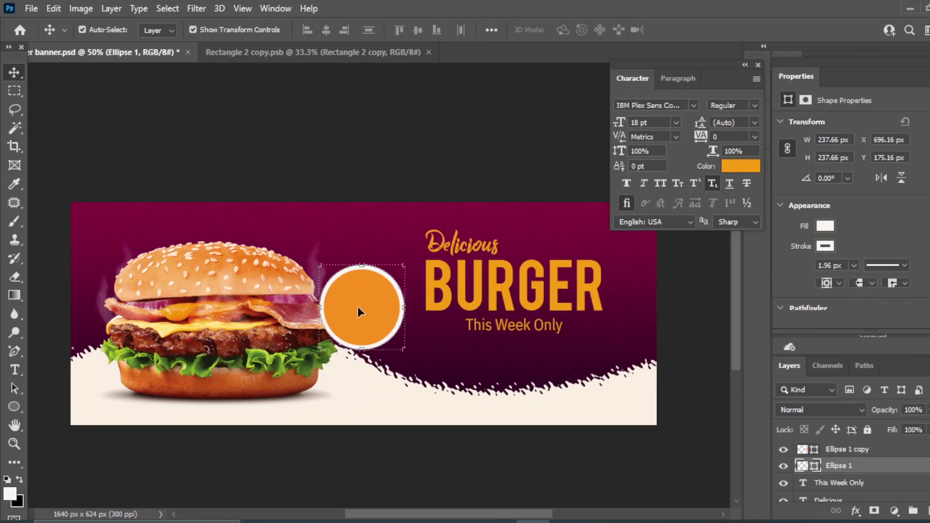
Remove the inner circle's fill and give it a maroon stroke.
click(826, 226)
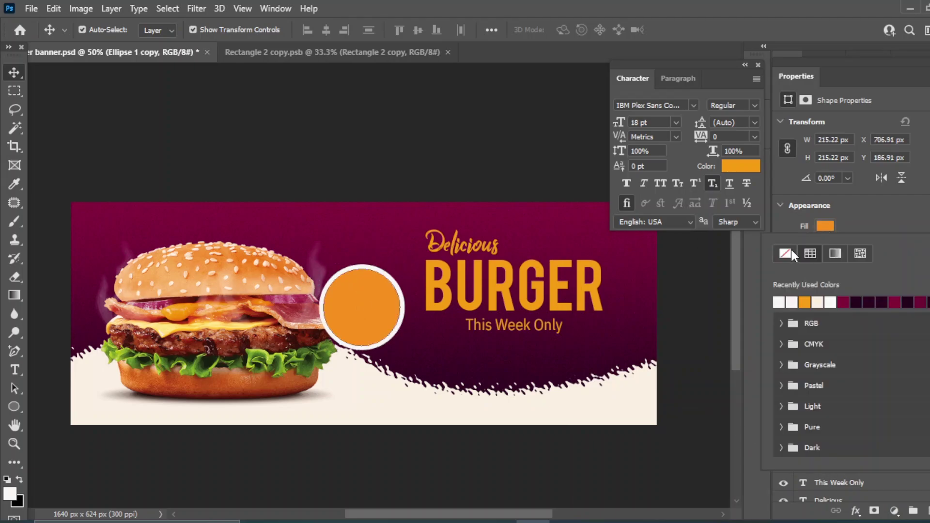
click(785, 253)
scroll(853, 224, down, 1)
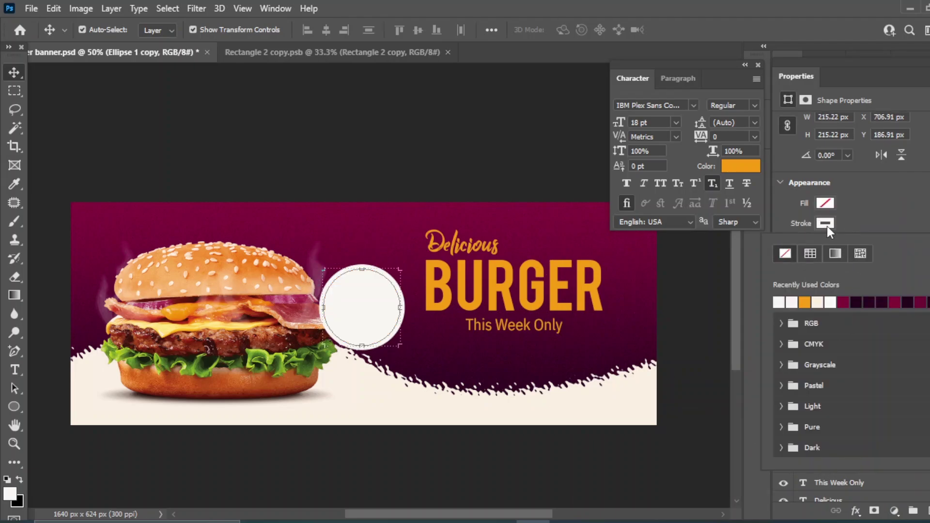
click(829, 225)
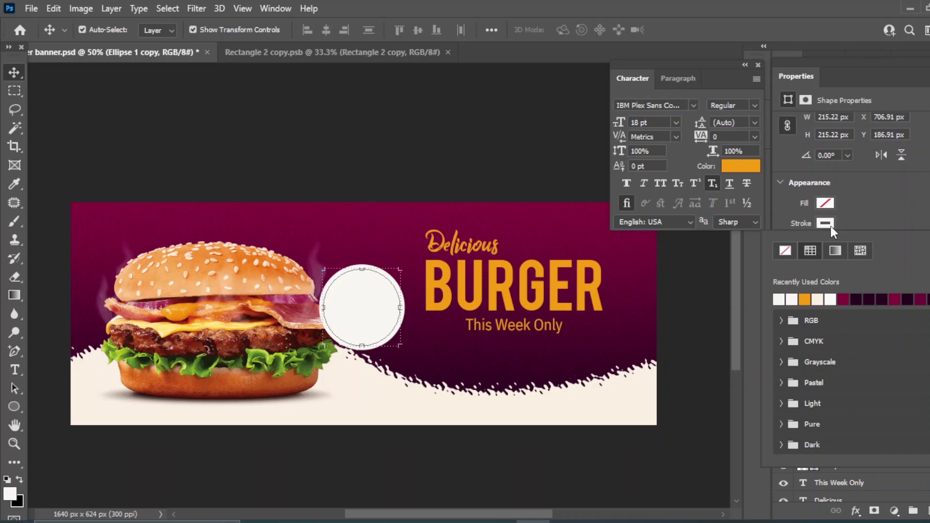
click(848, 300)
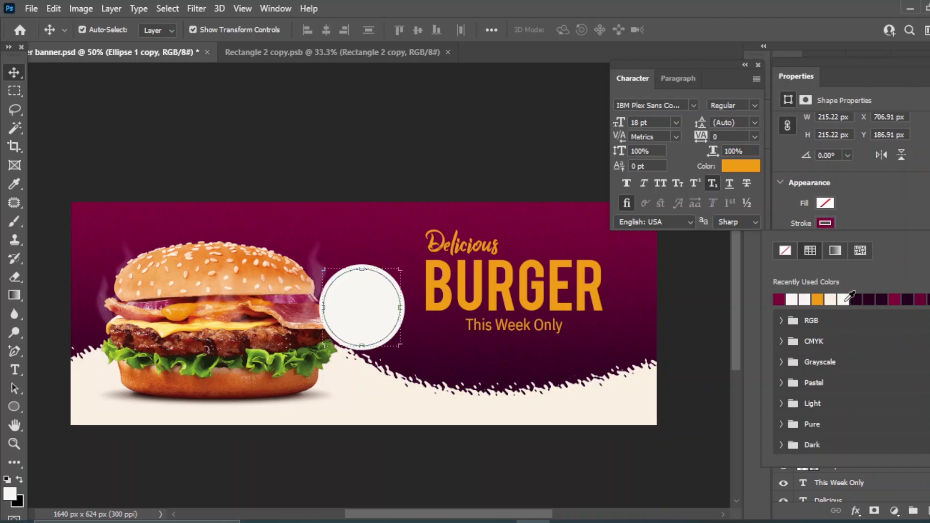
click(13, 74)
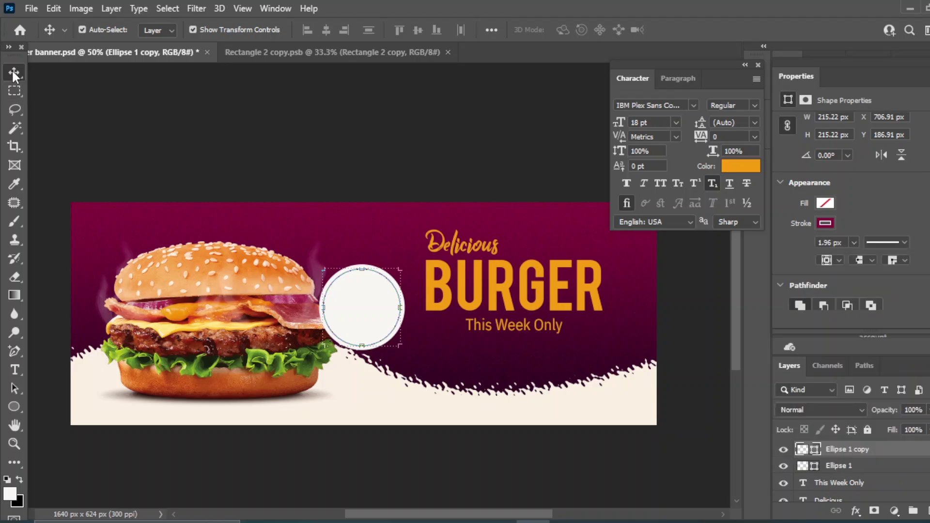
Make the inner ring's stroke dotted and thicken it to about 7.41 px.
click(905, 241)
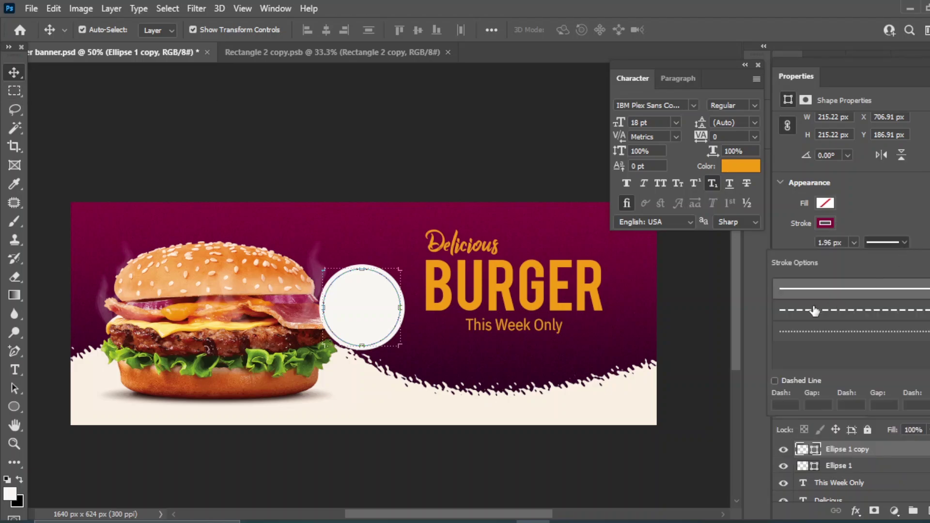
click(817, 333)
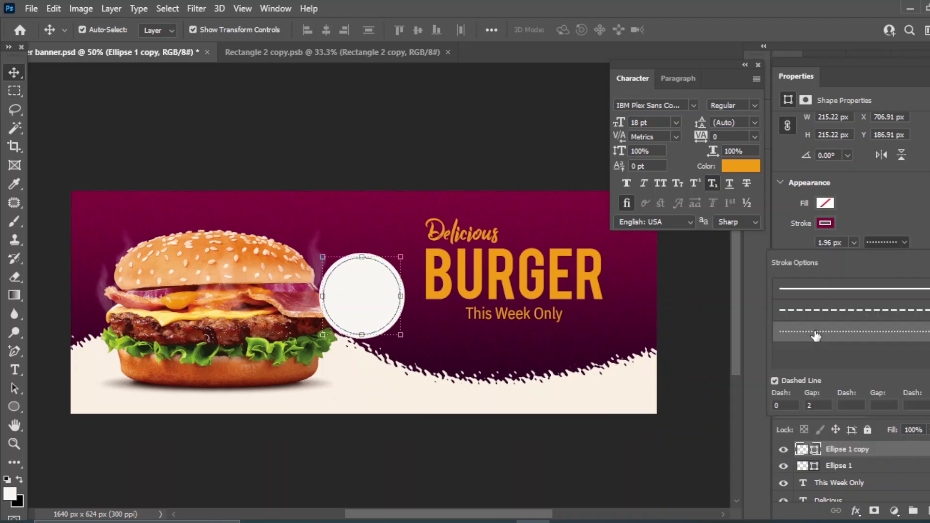
click(850, 238)
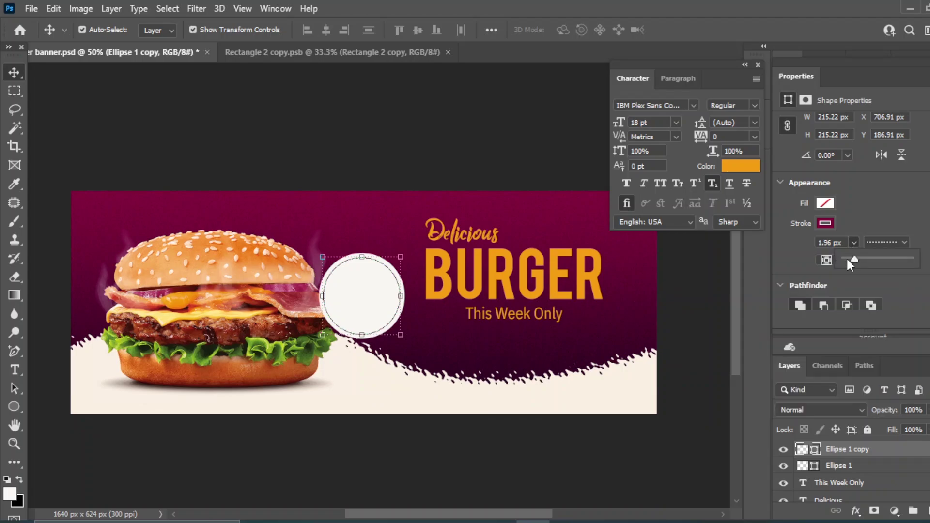
mouse_move(847, 257)
mouse_down()
mouse_move(865, 260)
mouse_move(857, 257)
mouse_up()
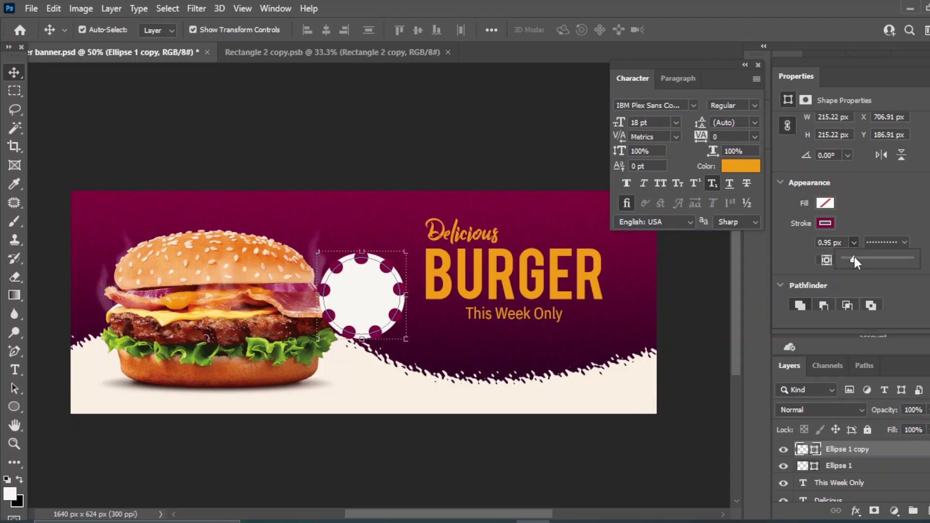
click(364, 156)
Give Ellipse 1 a dashed stroke and switch the inner ring to longer dashes.
click(352, 269)
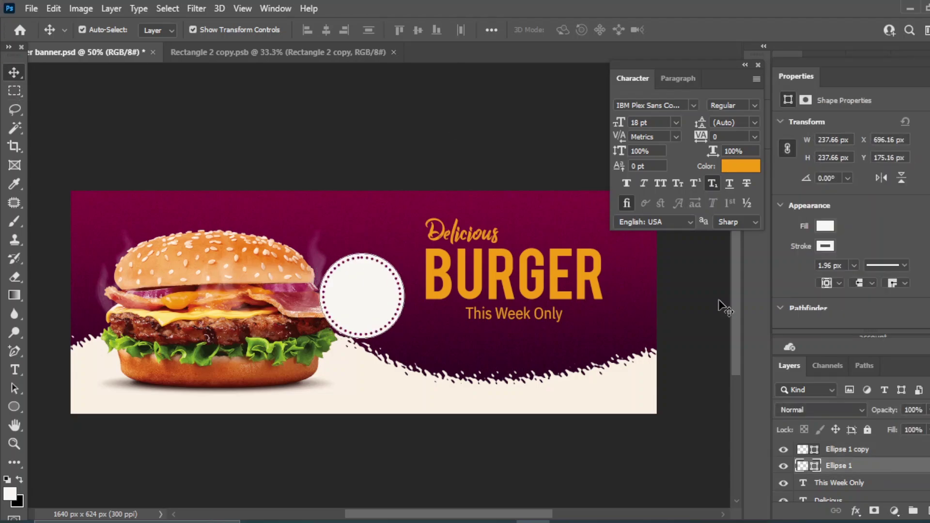
click(904, 266)
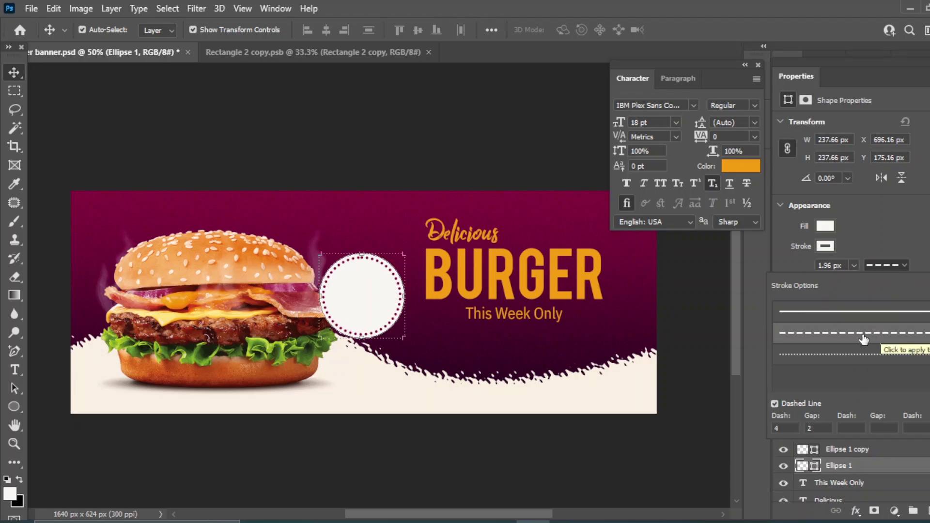
click(855, 456)
click(904, 266)
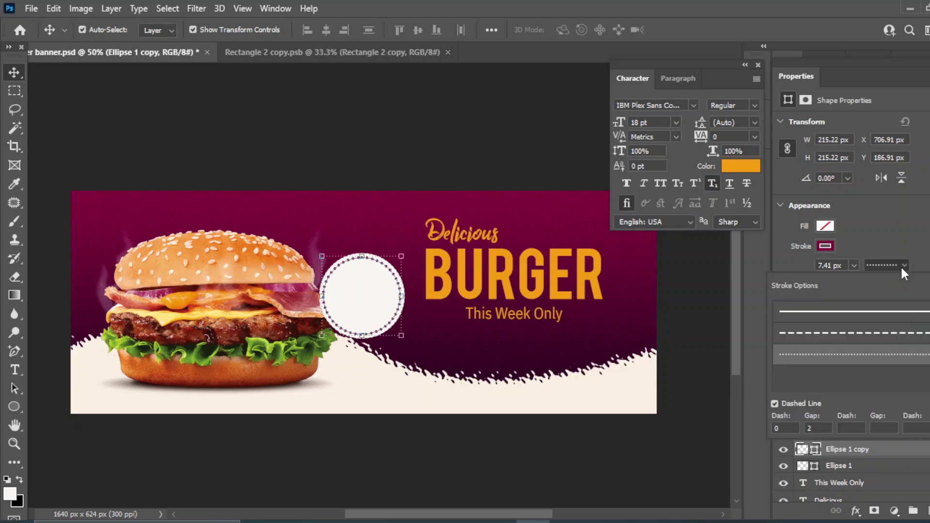
click(841, 339)
click(468, 167)
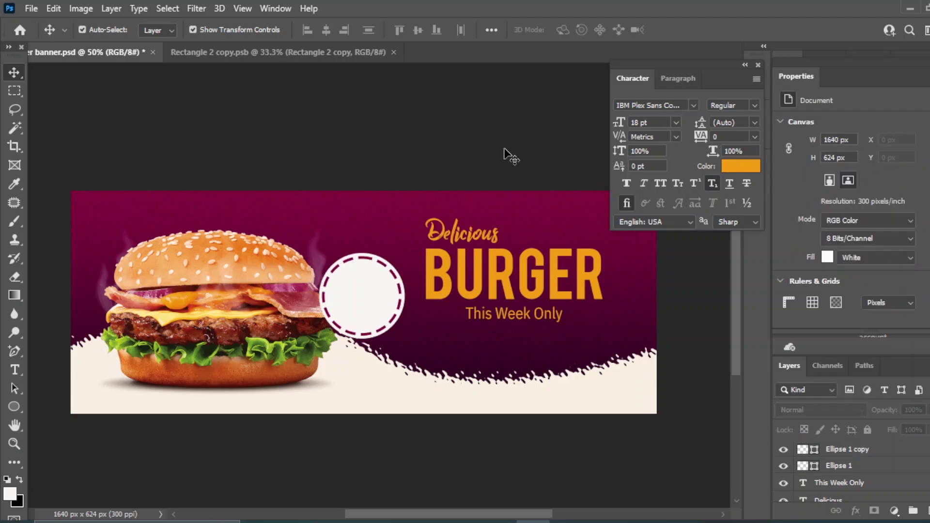
Type a 20% label inside the dashed circle.
click(14, 371)
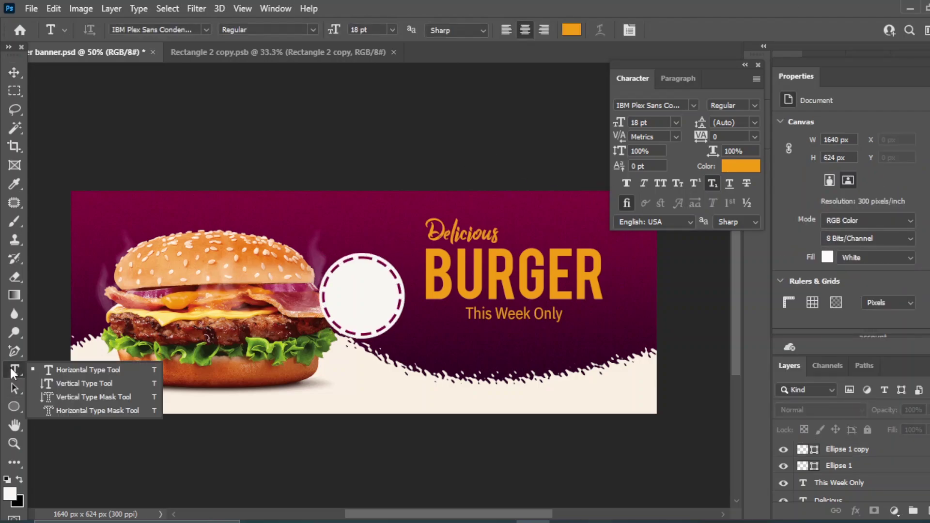
click(68, 371)
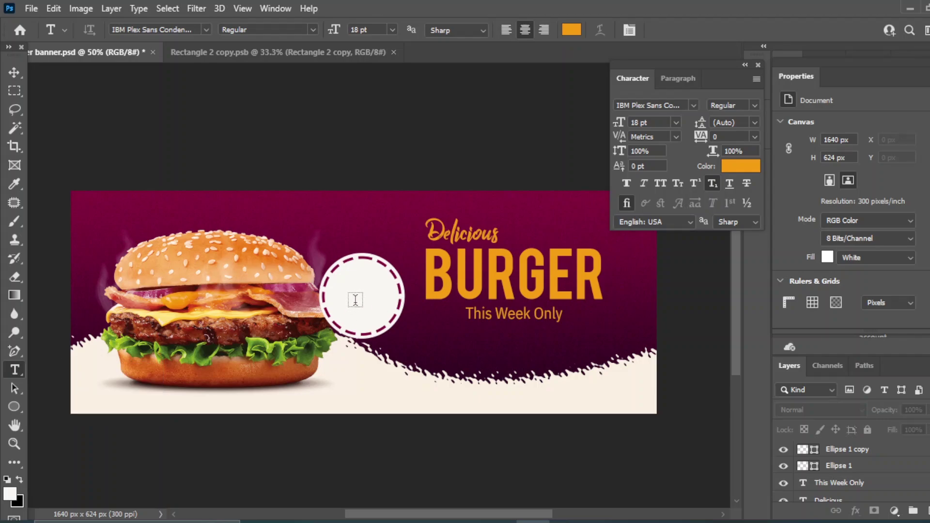
click(353, 298)
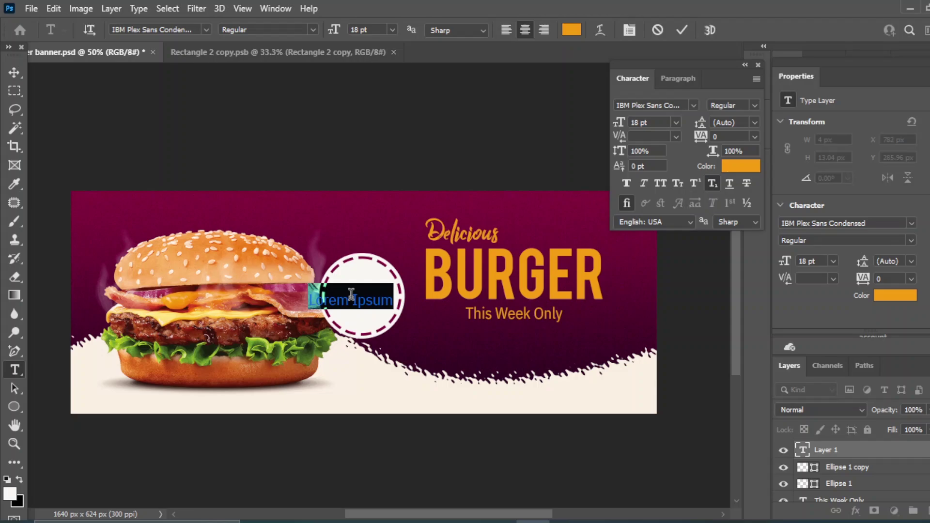
key(BackSpace)
text(20)
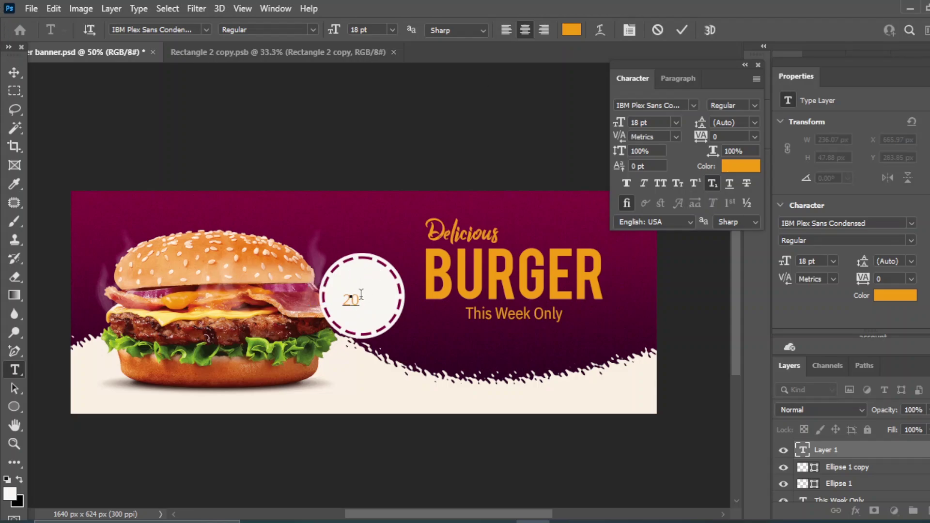
text(%)
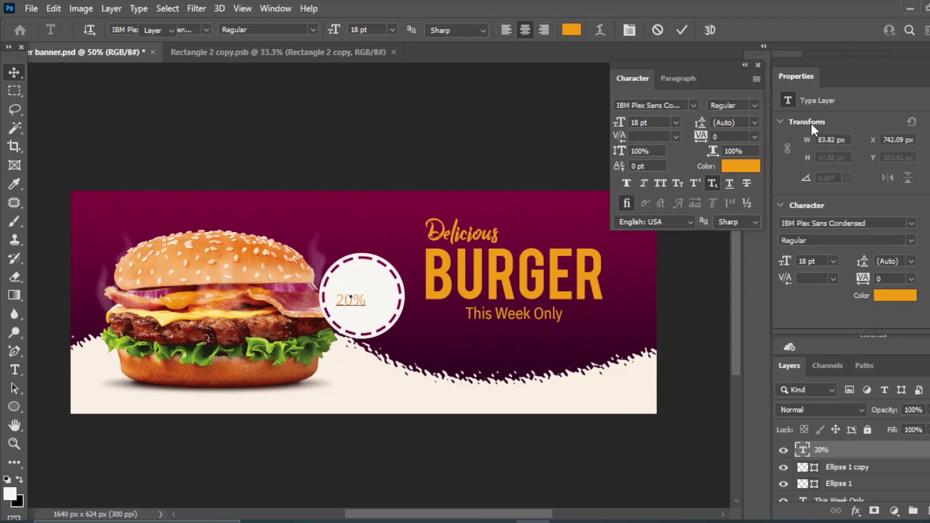
key(ctrl+Return)
Make 20% bold, 30 pt, dark magenta #6e0d3b, and move it higher in the circle.
click(754, 106)
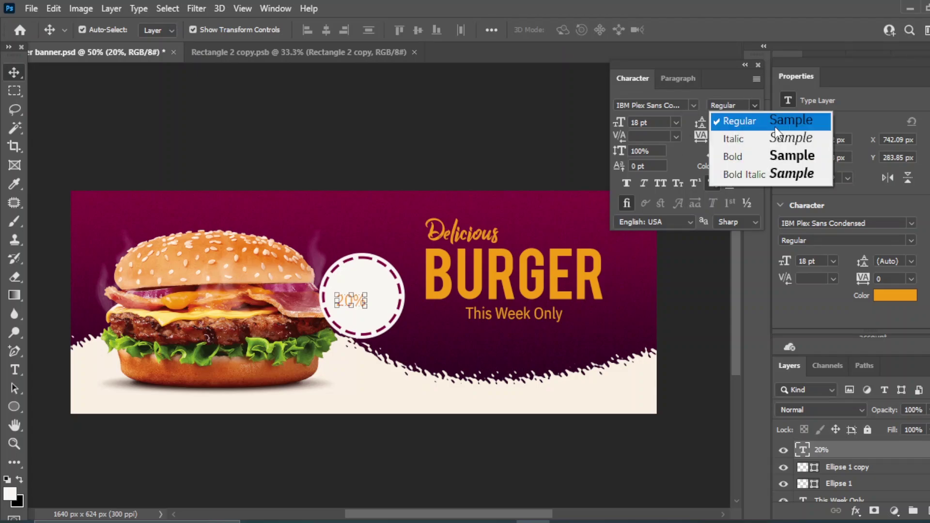
click(799, 159)
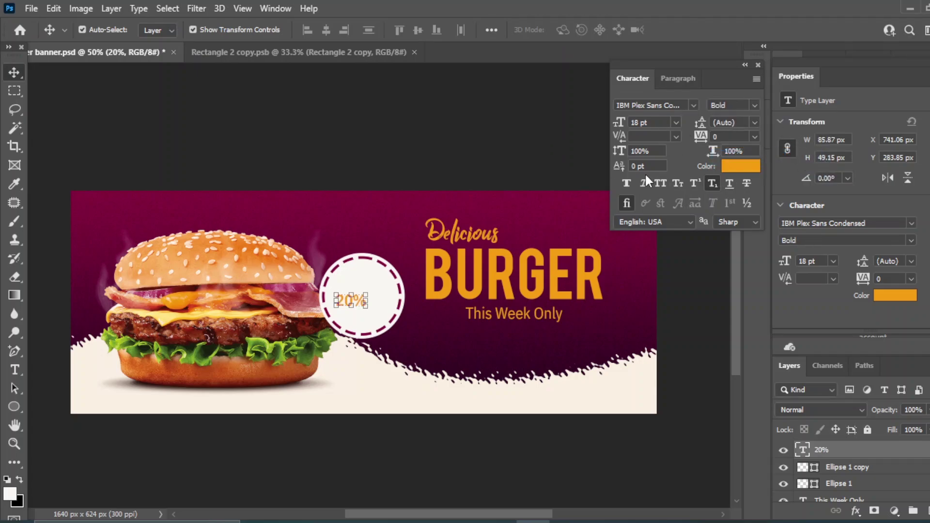
click(741, 166)
click(383, 226)
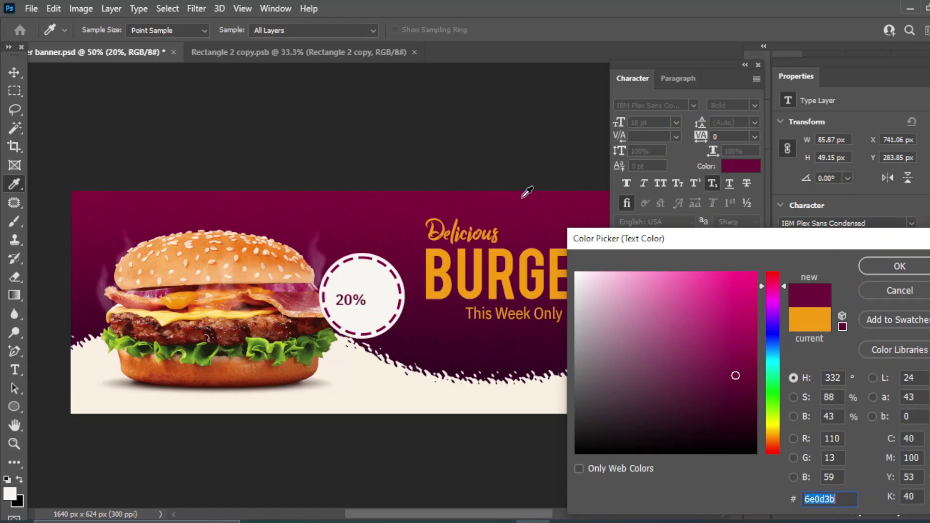
click(525, 231)
click(889, 268)
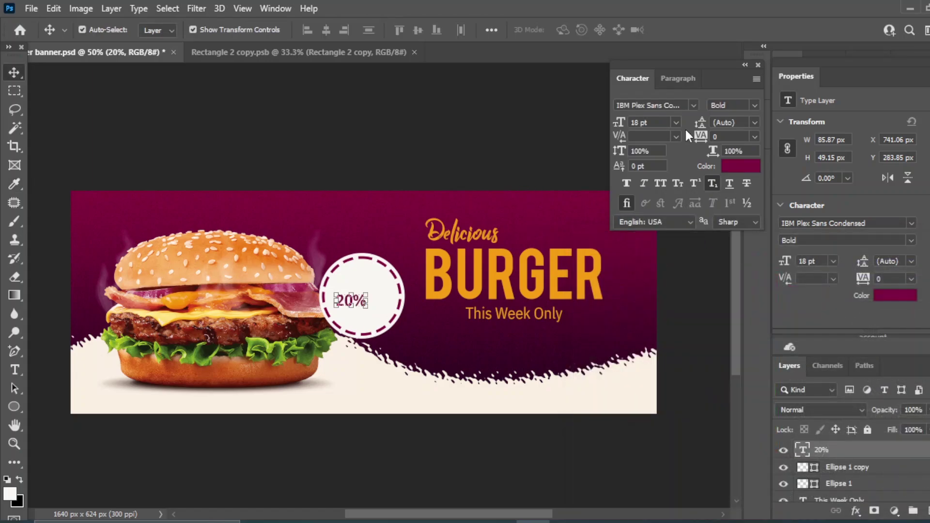
click(676, 123)
click(652, 262)
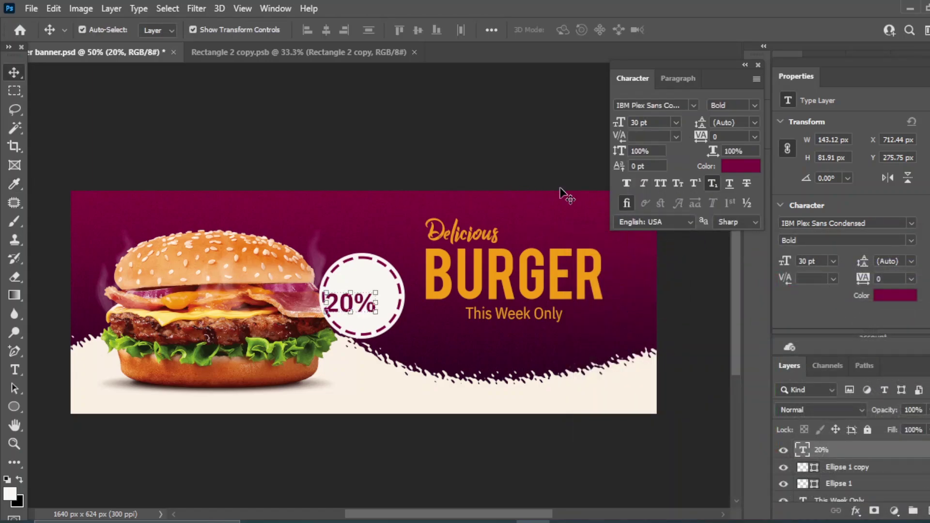
drag(346, 301, 356, 289)
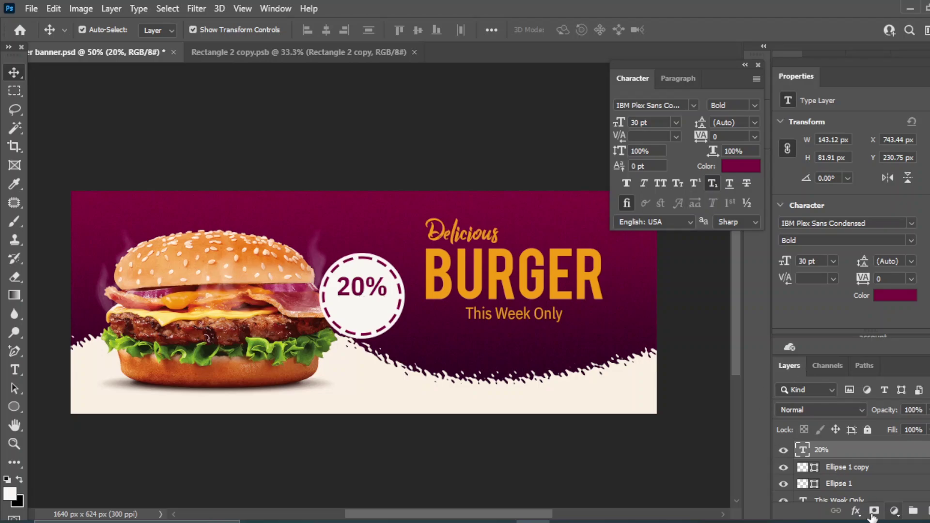
Add a 10 px orange #f59c11 Stroke effect to the 20% text, sampled from BURGER.
click(856, 512)
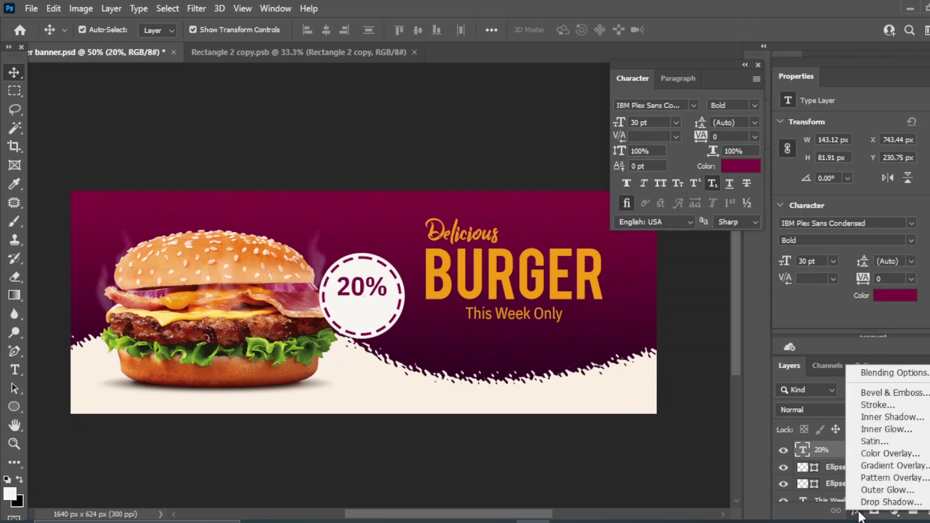
click(881, 373)
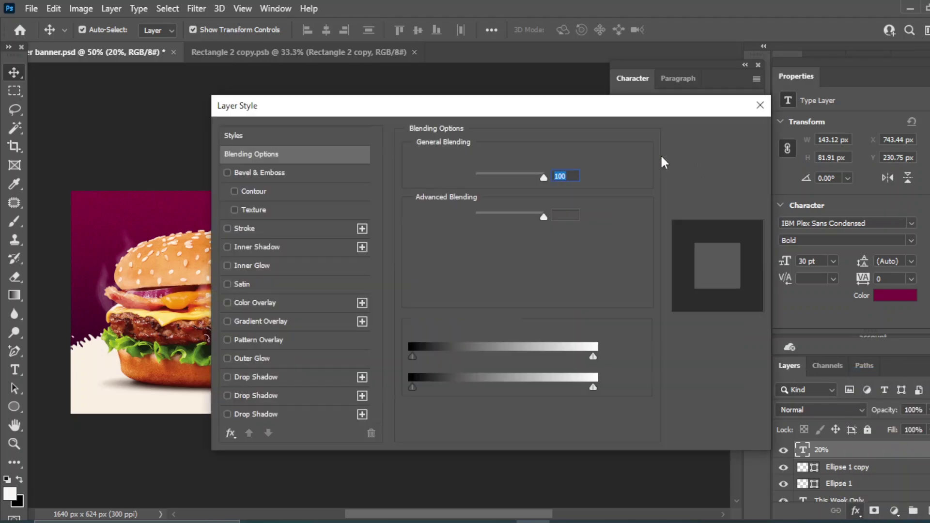
drag(373, 104, 659, 95)
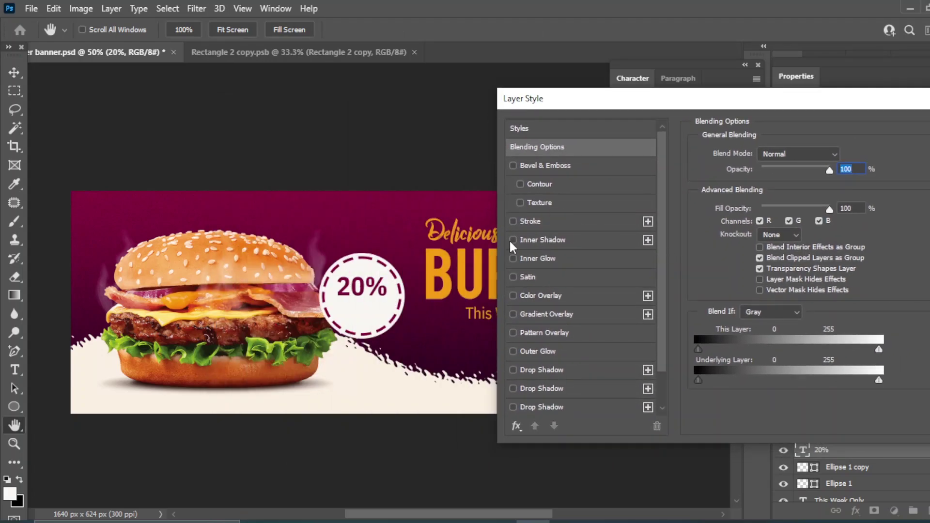
click(513, 222)
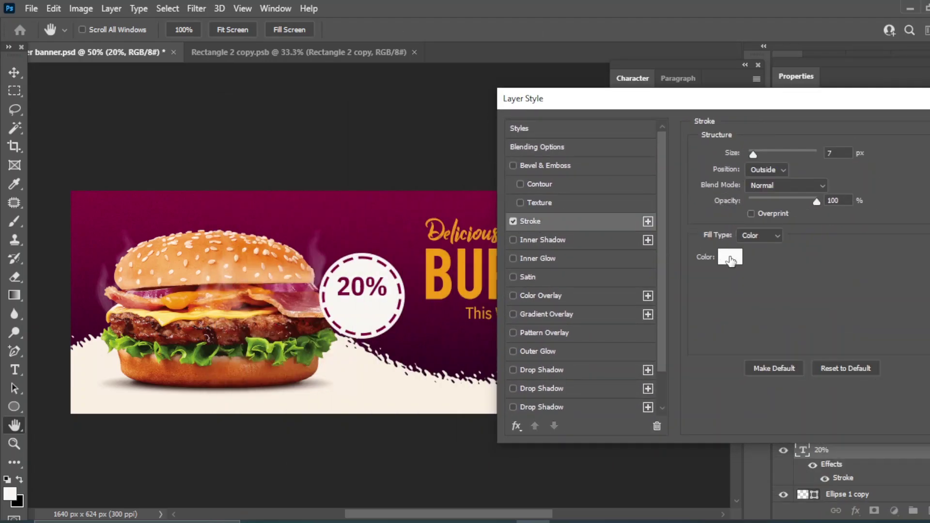
click(731, 258)
click(432, 252)
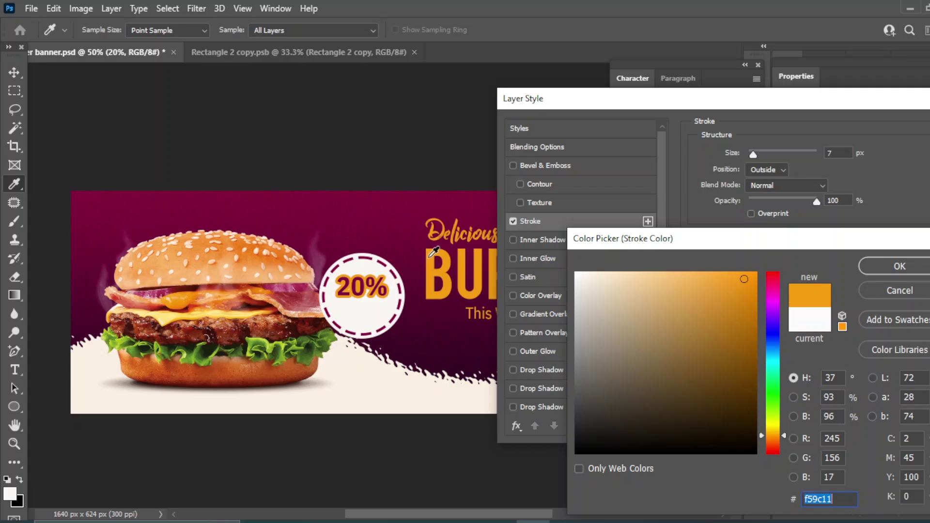
click(900, 267)
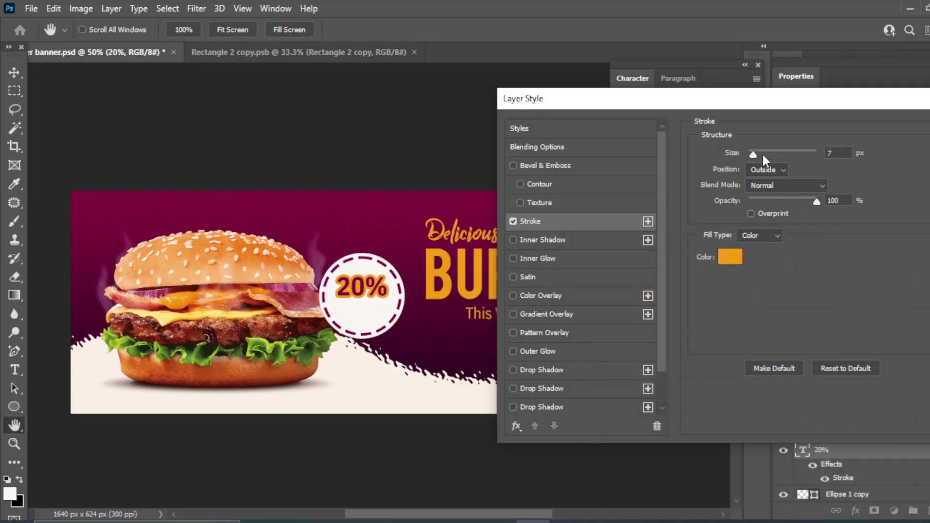
drag(753, 153, 757, 151)
mouse_move(613, 101)
mouse_down()
mouse_move(623, 103)
mouse_move(355, 119)
mouse_up()
click(737, 144)
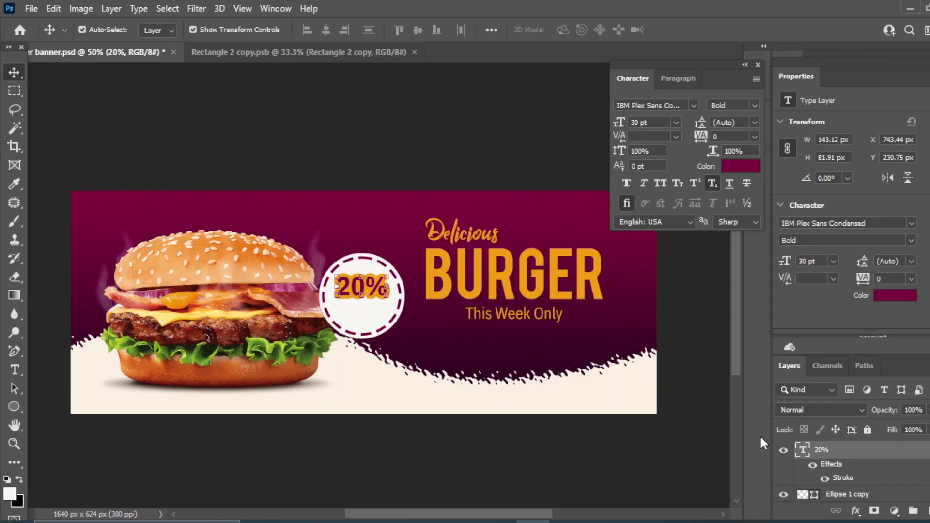
Add a 16 pt 'Discount' label and place it under 20% in the circle.
click(262, 172)
click(14, 370)
click(73, 372)
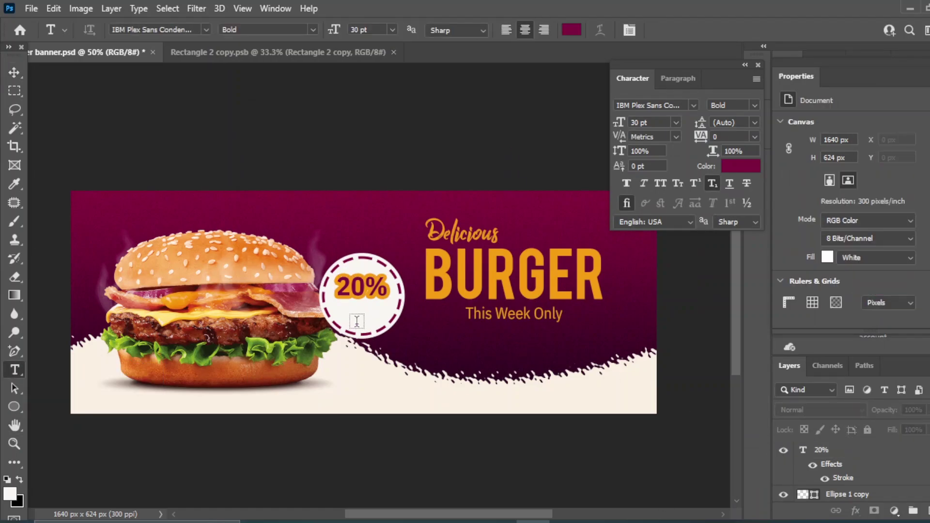
click(357, 322)
text(Di)
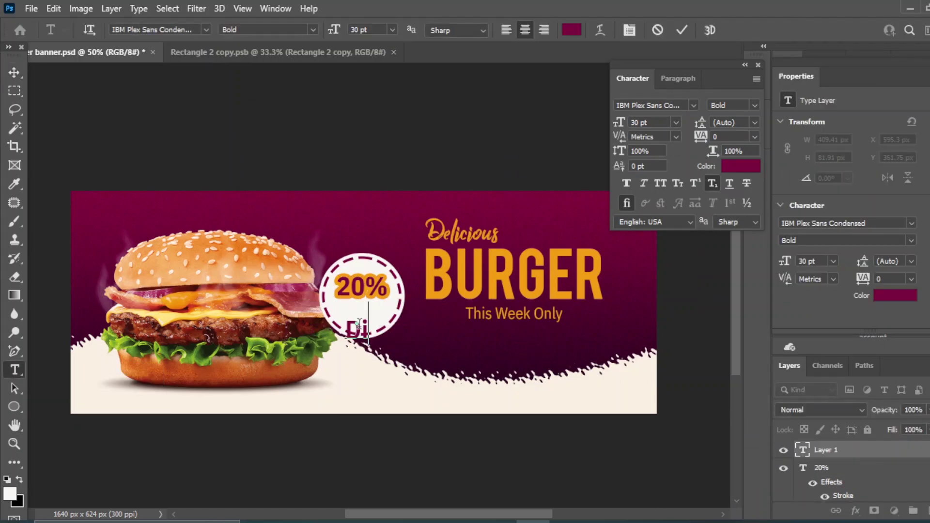
text(scount)
click(14, 72)
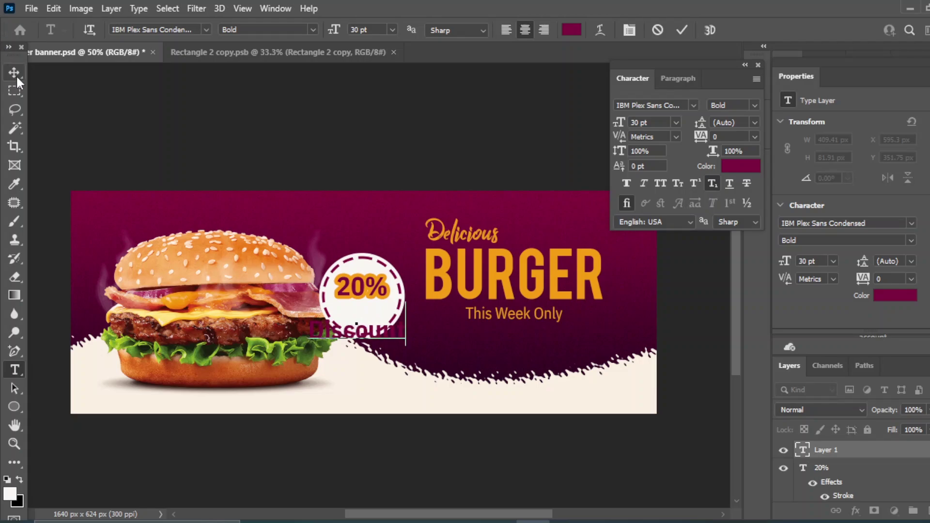
click(676, 122)
click(644, 229)
drag(364, 332, 357, 310)
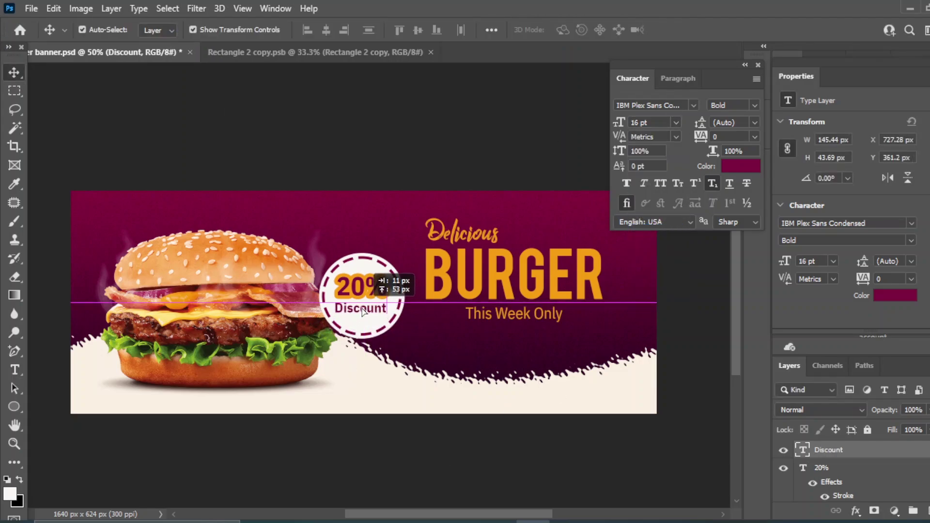
Centre 'Discount' horizontally with the 20% text and the dashed circle.
shift+click(839, 480)
click(326, 29)
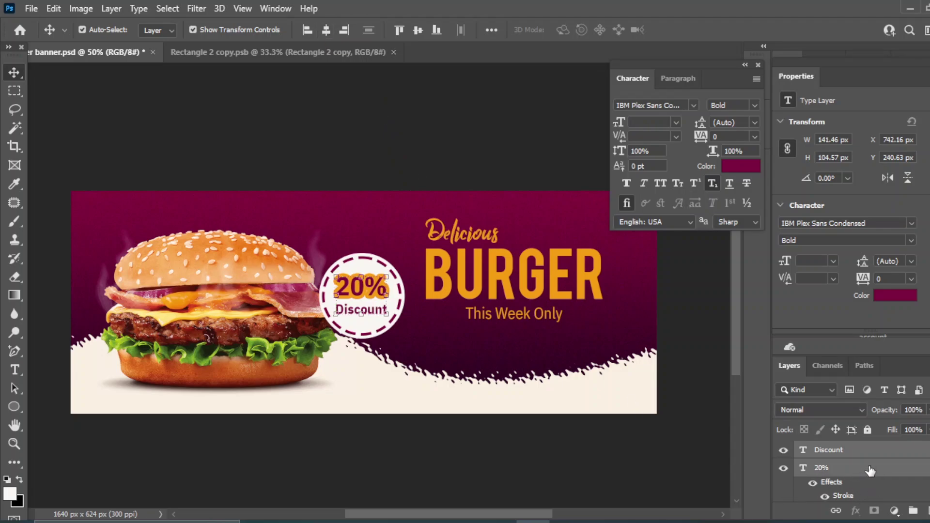
scroll(871, 471, down, 2)
click(834, 493)
scroll(833, 494, up, 2)
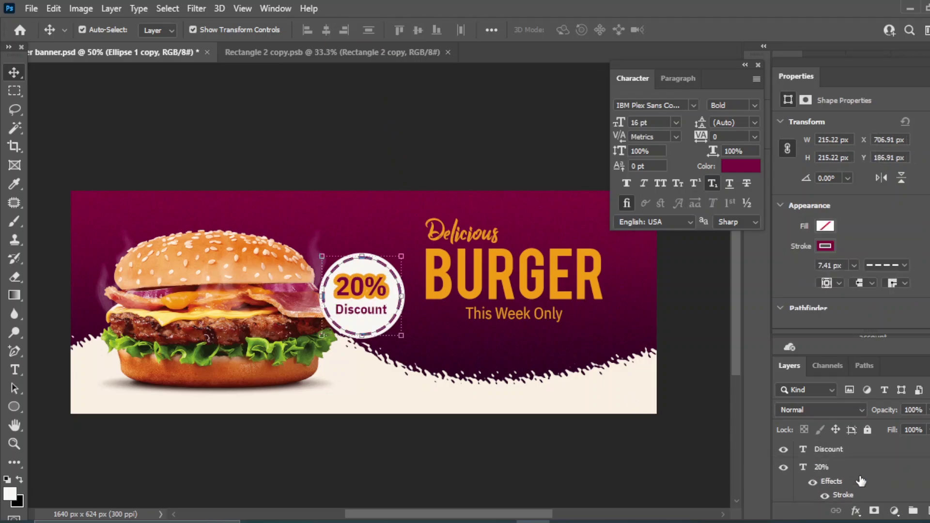
shift+click(835, 449)
click(328, 31)
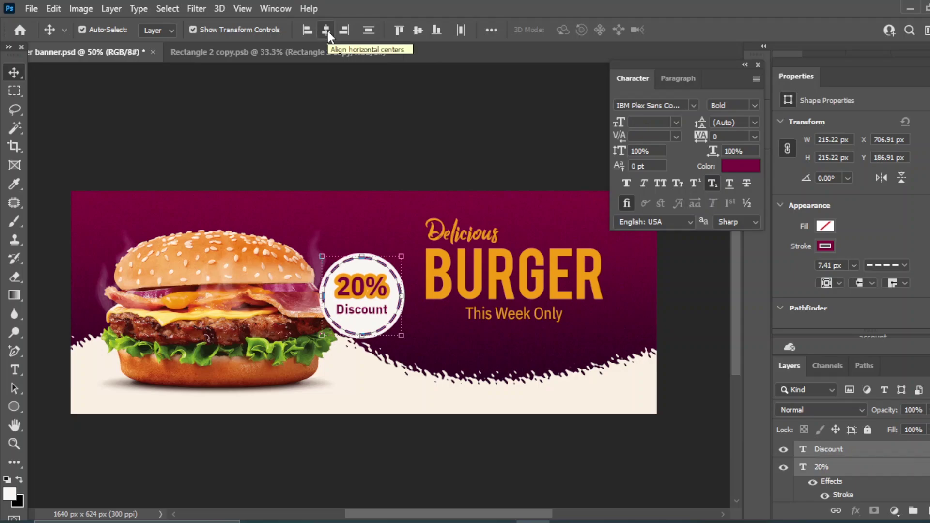
click(353, 141)
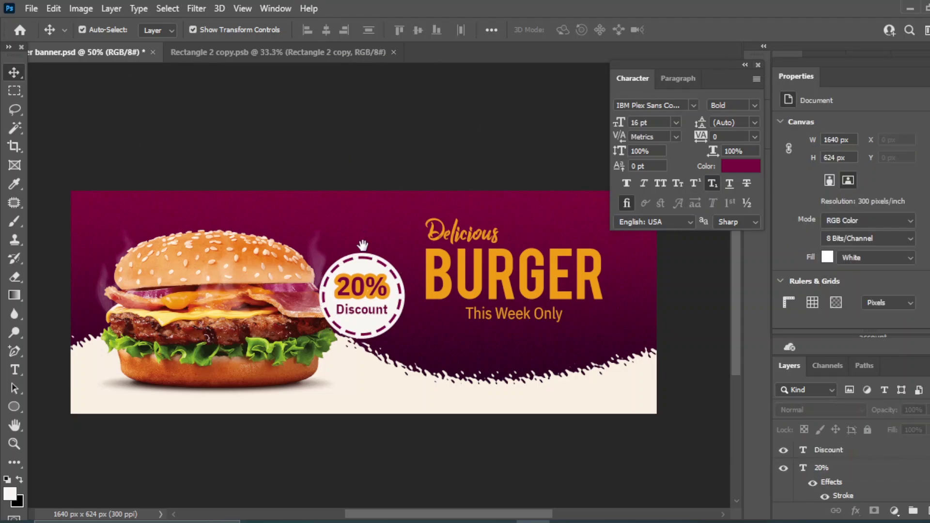
Recentre the banner view, collapse the Character panel, and bring up the garnish image folder.
drag(363, 245, 345, 213)
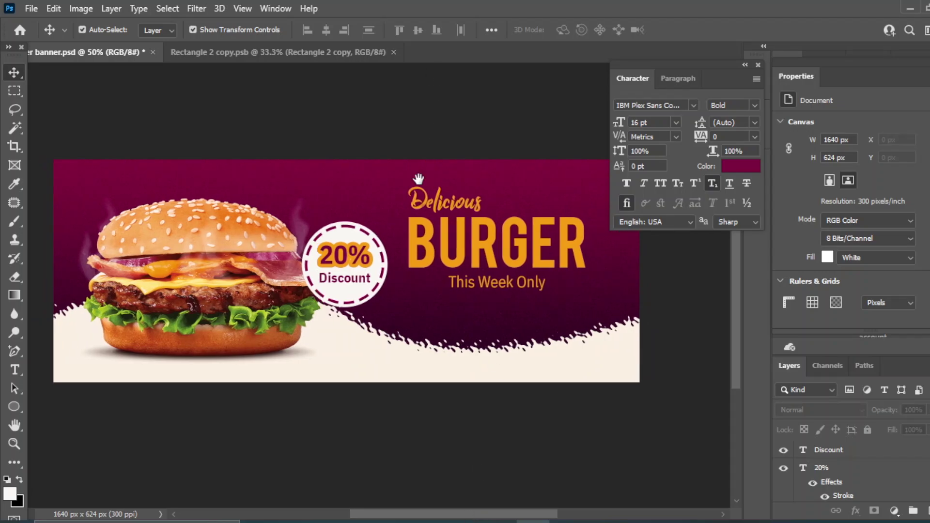
drag(419, 179, 421, 255)
click(745, 64)
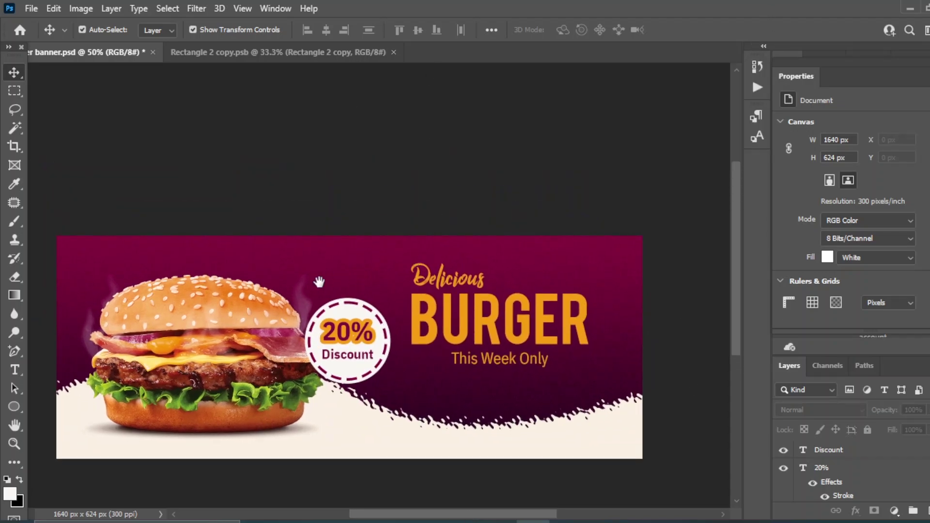
key(ctrl+plus)
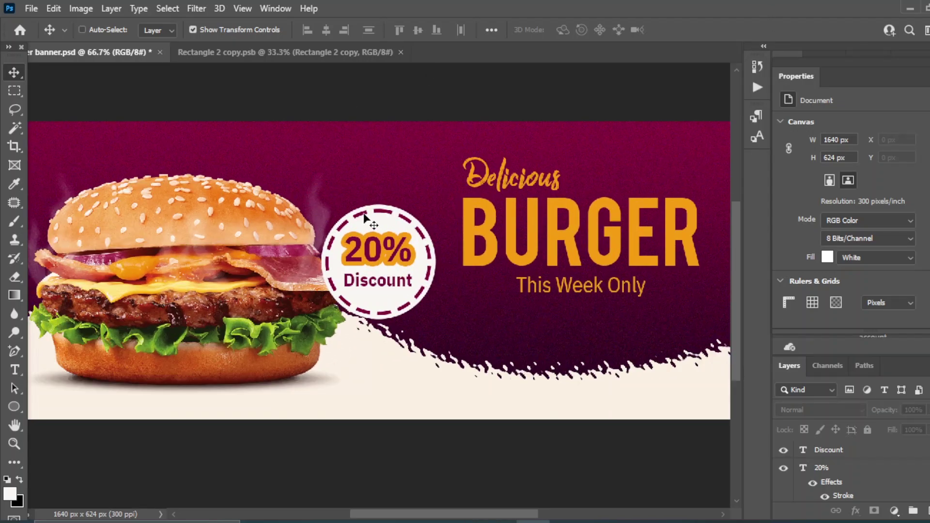
key(ctrl+minus)
click(466, 465)
Place the lettuce image, shrunk and rotated, in the banner's top-left corner.
click(464, 365)
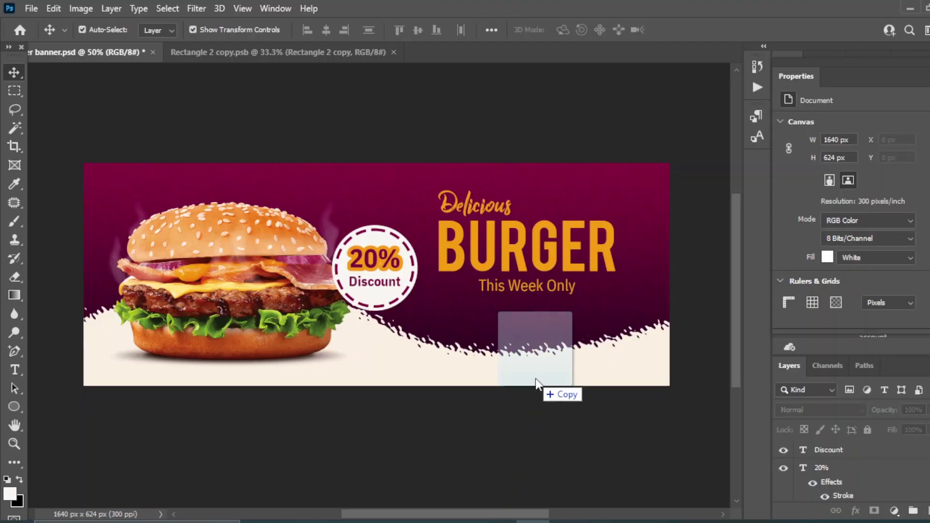
drag(362, 159, 498, 368)
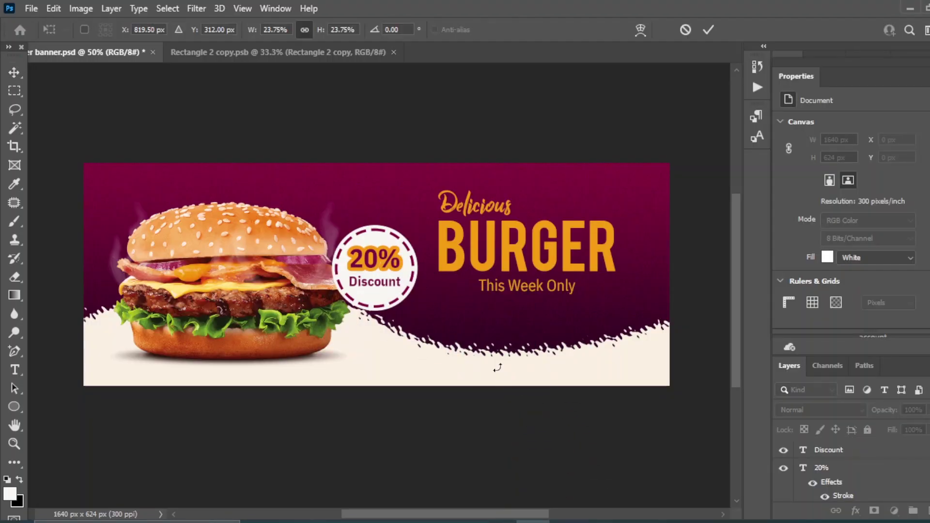
drag(270, 390, 406, 290)
mouse_move(497, 275)
mouse_down()
mouse_move(417, 222)
mouse_move(104, 181)
mouse_move(162, 213)
mouse_up()
drag(104, 176, 106, 170)
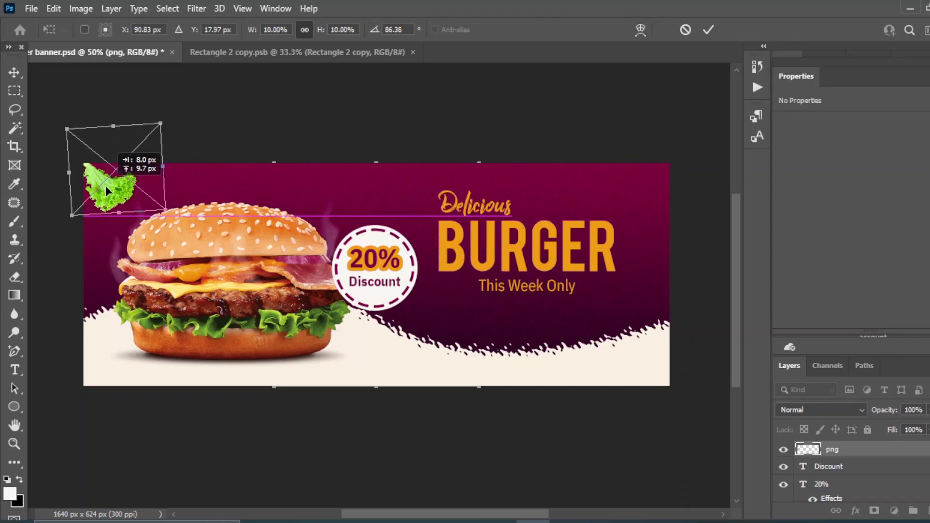
click(11, 72)
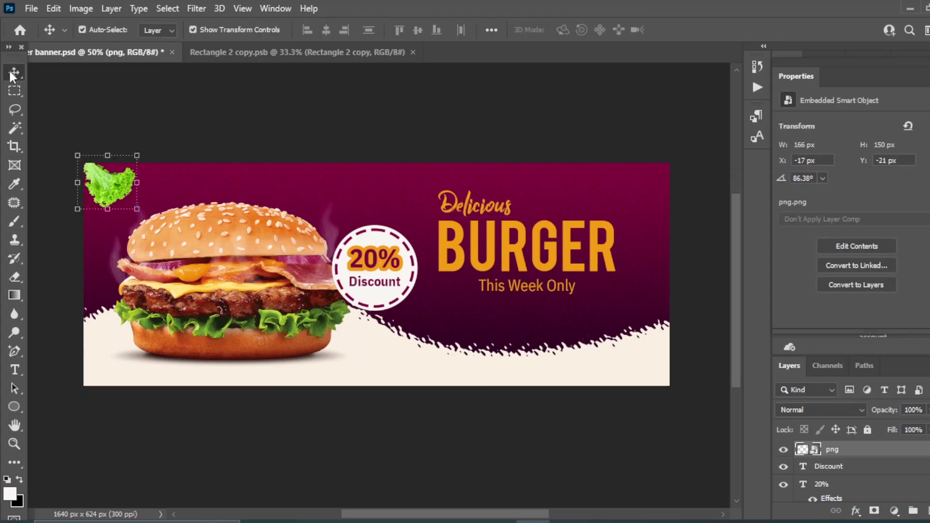
Apply a 1.6 px Gaussian Blur to the lettuce.
click(196, 8)
mouse_move(206, 191)
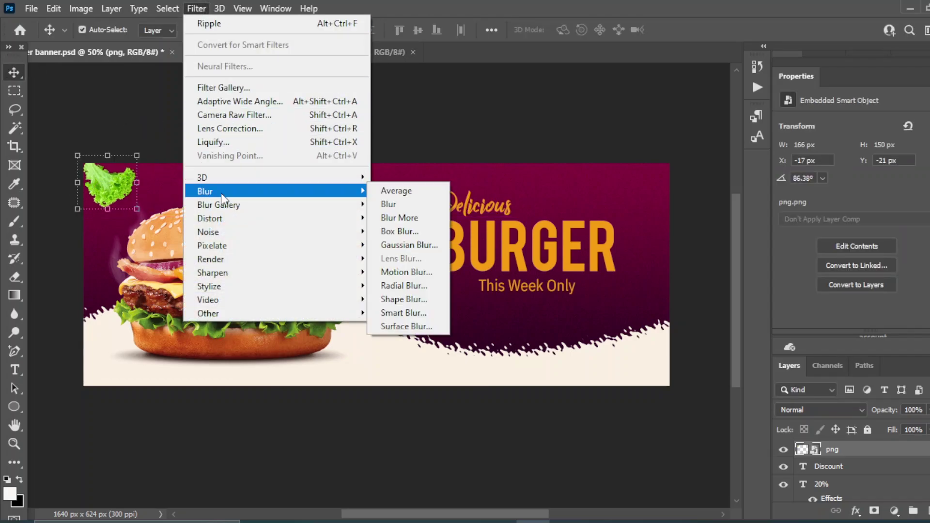
click(410, 245)
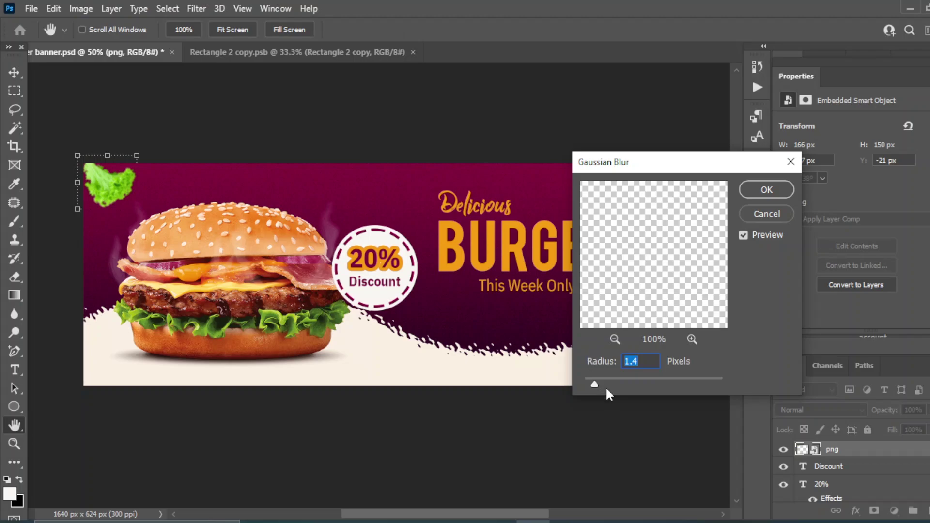
drag(592, 382, 596, 383)
click(786, 193)
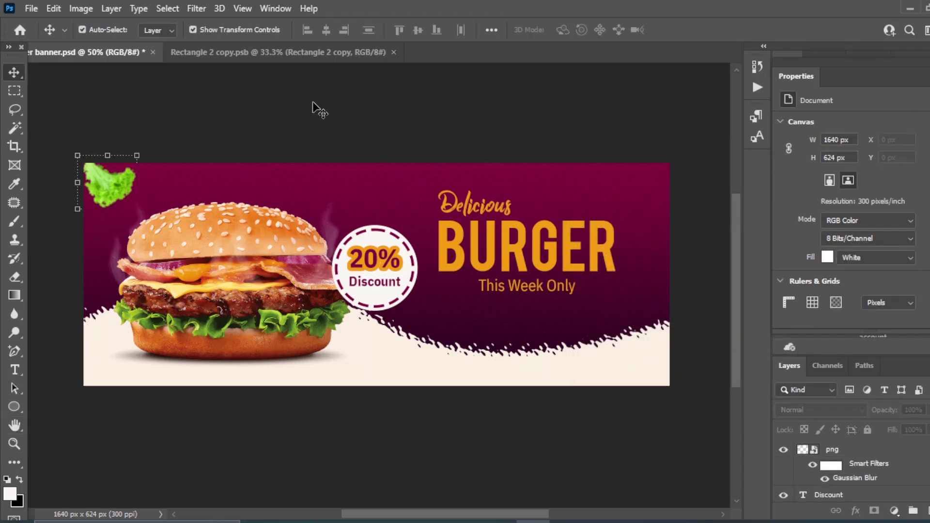
Duplicate the blurred lettuce into the top-right corner and rotate the copy.
mouse_move(96, 164)
mouse_down()
mouse_move(671, 172)
mouse_move(656, 210)
mouse_up()
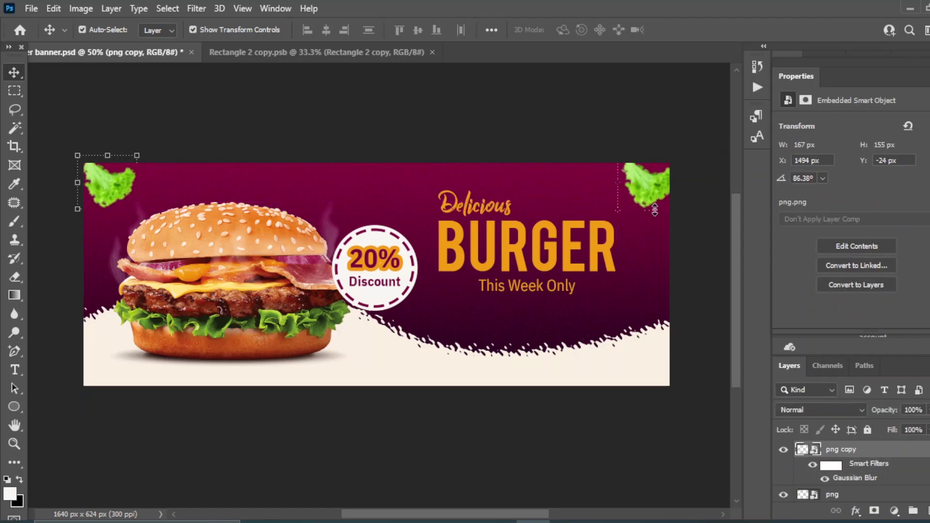
click(617, 219)
click(498, 216)
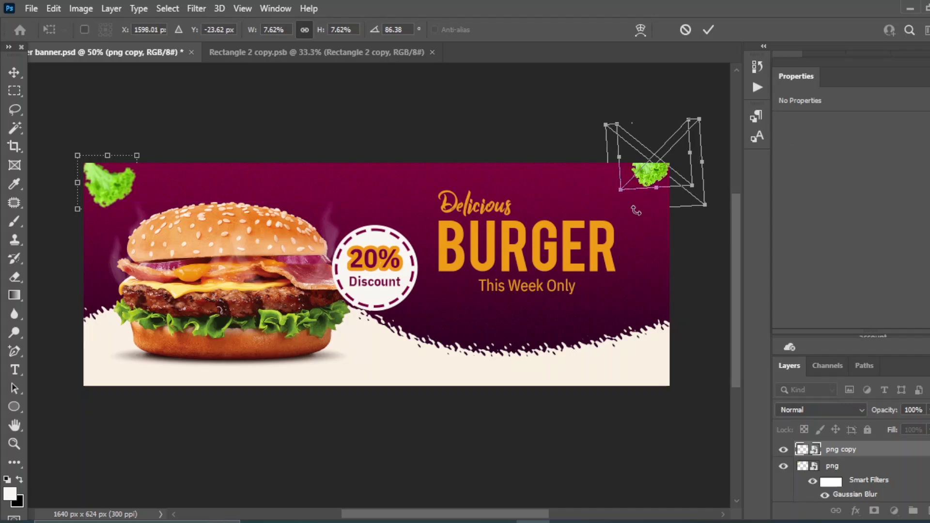
mouse_move(611, 220)
mouse_down()
mouse_move(657, 276)
mouse_move(652, 228)
mouse_up()
drag(649, 182, 653, 176)
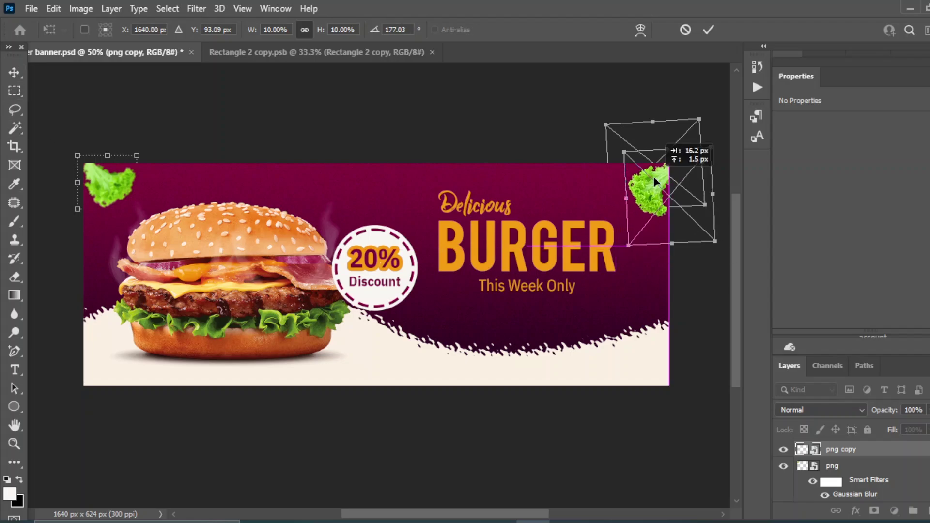
key(Return)
click(479, 486)
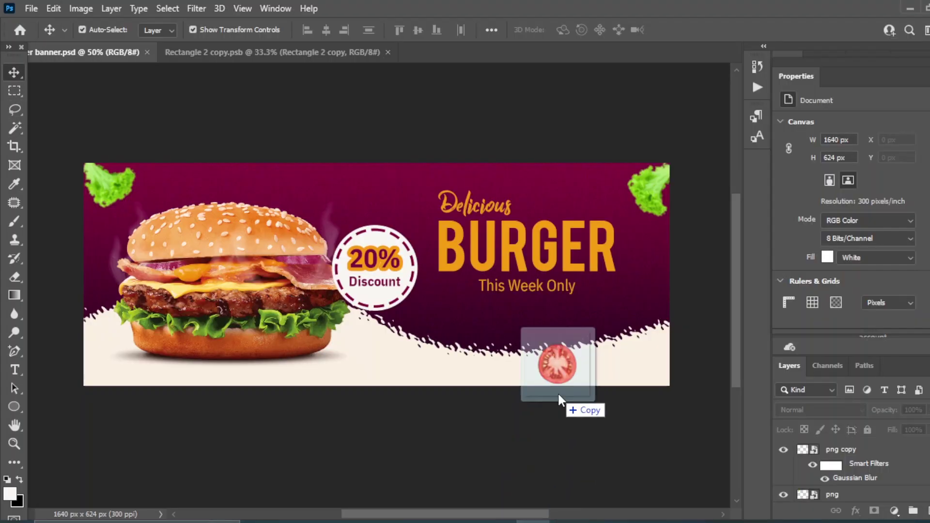
Place tomato image 7, scaled small, at the banner's right edge beside BURGER.
drag(245, 156, 558, 387)
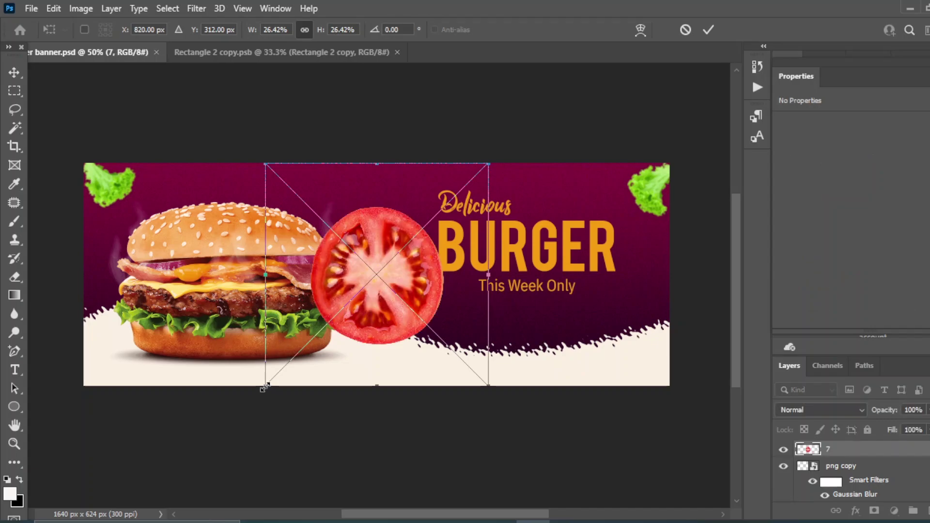
drag(265, 386, 423, 226)
mouse_move(471, 199)
mouse_down()
mouse_move(652, 279)
mouse_move(684, 308)
mouse_up()
key(Return)
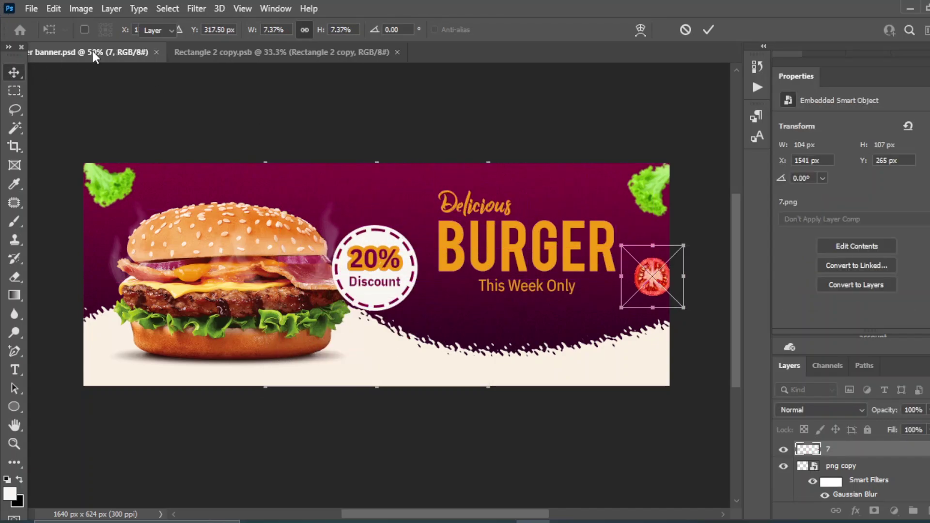
Soften the tomato with a Gaussian Blur of about 2.1 px.
click(196, 9)
mouse_move(205, 191)
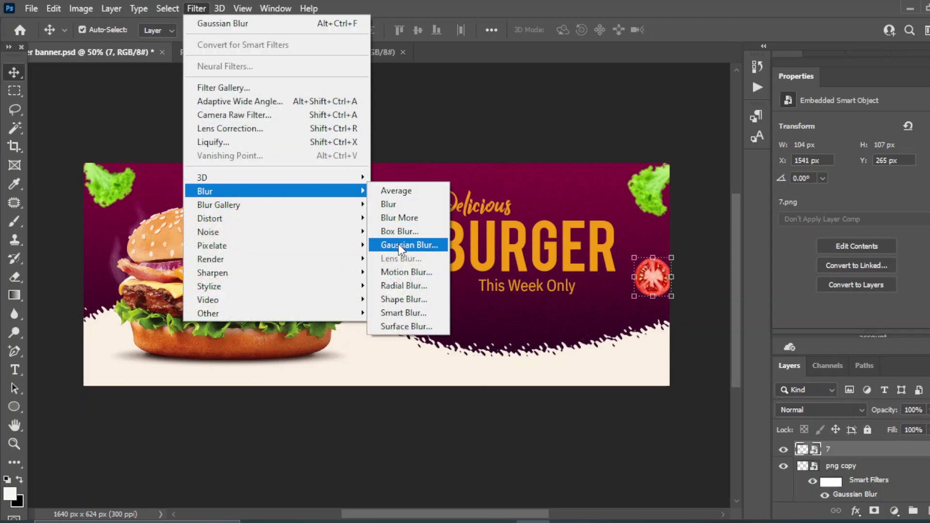
click(398, 244)
mouse_move(665, 167)
mouse_down()
mouse_move(395, 179)
mouse_move(367, 171)
mouse_up()
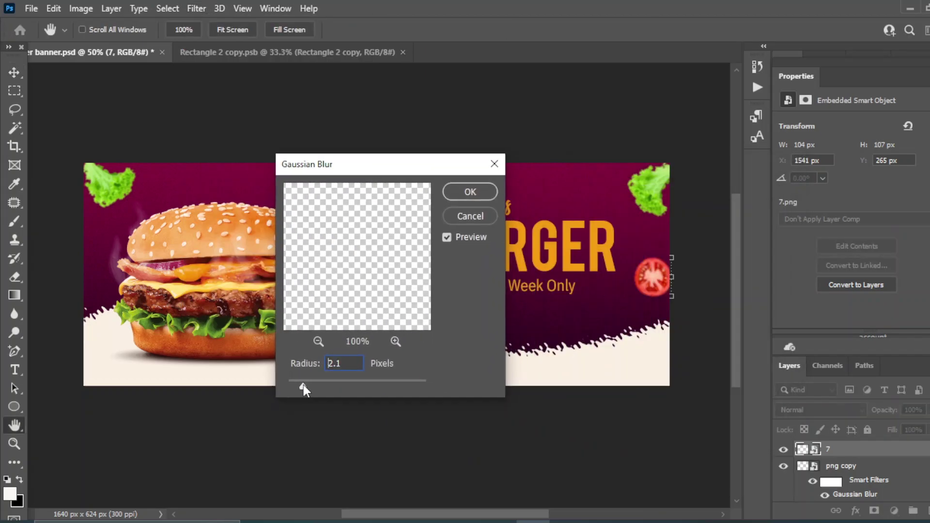
click(472, 192)
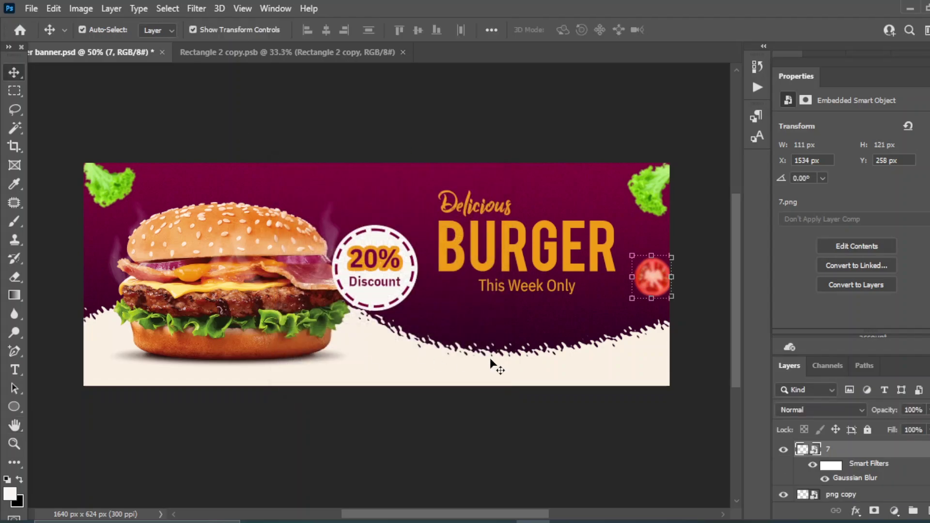
Place the onion image from the garnish folder, scaled down, in the banner's bottom-left corner.
click(488, 484)
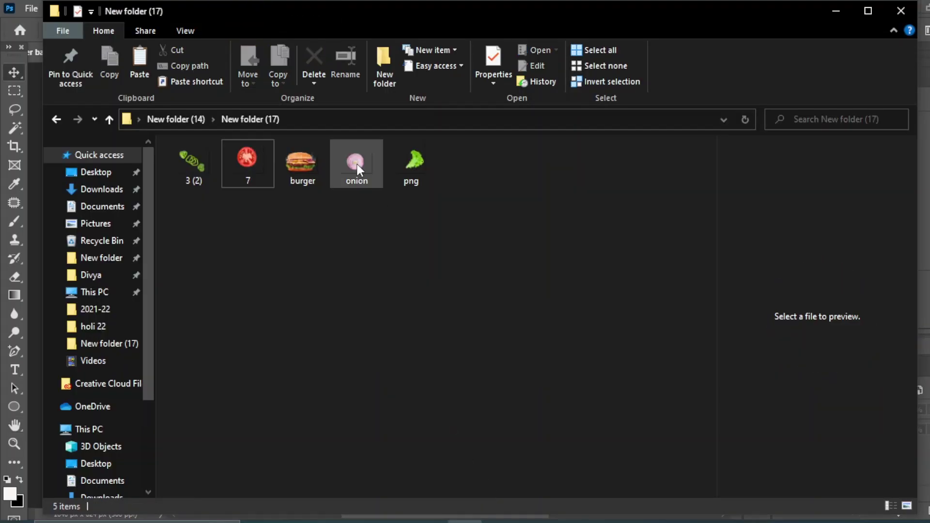
click(356, 165)
drag(357, 165, 388, 238)
drag(253, 411, 380, 270)
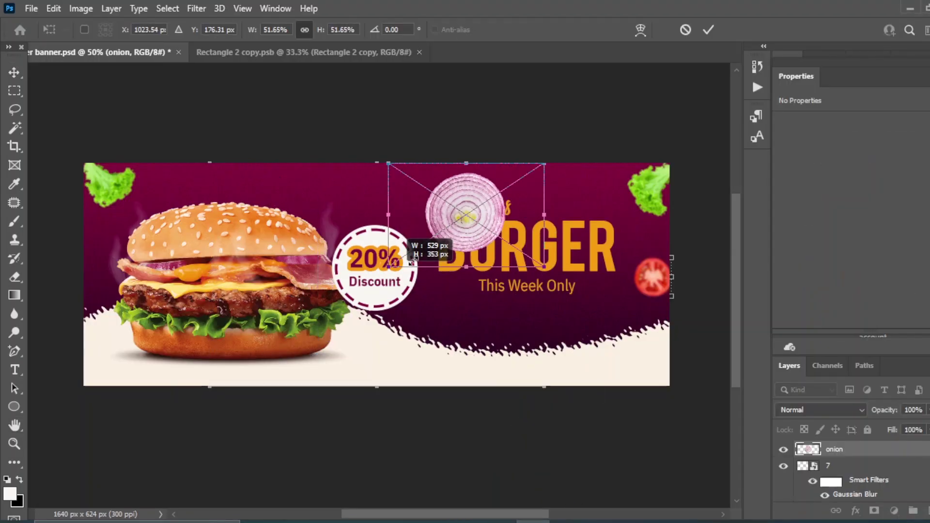
mouse_move(402, 227)
mouse_down()
mouse_move(425, 212)
mouse_move(114, 356)
mouse_up()
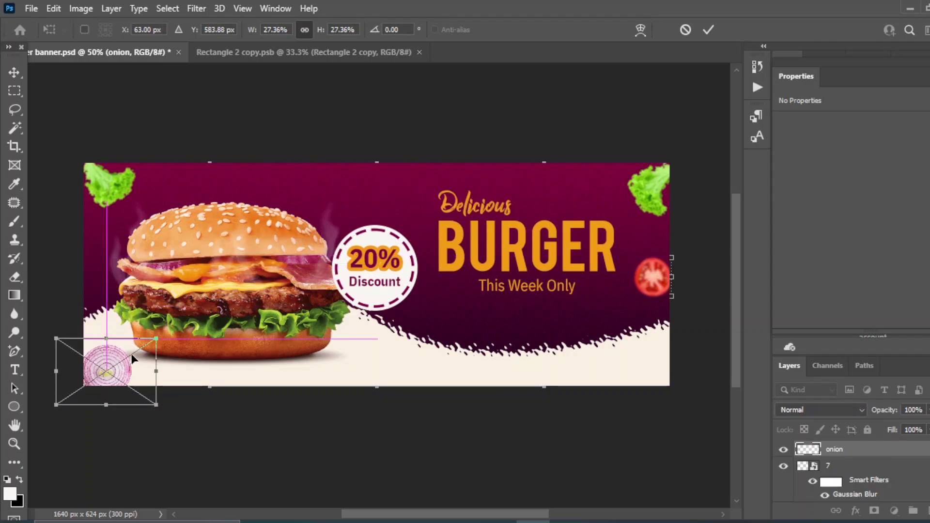
drag(144, 328, 140, 346)
click(11, 73)
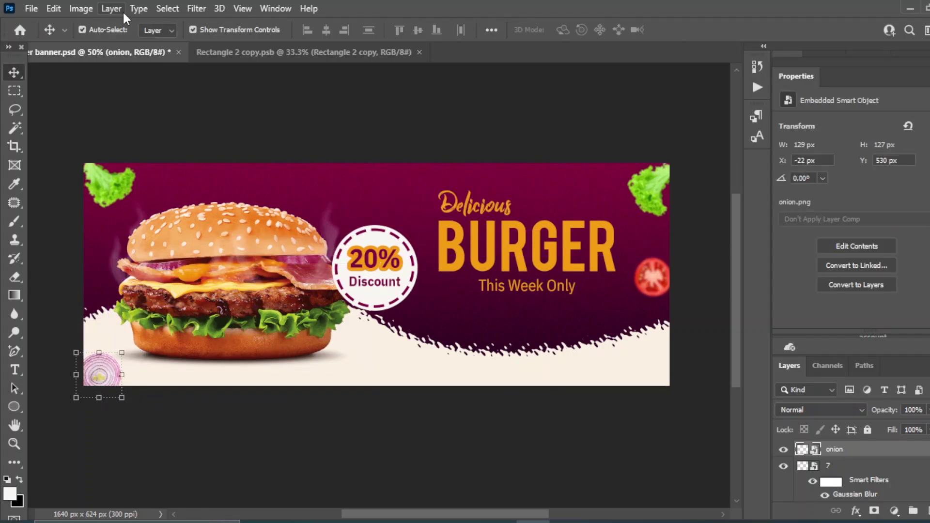
Soften the bottom-left onion with a subtle Gaussian Blur.
click(195, 8)
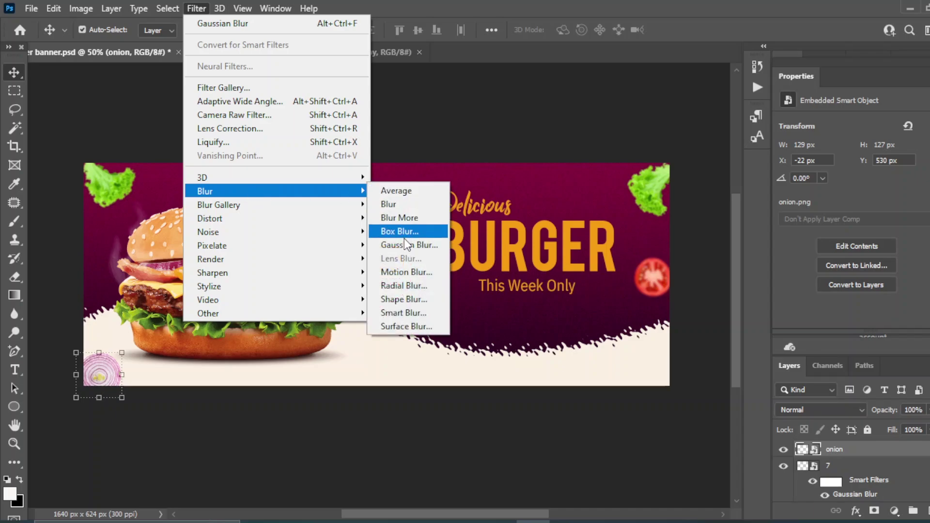
click(402, 245)
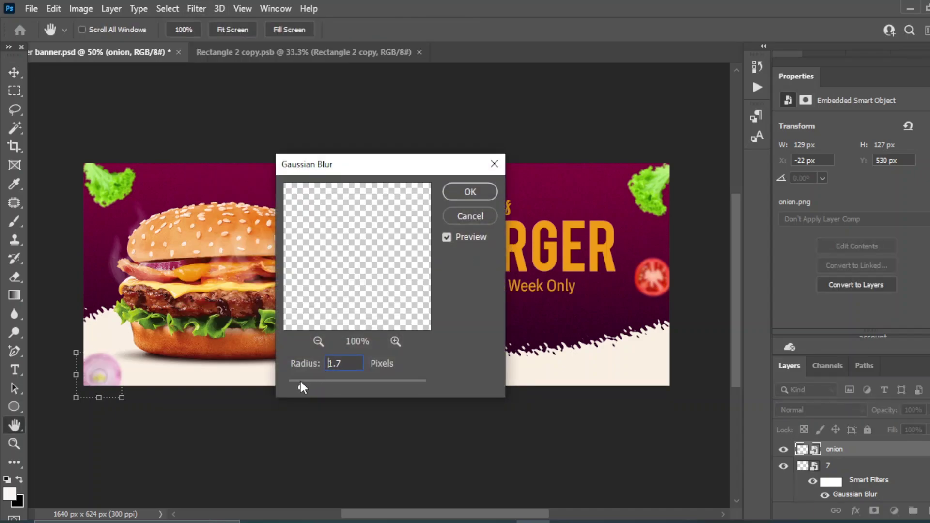
drag(300, 382, 295, 383)
click(470, 192)
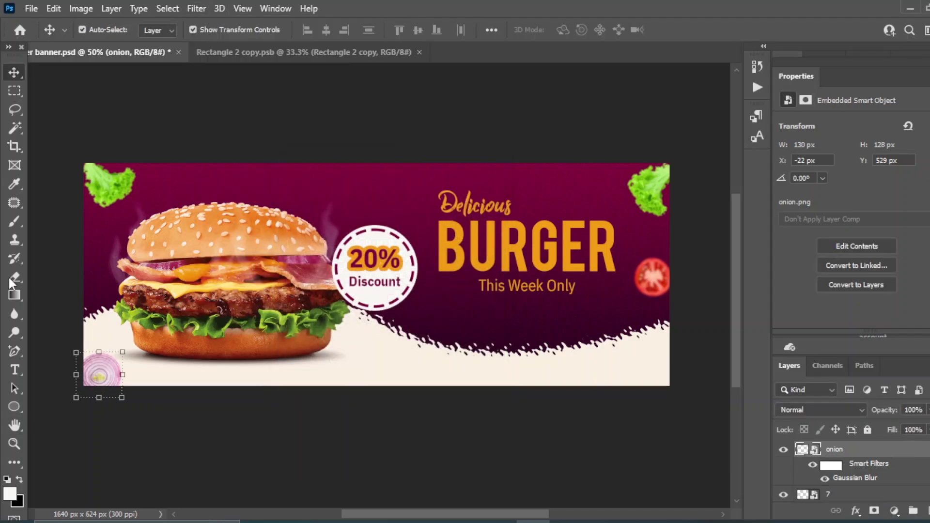
Duplicate the onion and move a resized copy to the top edge above the burger.
key(ctrl+j)
drag(109, 369, 304, 192)
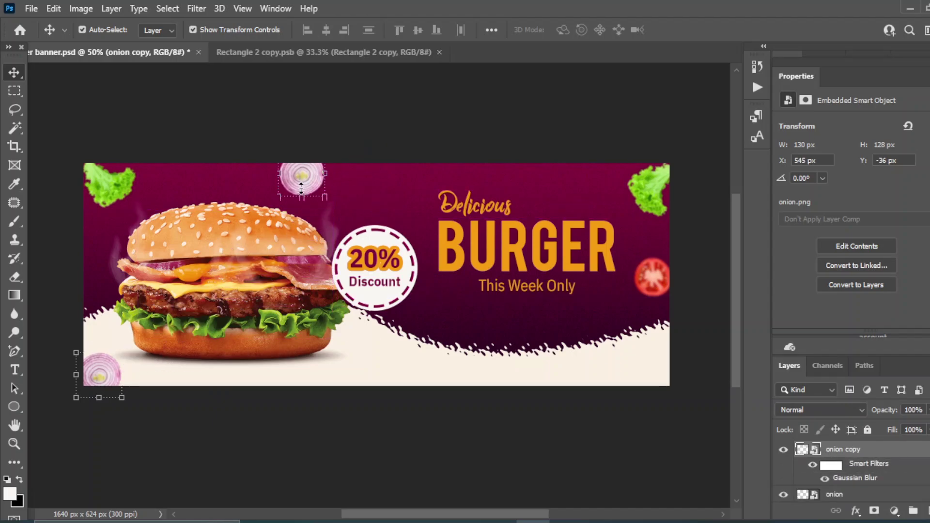
click(278, 195)
key(Return)
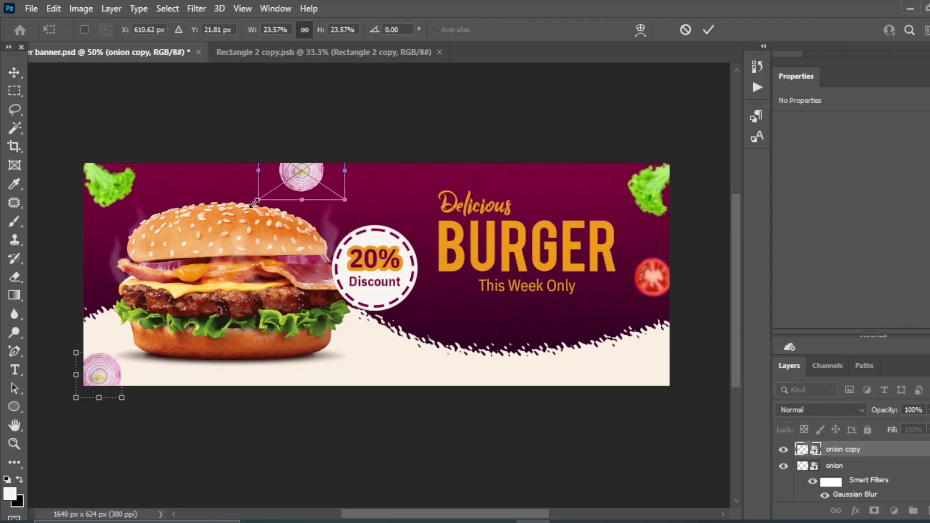
drag(324, 196, 343, 206)
drag(296, 181, 252, 177)
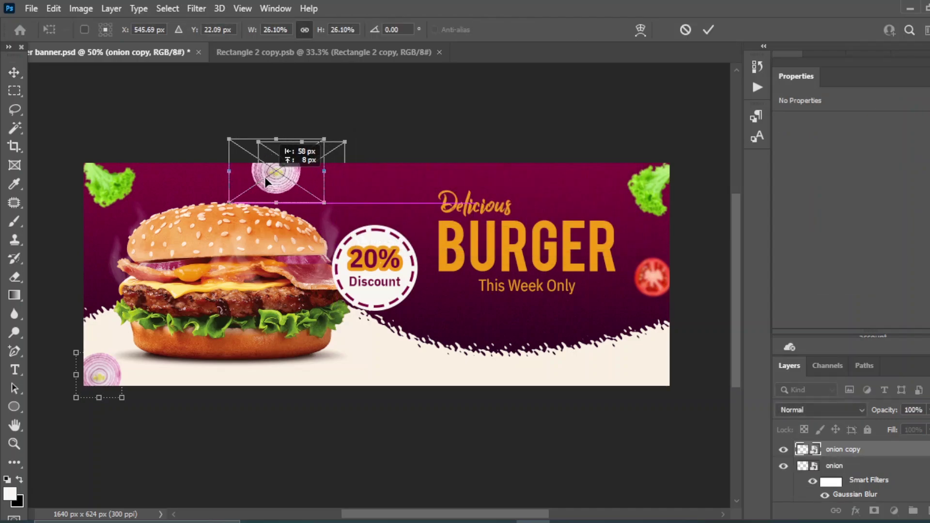
key(shift+Down)
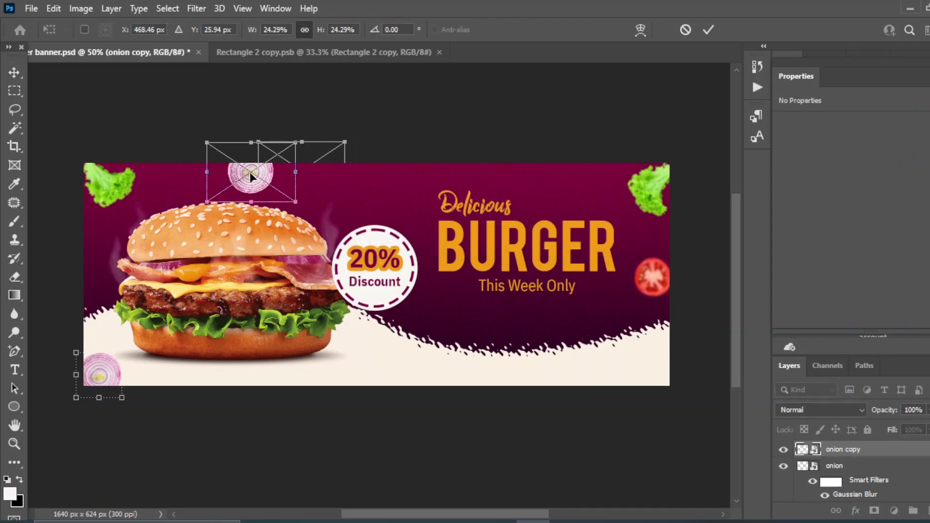
key(Return)
click(427, 118)
Apply a light 1.0 Gaussian Blur to the top onion copy.
click(259, 184)
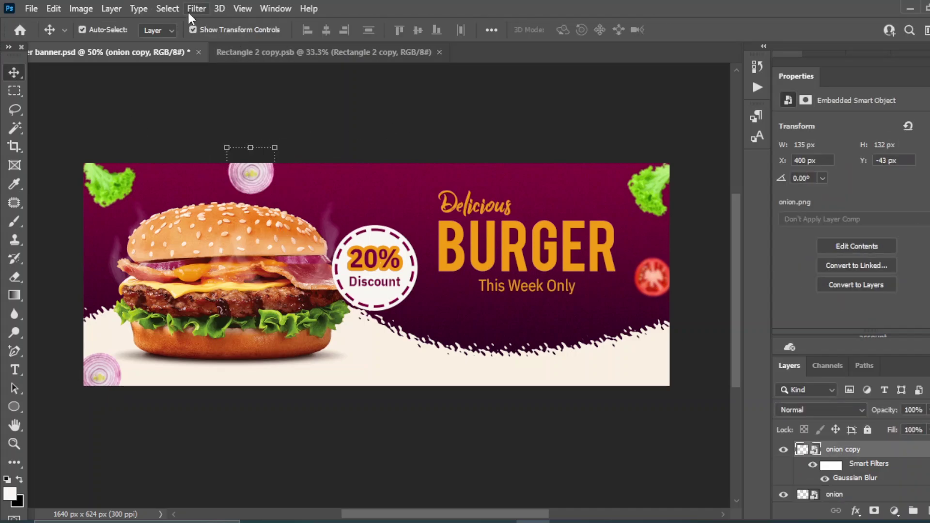
click(196, 8)
click(405, 247)
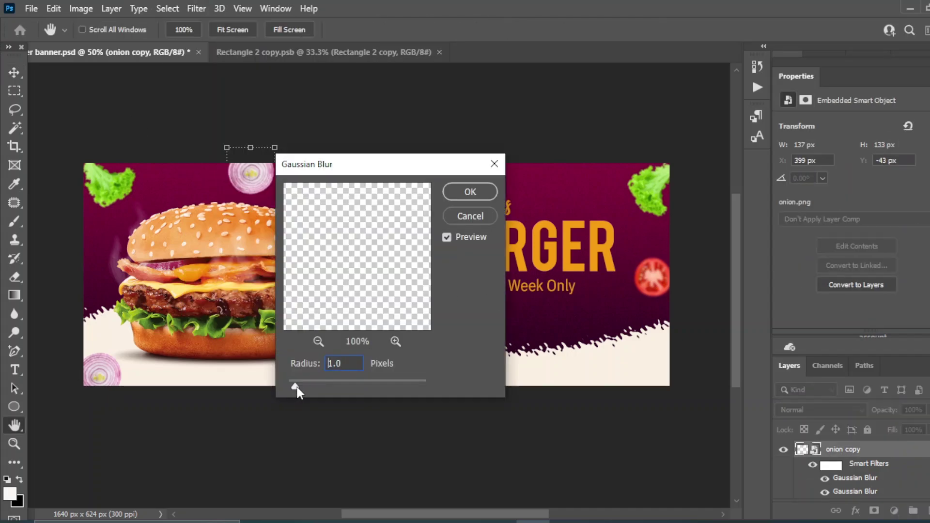
click(494, 164)
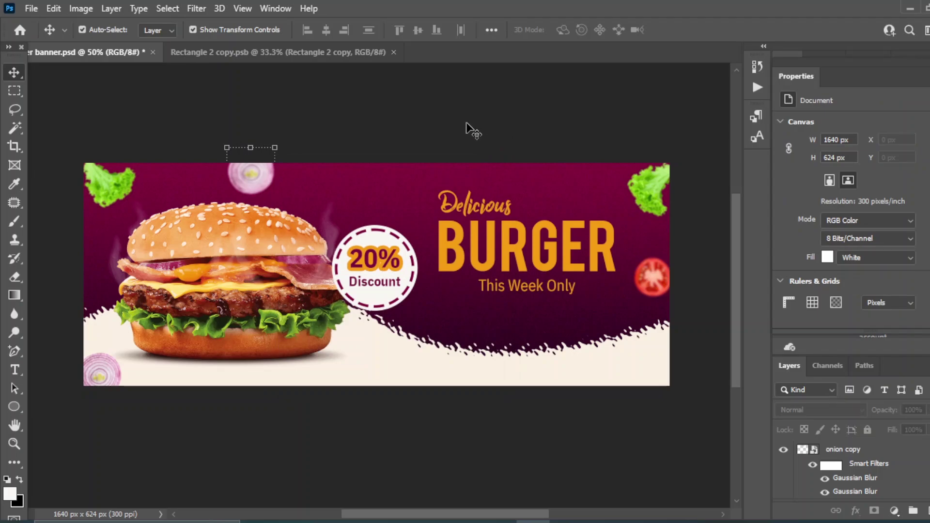
Bring in the green pepper rings, shrunk and rotated, above the discount badge.
click(517, 516)
drag(193, 155, 385, 204)
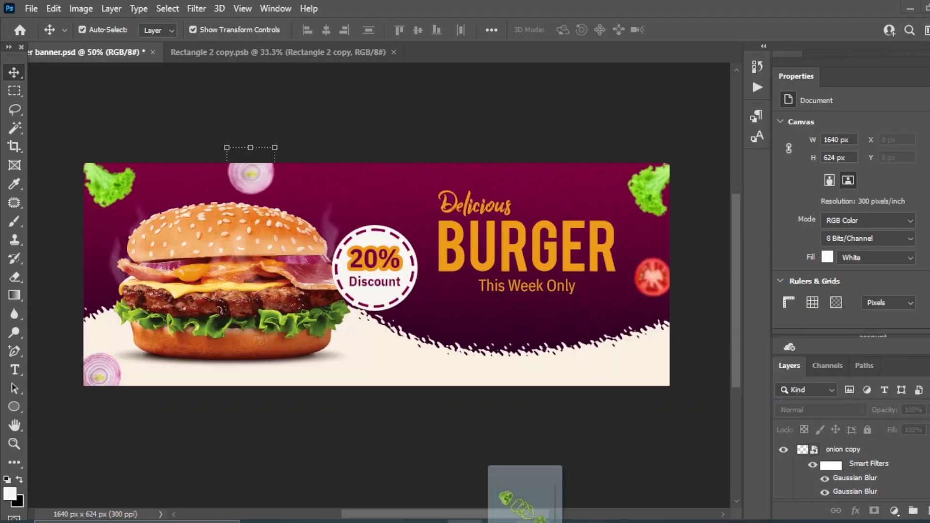
drag(225, 385, 354, 281)
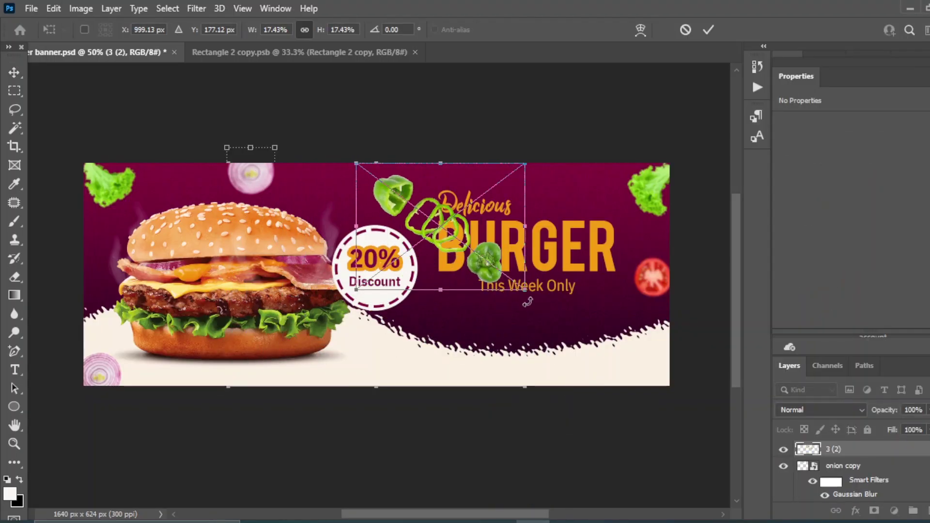
mouse_move(529, 302)
mouse_down()
mouse_move(549, 199)
mouse_move(535, 174)
mouse_up()
drag(528, 213, 431, 199)
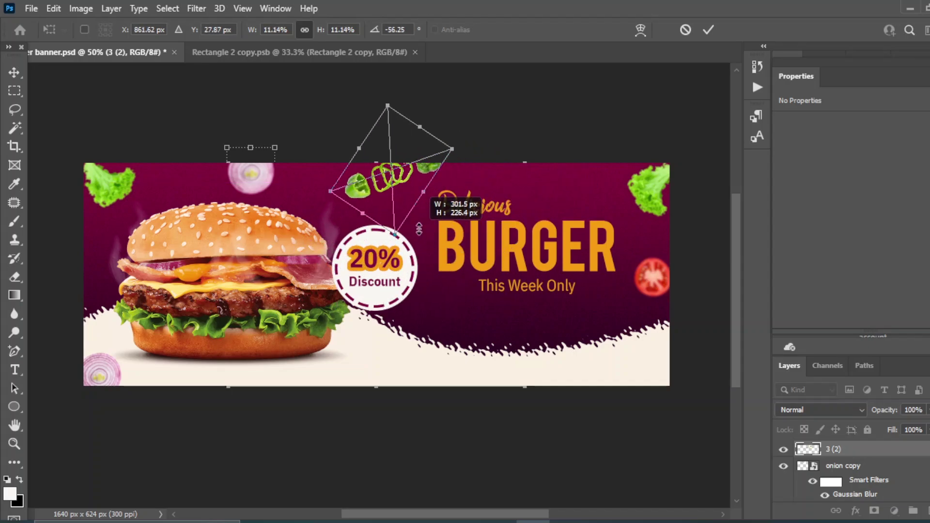
drag(386, 180, 356, 199)
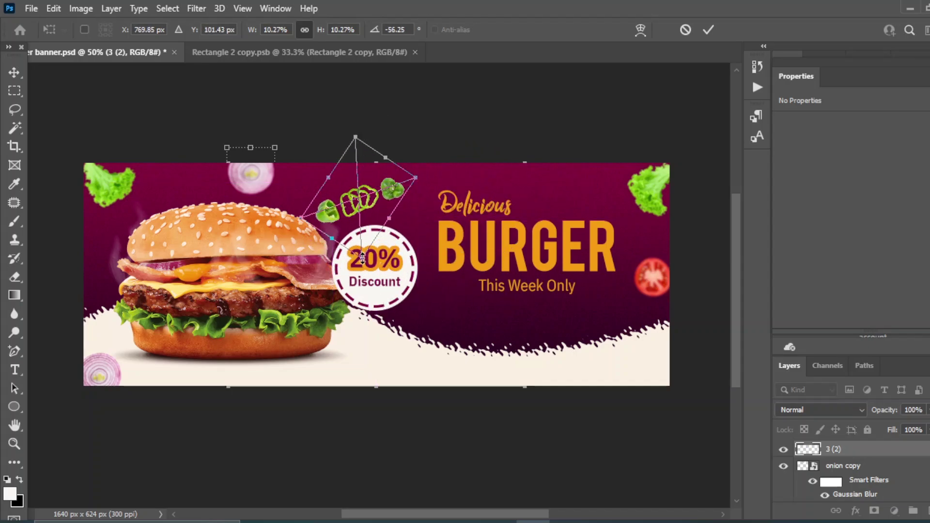
mouse_move(412, 201)
mouse_down()
mouse_move(386, 212)
mouse_move(350, 196)
mouse_up()
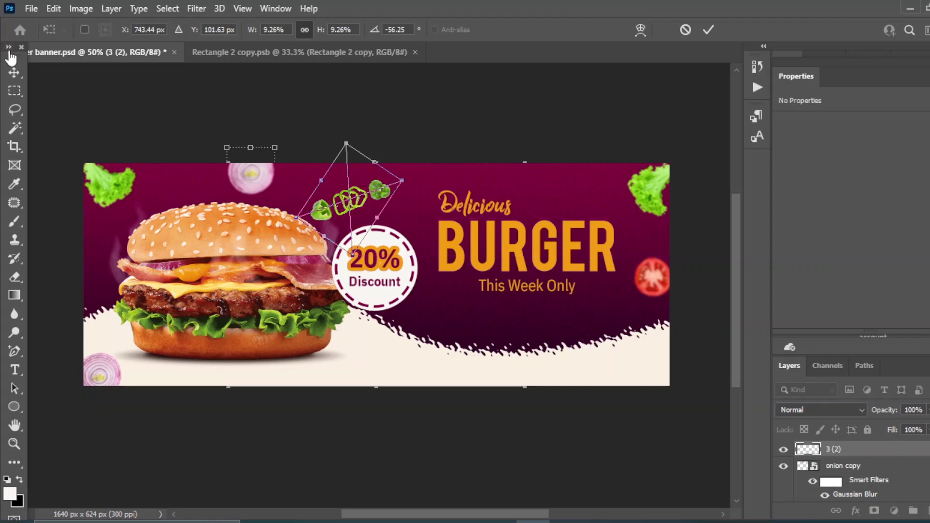
click(14, 73)
drag(407, 222, 408, 210)
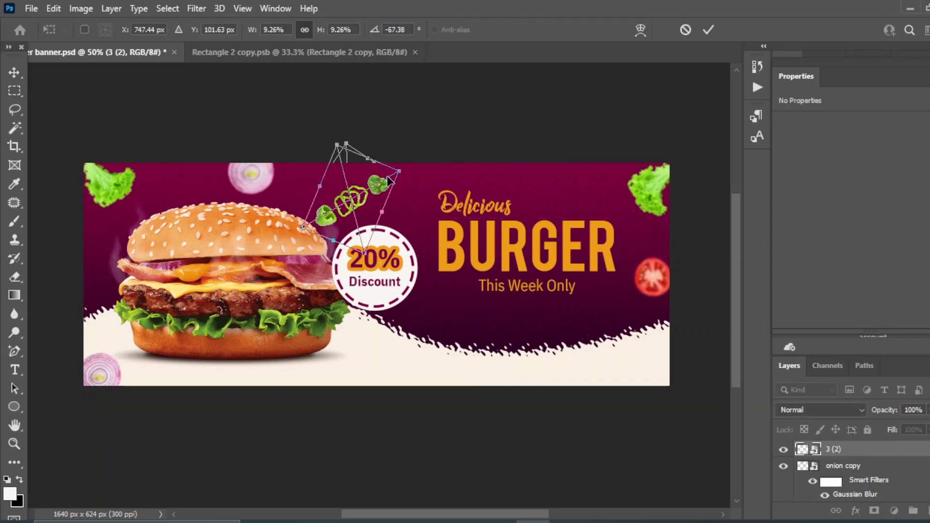
click(196, 8)
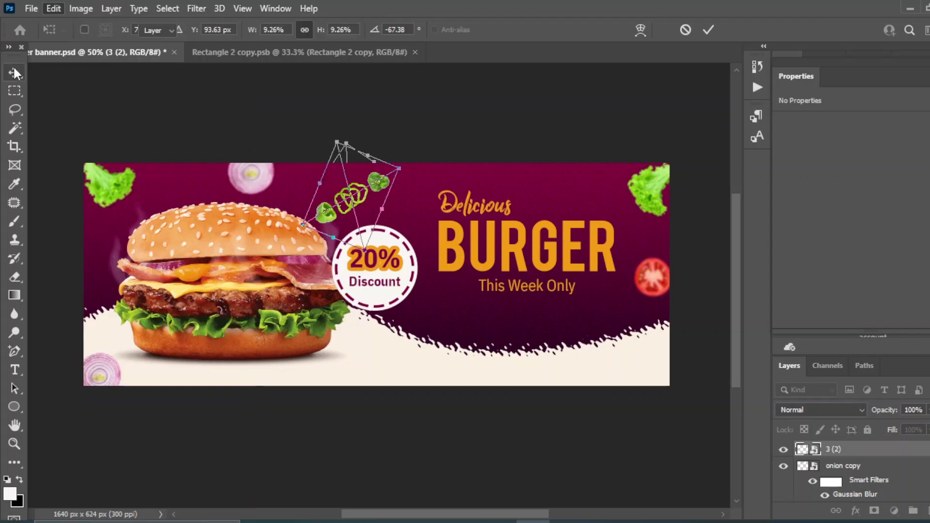
click(14, 72)
Blur the pepper rings with a slightly reduced Gaussian Blur radius and reselect their layer.
click(196, 8)
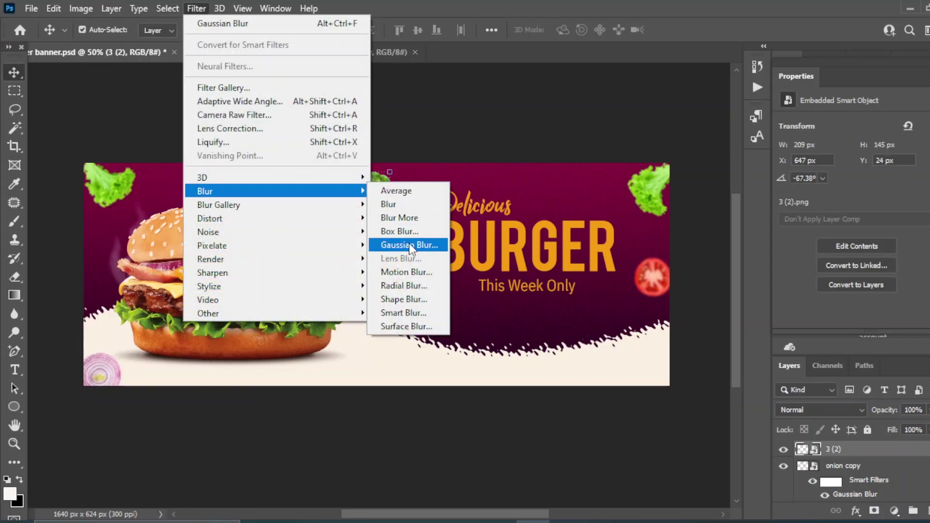
click(409, 245)
drag(368, 159, 573, 192)
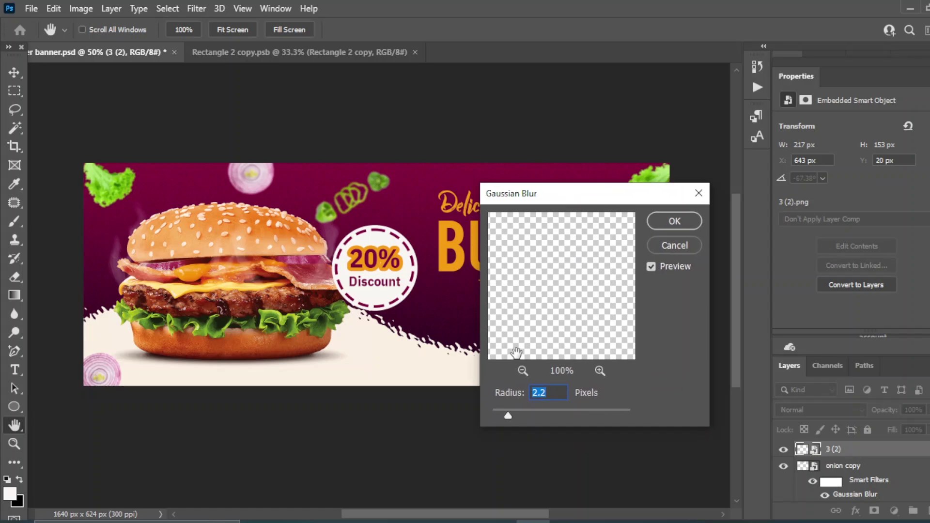
drag(508, 415, 506, 415)
click(687, 224)
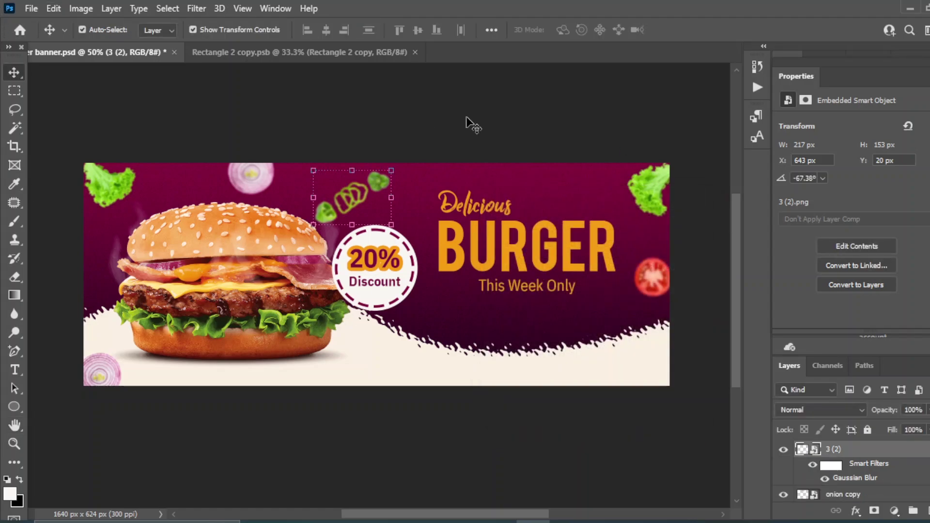
click(479, 101)
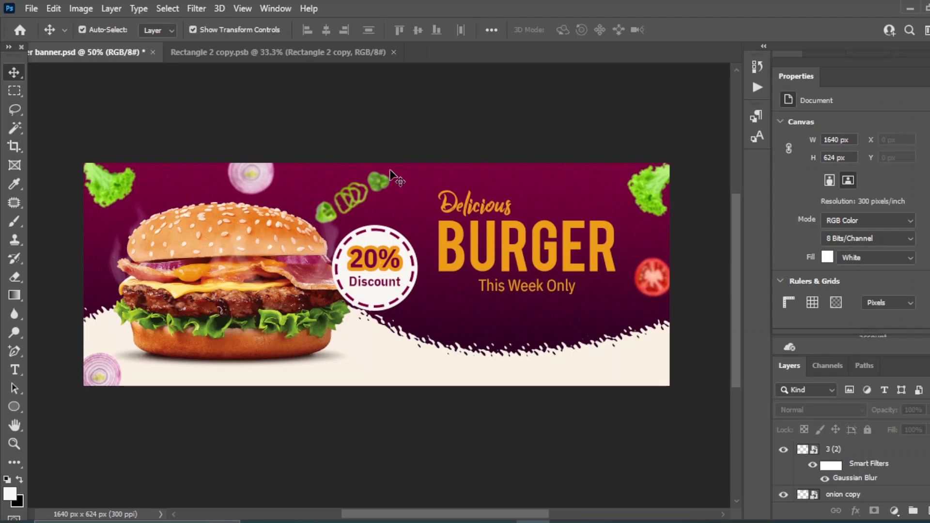
click(900, 465)
Duplicate the blurred pepper rings and move the copy beside the word Delicious.
key(ctrl+j)
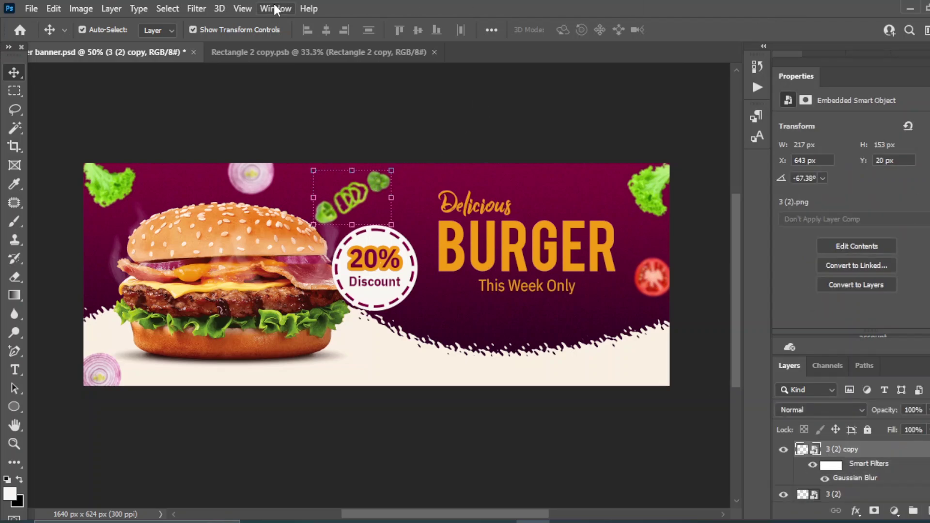
drag(355, 199, 560, 193)
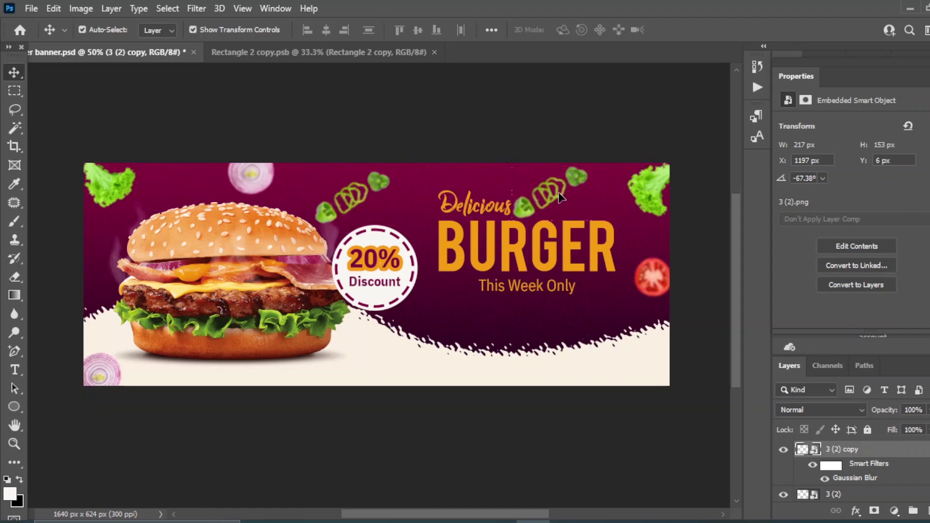
click(499, 119)
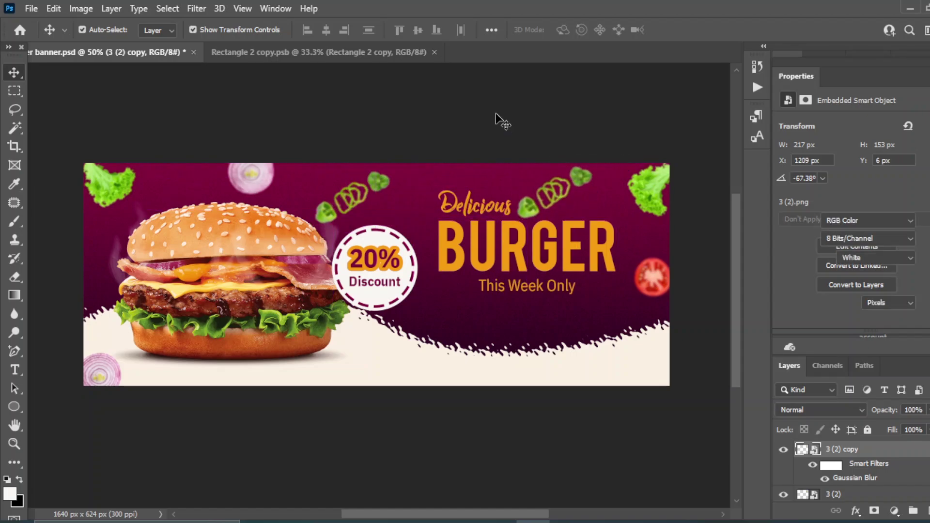
click(551, 167)
Give the pepper copy a lighter Gaussian Blur with a reduced radius.
click(196, 8)
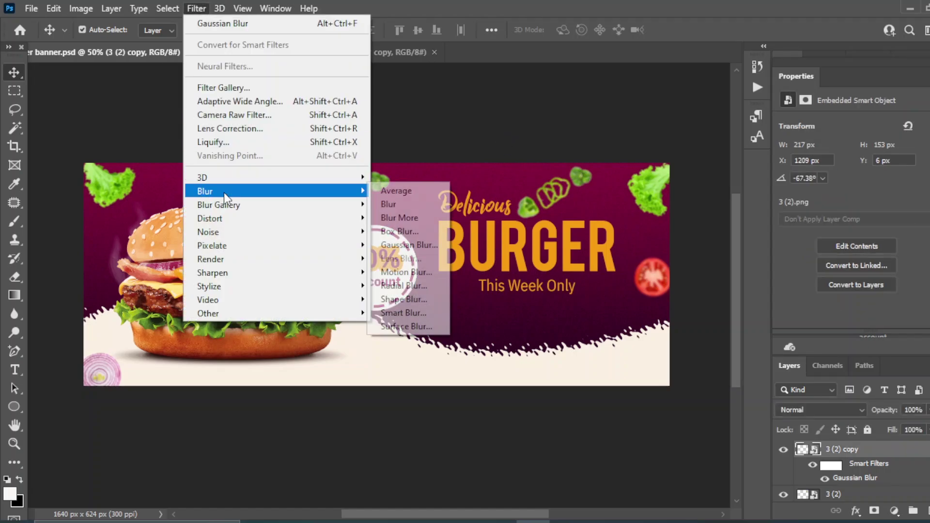
click(407, 245)
drag(644, 300, 682, 232)
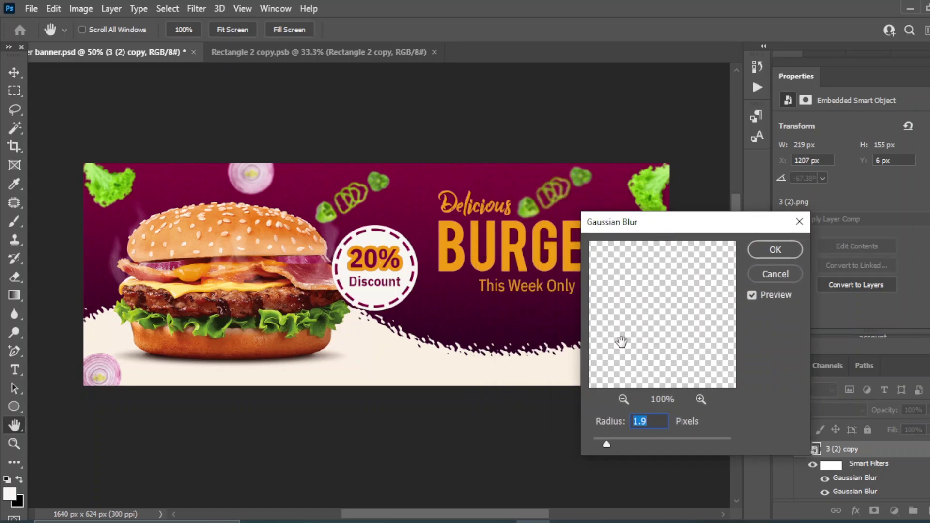
drag(619, 444, 613, 440)
click(774, 249)
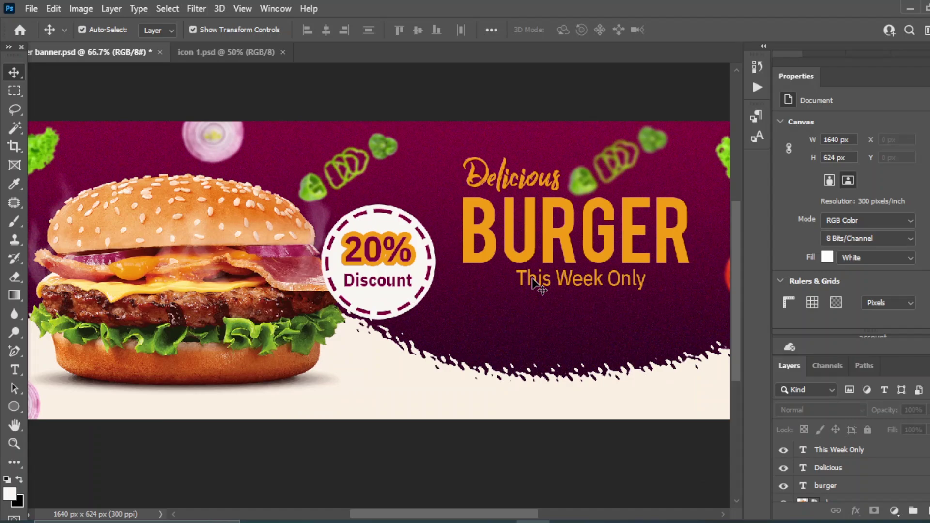
Drag the contact button from icon 1.psd into the banner below This Week Only.
scroll(533, 283, right, 3)
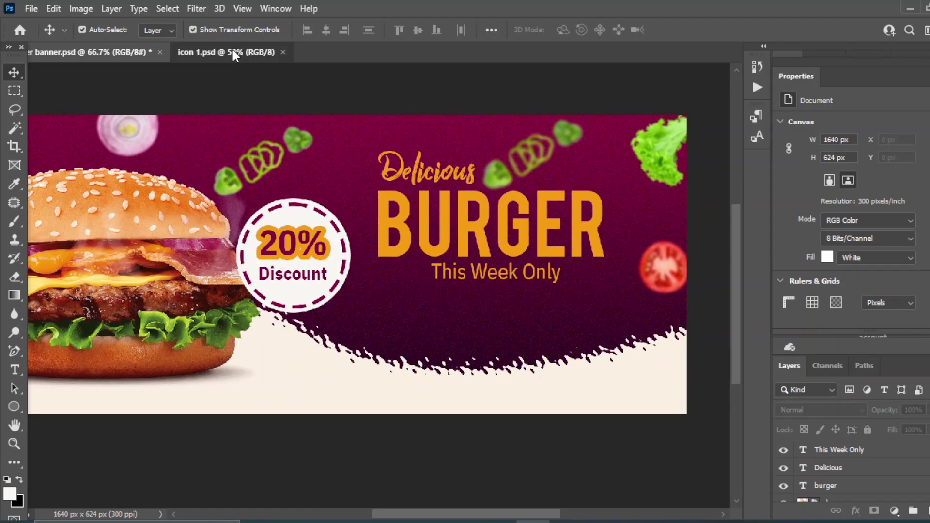
click(231, 47)
mouse_move(243, 237)
mouse_down()
mouse_move(534, 320)
mouse_move(519, 330)
mouse_move(546, 328)
mouse_up()
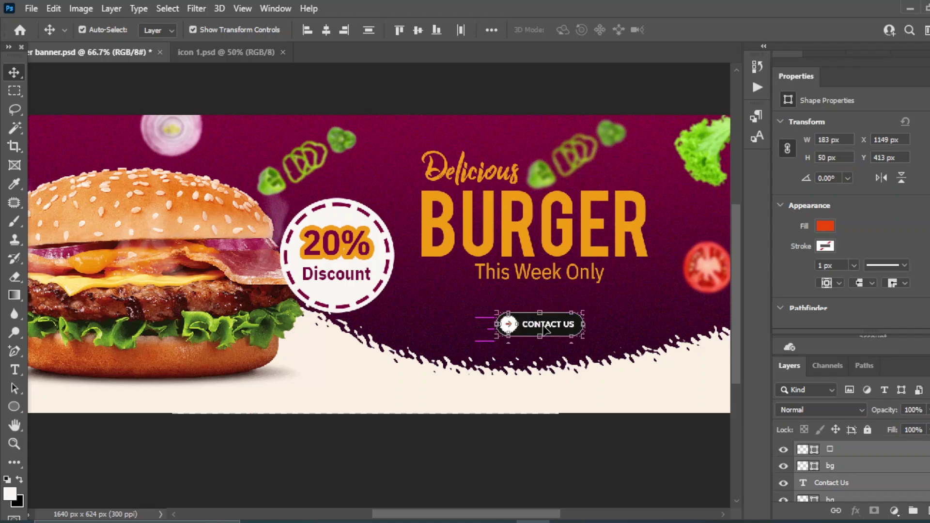
Keep the small circle purple and fill the button rectangle with orange sampled from BURGER.
click(519, 451)
click(508, 325)
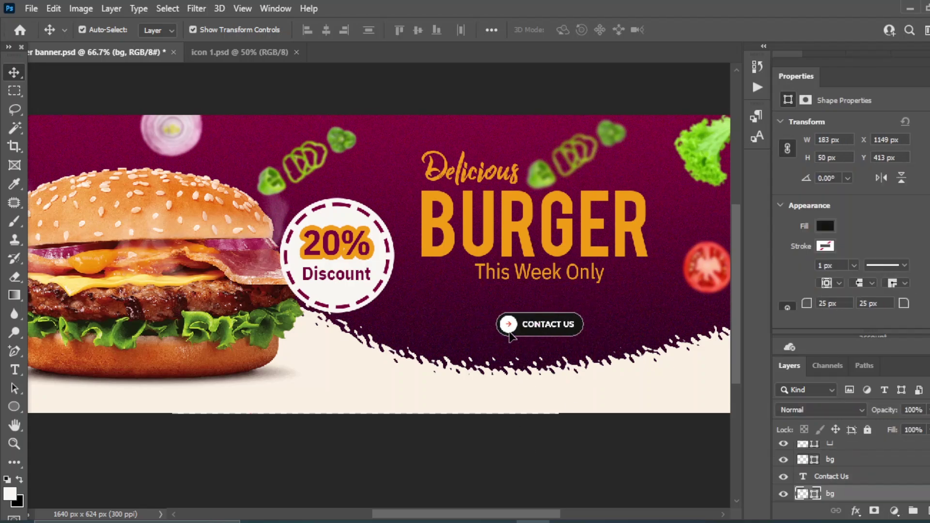
double_click(803, 466)
click(519, 128)
click(889, 260)
click(848, 493)
double_click(804, 492)
click(471, 242)
click(900, 266)
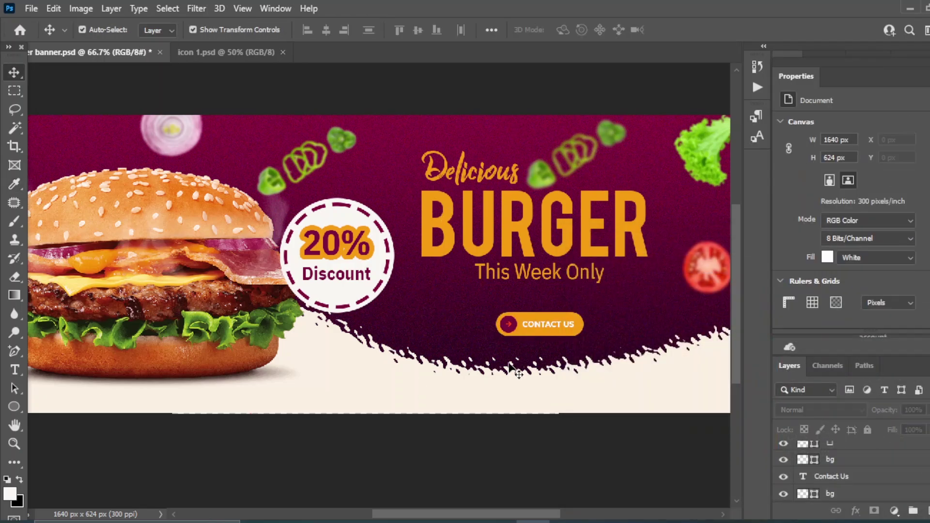
click(835, 450)
double_click(803, 450)
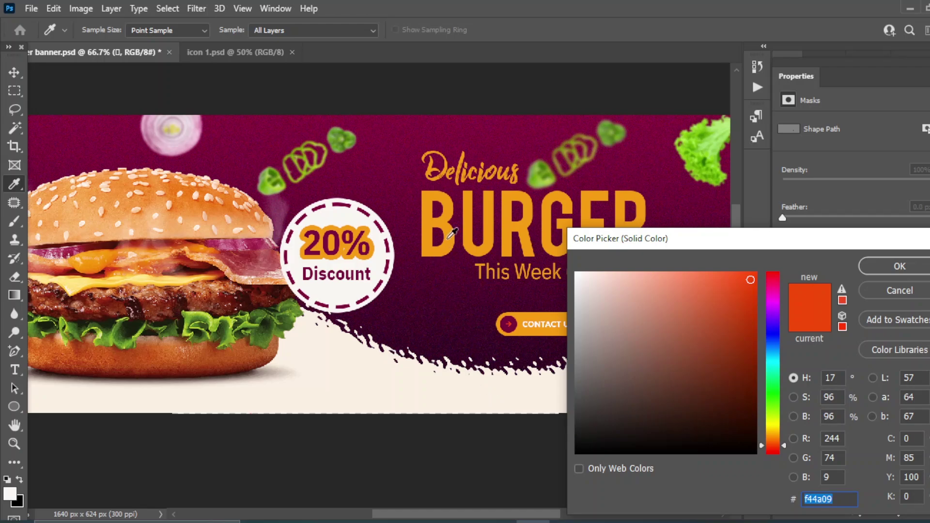
click(610, 274)
Retype the button label from CONTACT US to ORDER NOW.
click(889, 266)
click(14, 370)
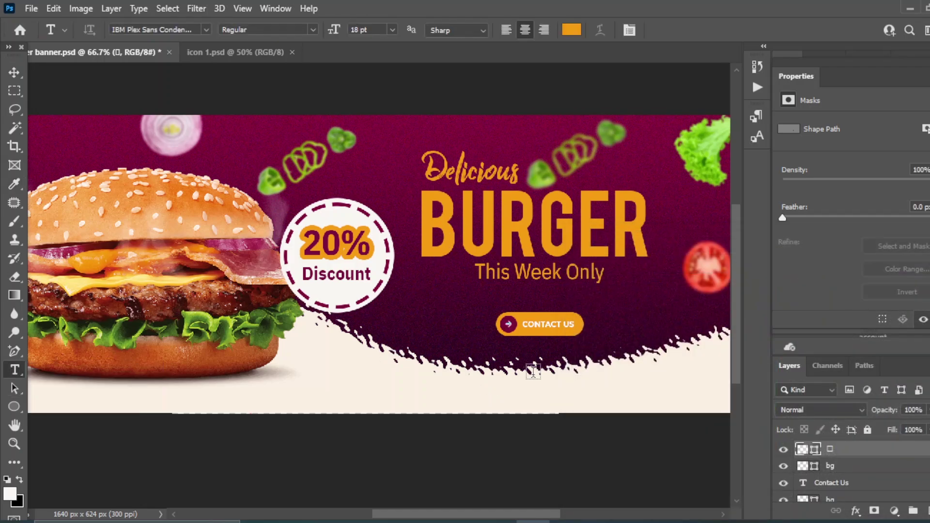
drag(522, 324, 606, 328)
text(ORDER NOW)
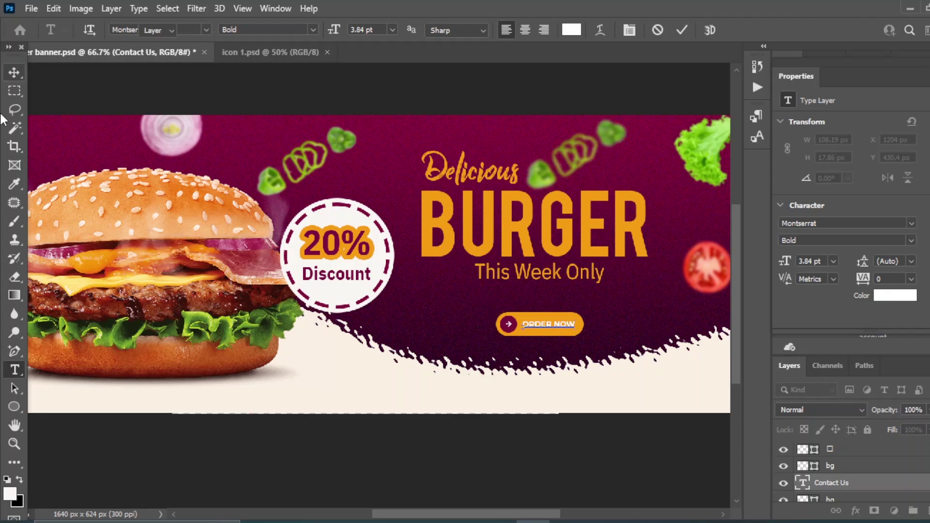
click(14, 72)
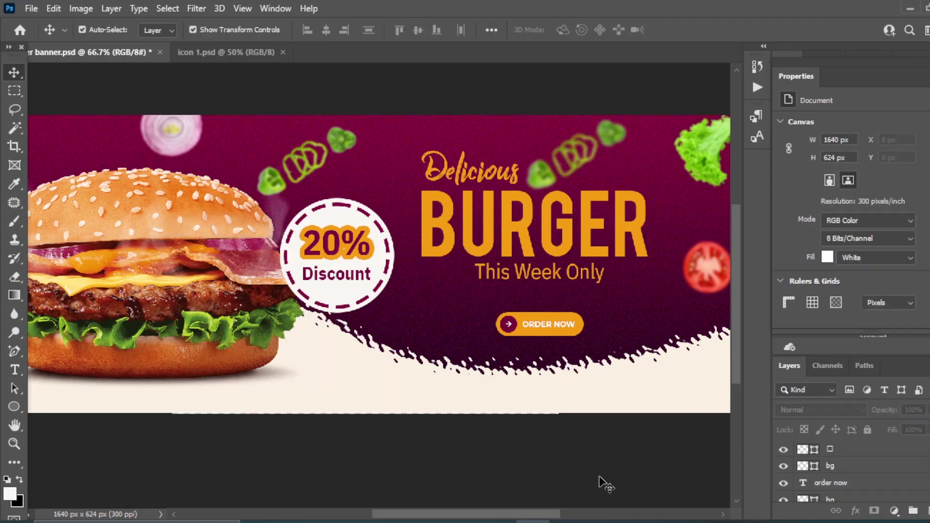
Nudge the whole ORDER NOW button, label included, down slightly.
click(844, 484)
click(858, 499)
shift+click(852, 452)
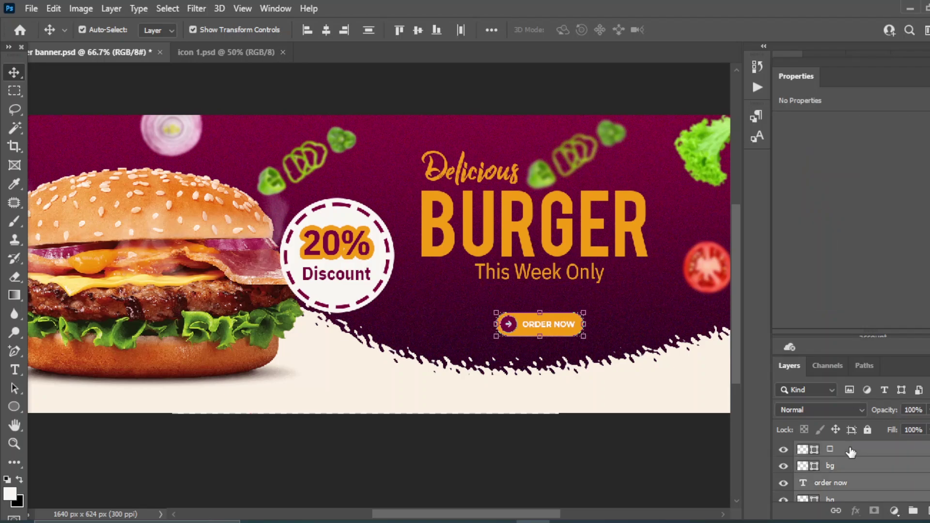
key(shift+Down)
Copy the ORDER NOW text below the button and make it dark purple.
click(565, 460)
click(549, 327)
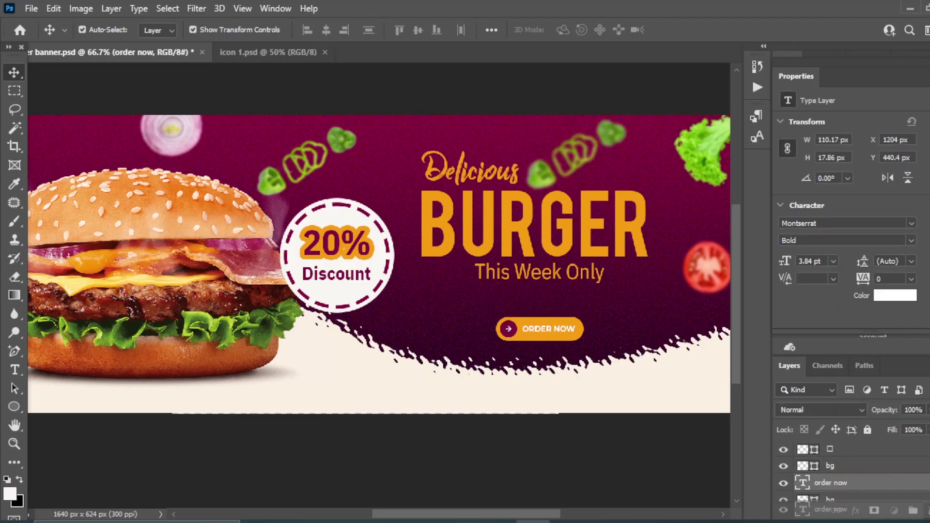
drag(549, 327, 545, 394)
click(896, 295)
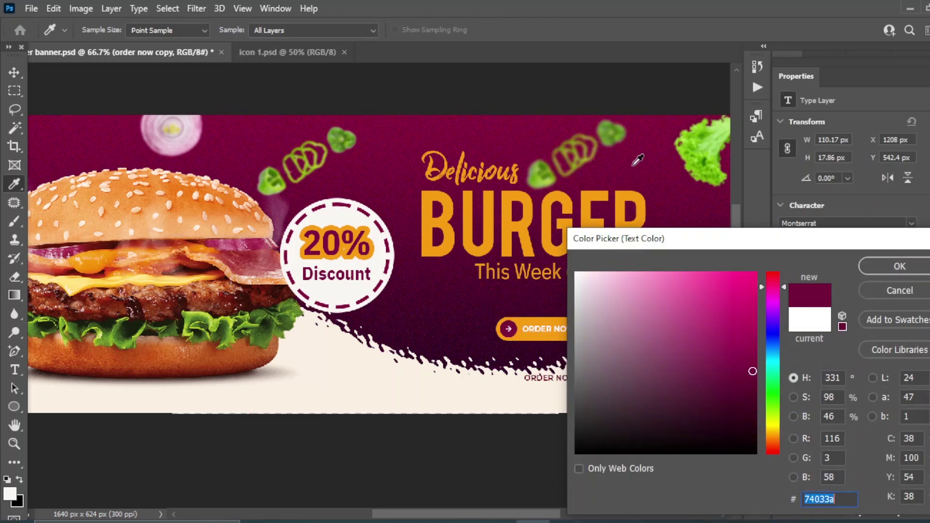
click(893, 266)
key(shift+Down)
key(t)
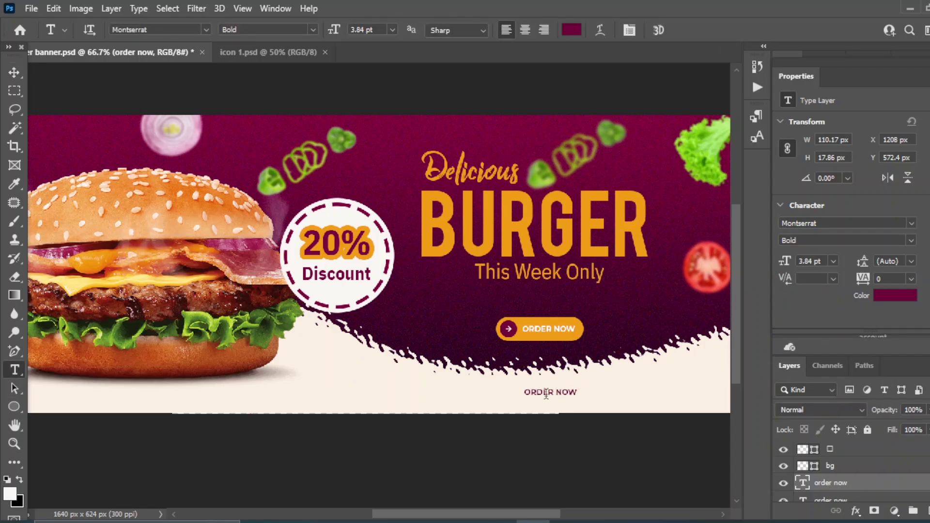
key(Return)
scroll(868, 245, down, 2)
scroll(866, 245, down, 3)
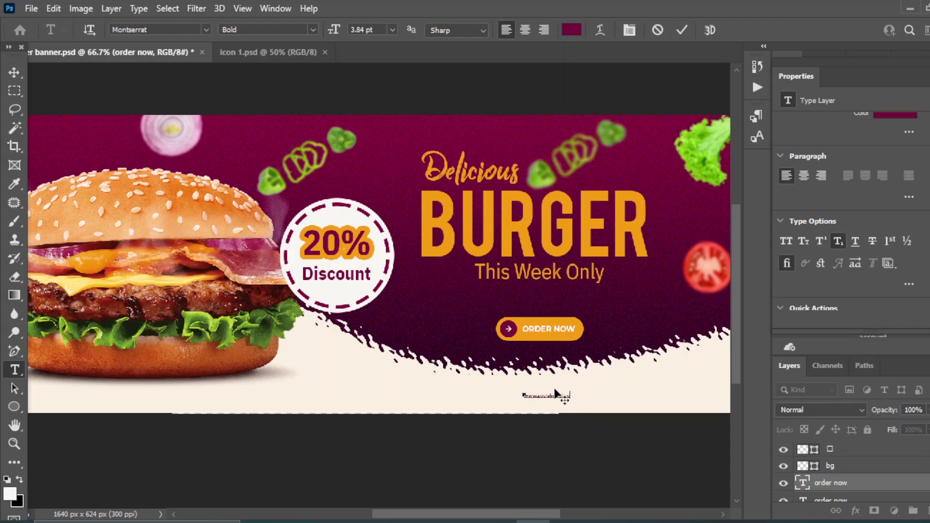
click(14, 73)
scroll(843, 242, up, 5)
Set the website text to 9 pt.
click(834, 181)
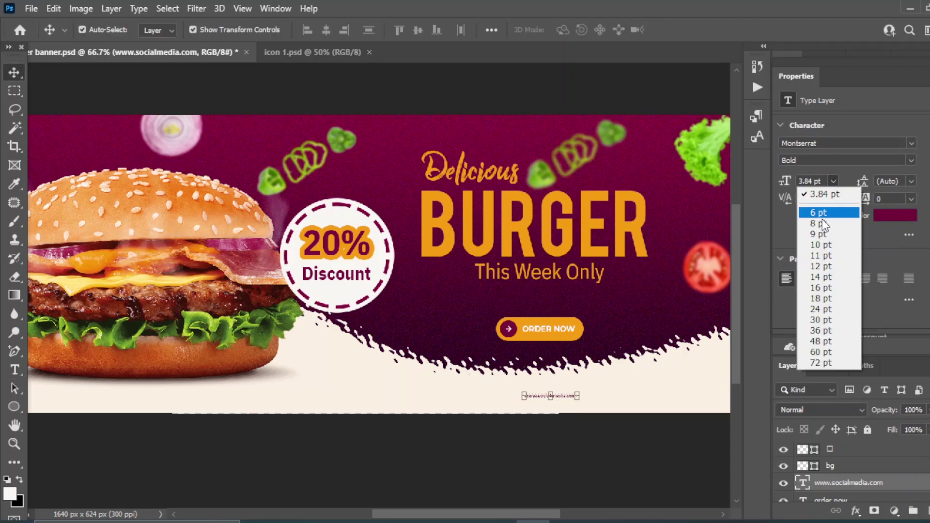
click(818, 236)
scroll(542, 136, up, 2)
click(542, 136)
click(549, 437)
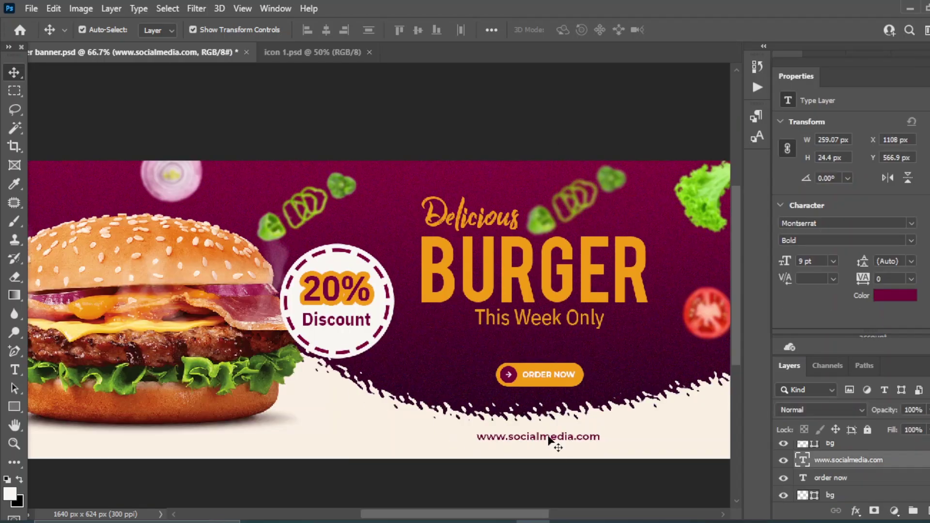
click(580, 494)
Colour the Delicious text cream-white (#faf7f3) sampled from the discount badge.
alt+scroll(540, 244, down, 1)
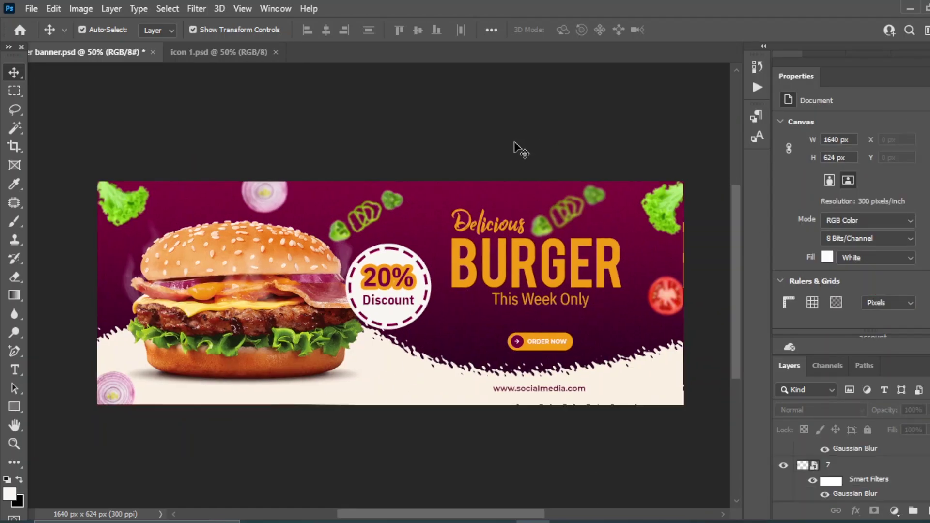
click(499, 221)
click(891, 301)
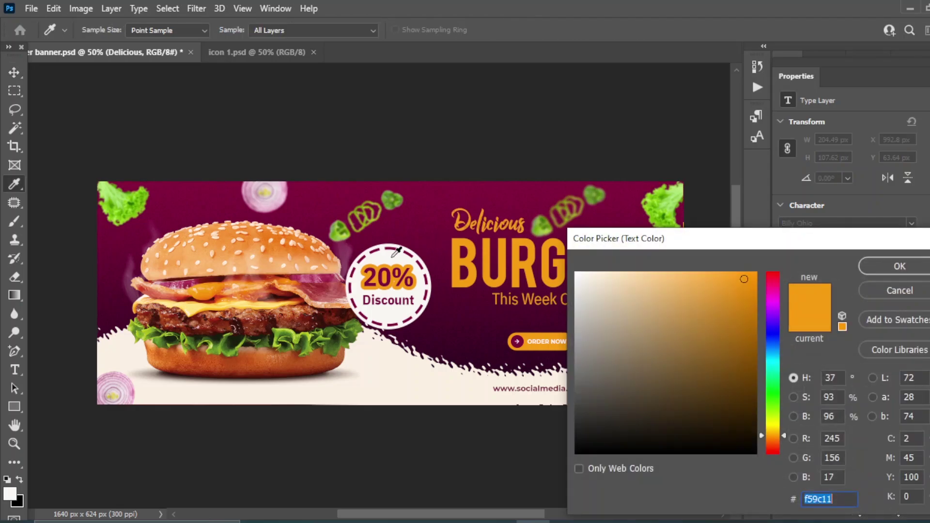
click(392, 254)
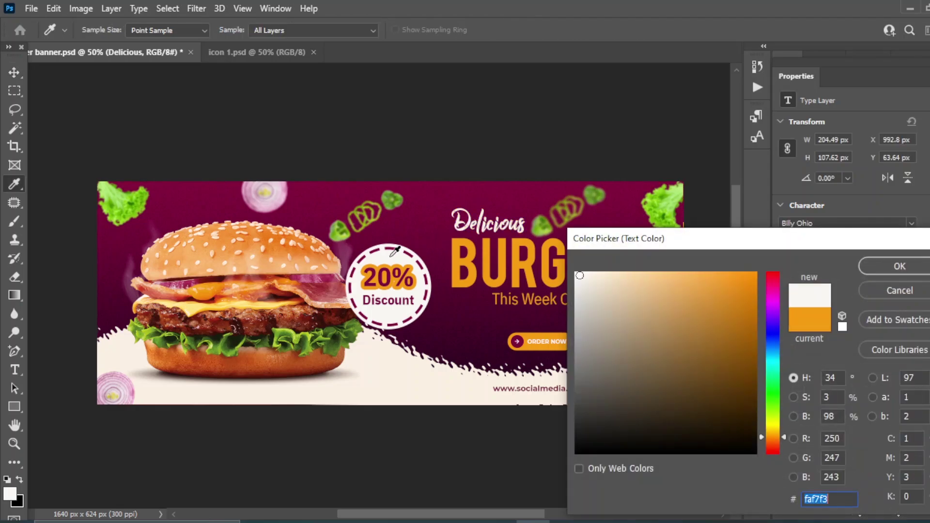
click(877, 270)
click(698, 312)
Set This Week Only to the same cream-white sampled from the badge.
click(550, 300)
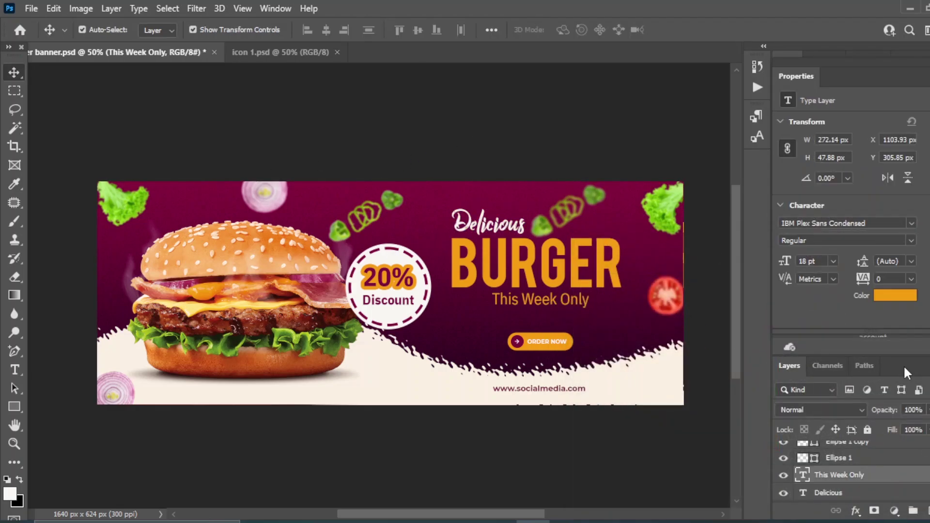
click(895, 296)
click(418, 293)
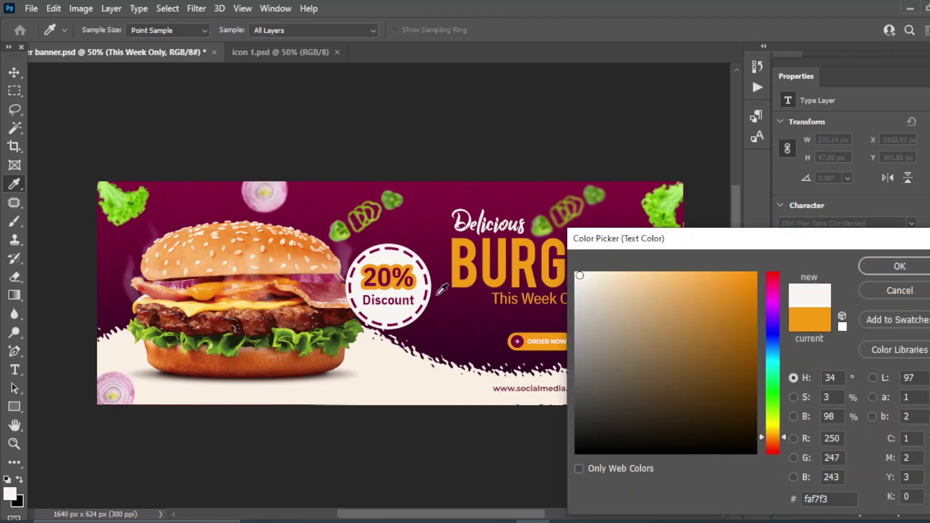
click(904, 266)
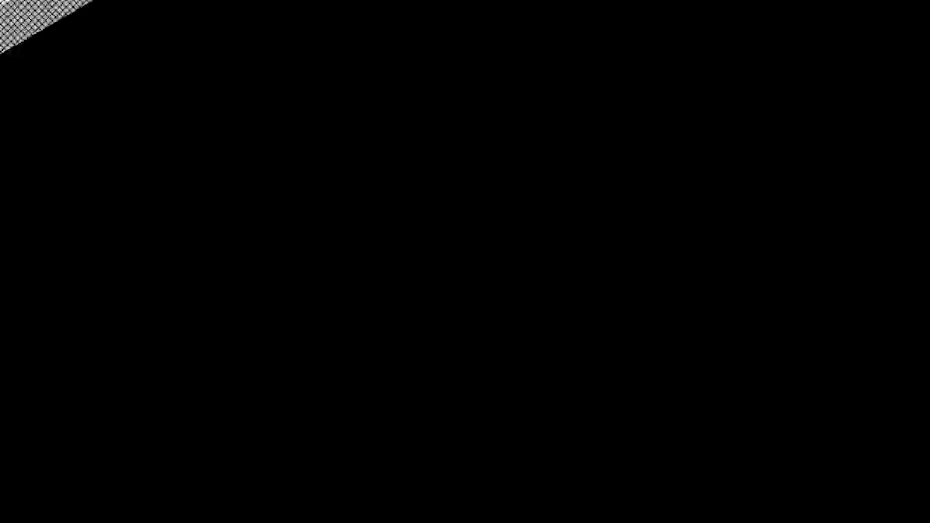